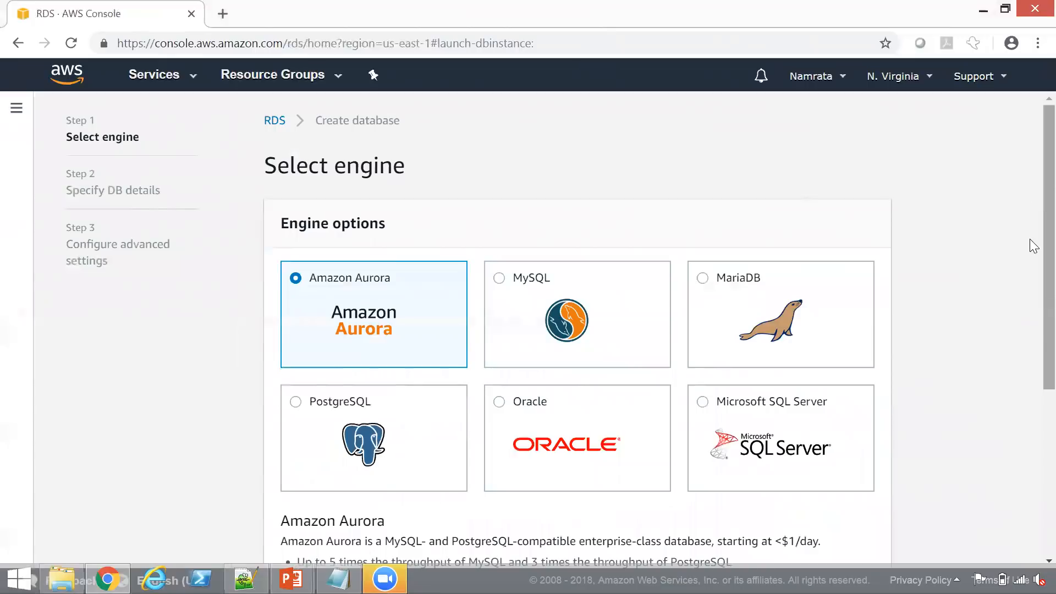
Restrict the database engine choices to options eligible for the RDS Free Usage Tier.
scroll(1034, 355, "down", 2)
scroll(1033, 354, "down", 3)
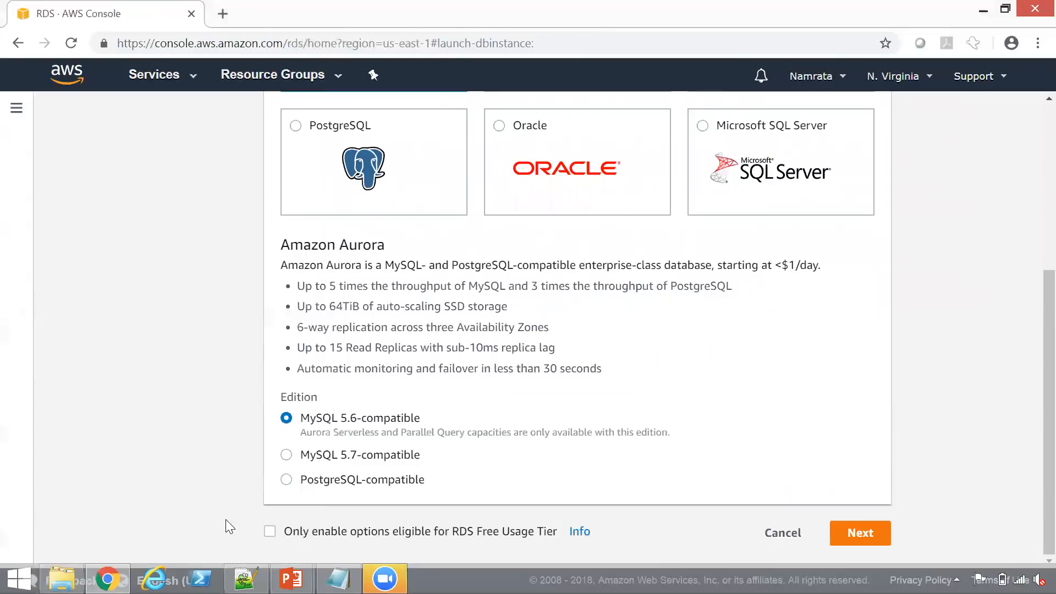
left_click(269, 531)
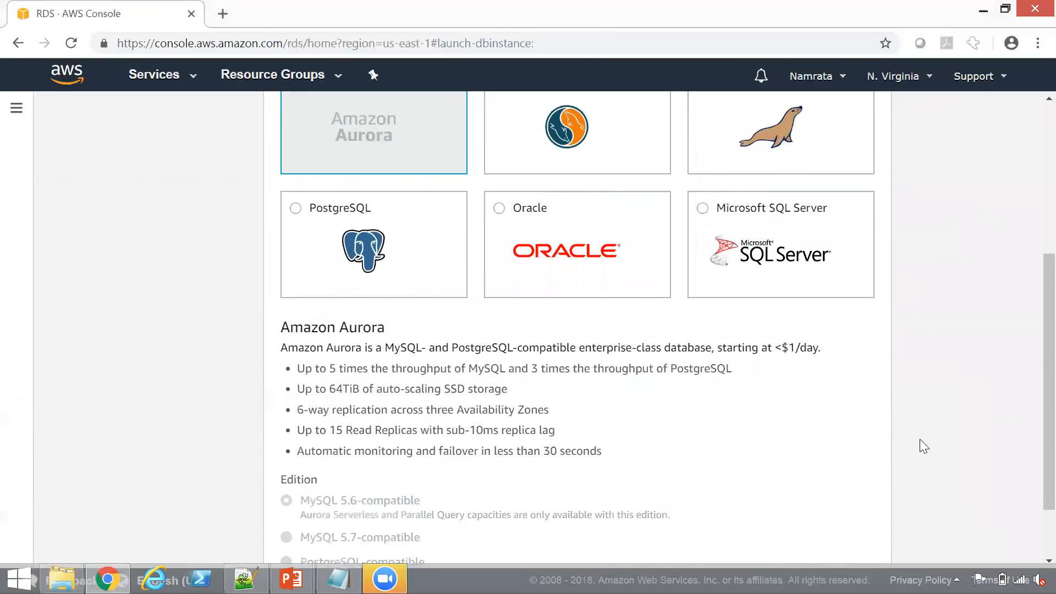
scroll(1029, 482, "down", 3)
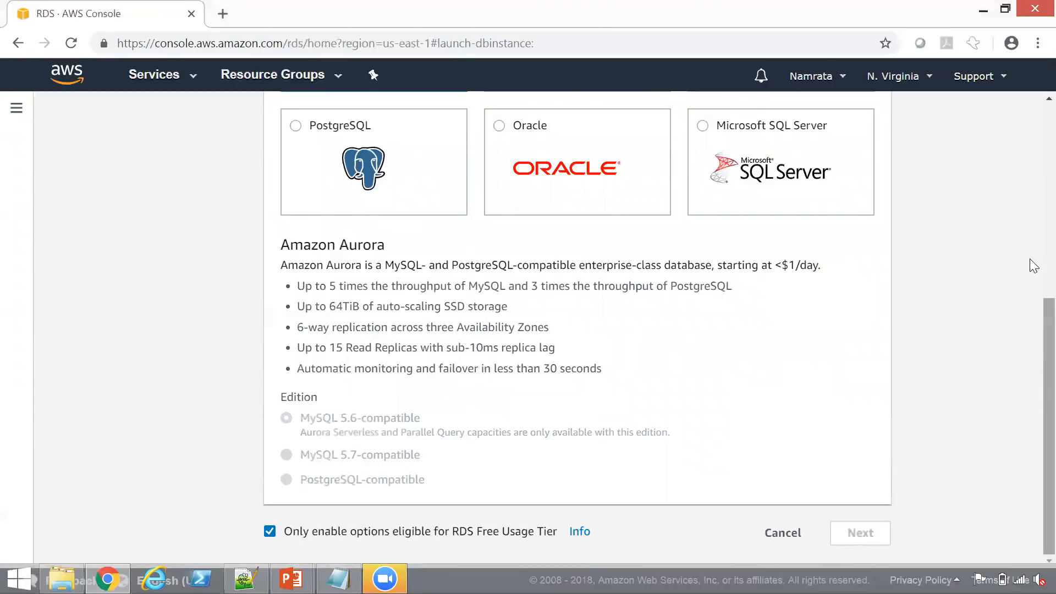
Choose MySQL as the database engine and proceed to the DB details.
scroll(1029, 258, "up", 5)
scroll(357, 275, "down", 1)
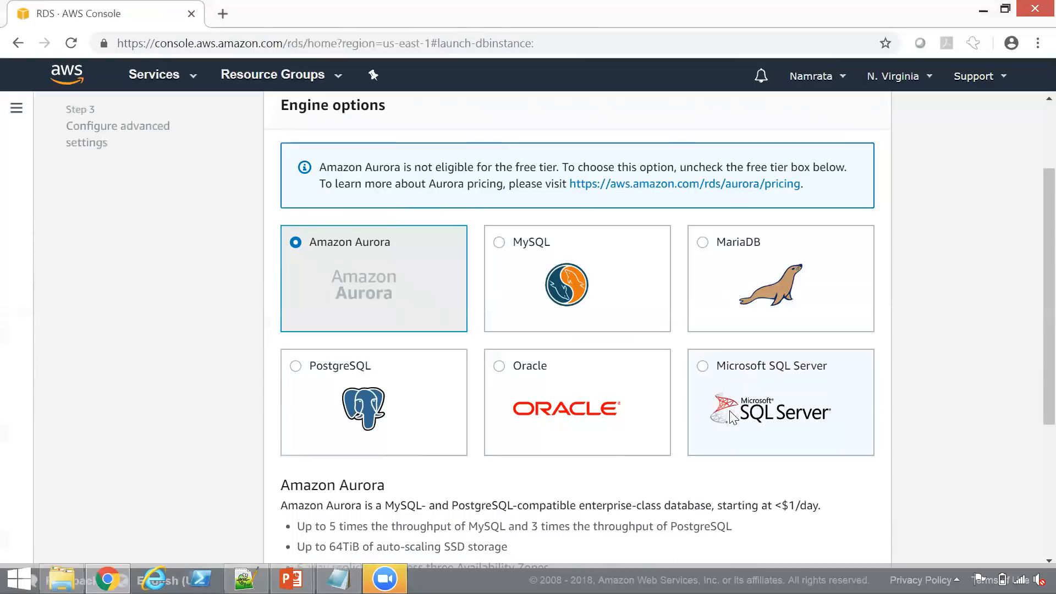
scroll(1029, 251, "down", 1)
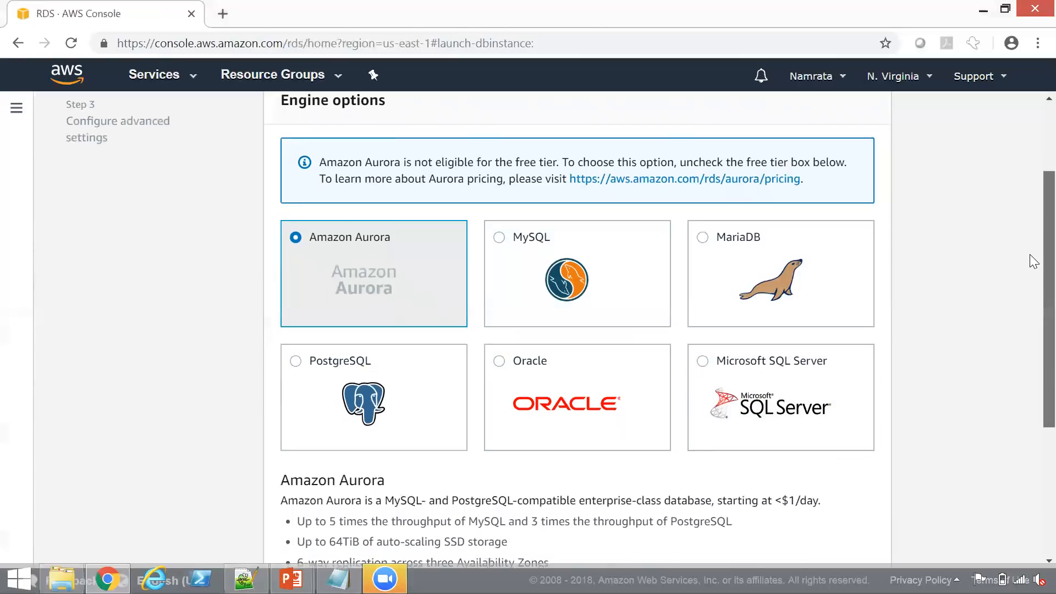
left_click(508, 273)
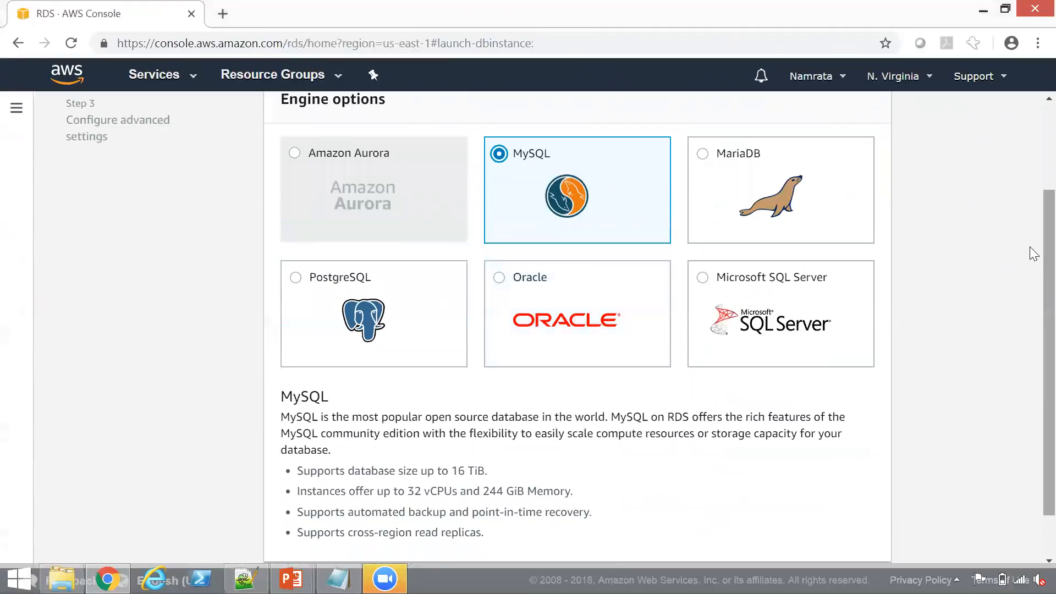
scroll(636, 161, "down", 1)
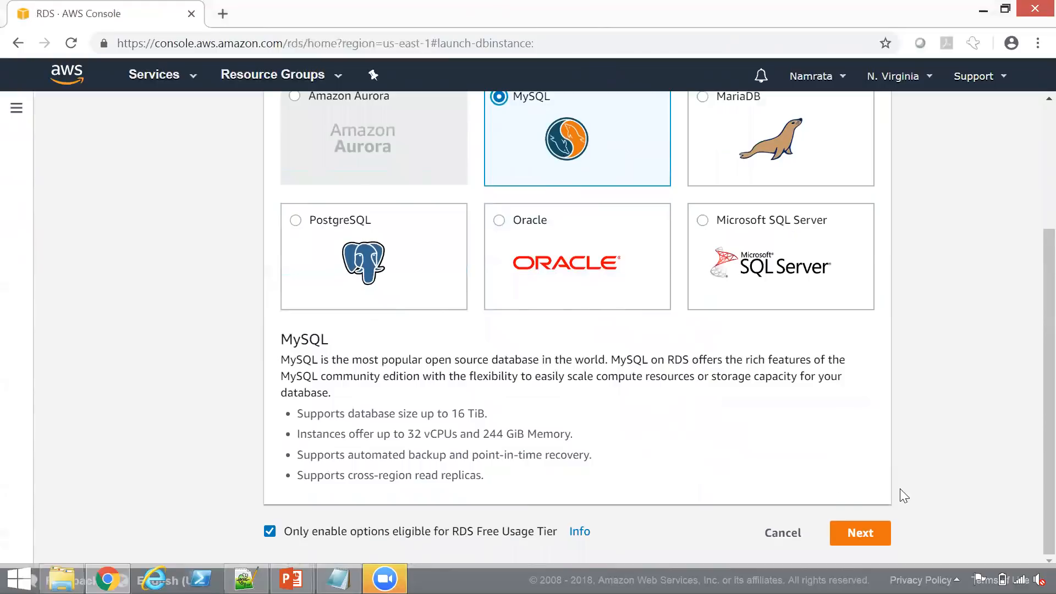
left_click(859, 532)
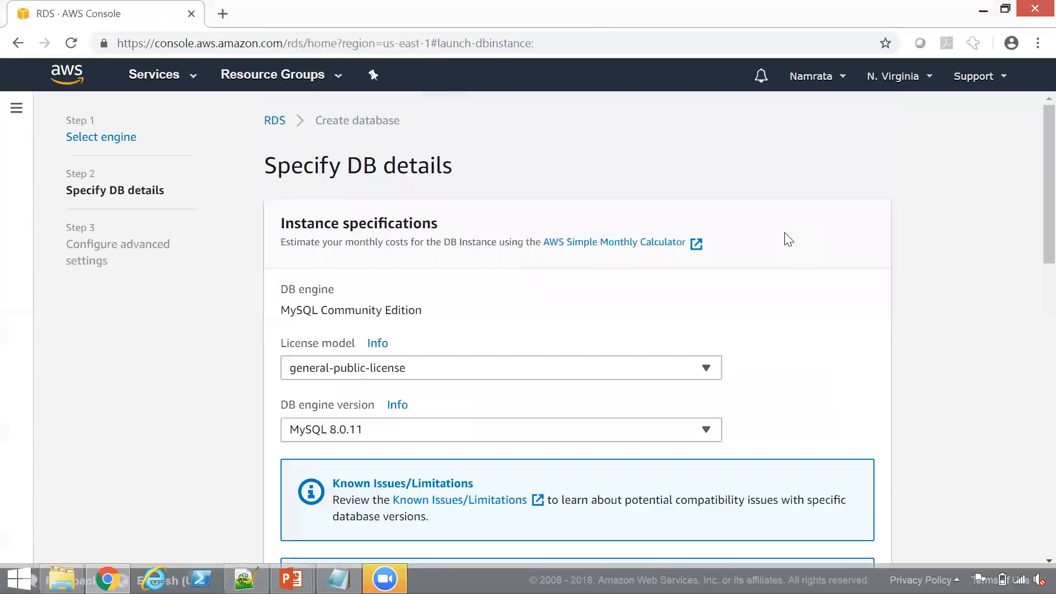
Examine the instance specifications, including the DB engine, free tier terms, DB instance class, Multi-AZ deployment and allocated storage.
scroll(1032, 211, "down", 1)
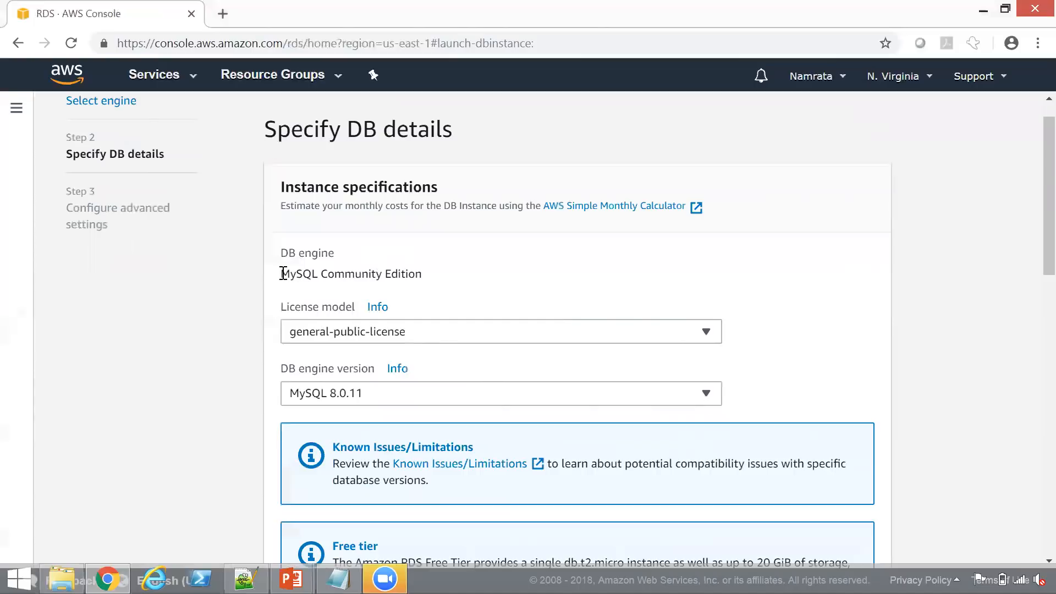
triple_click(424, 280)
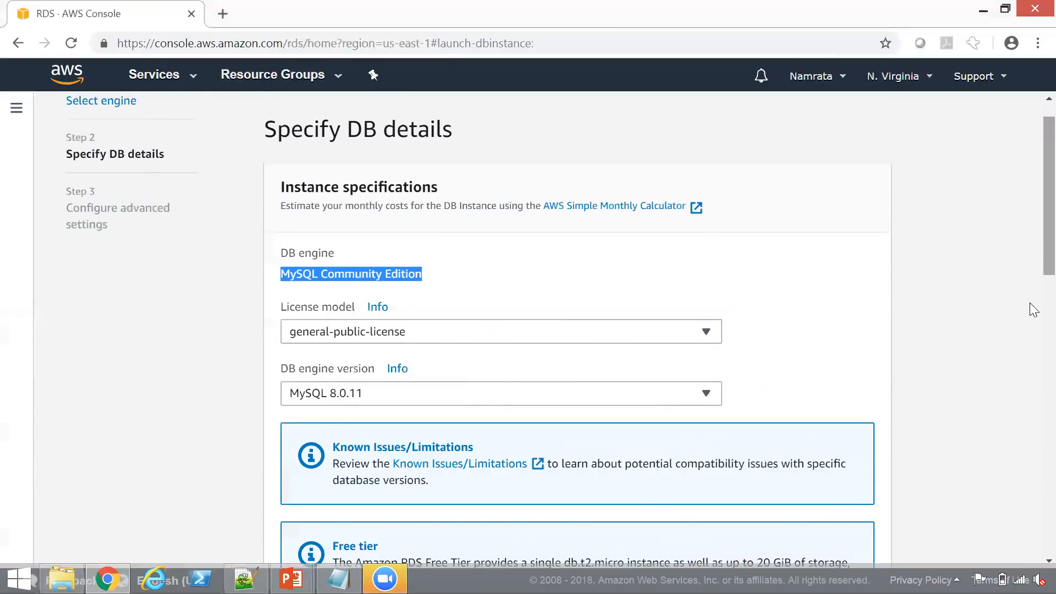
scroll(1033, 310, "down", 5)
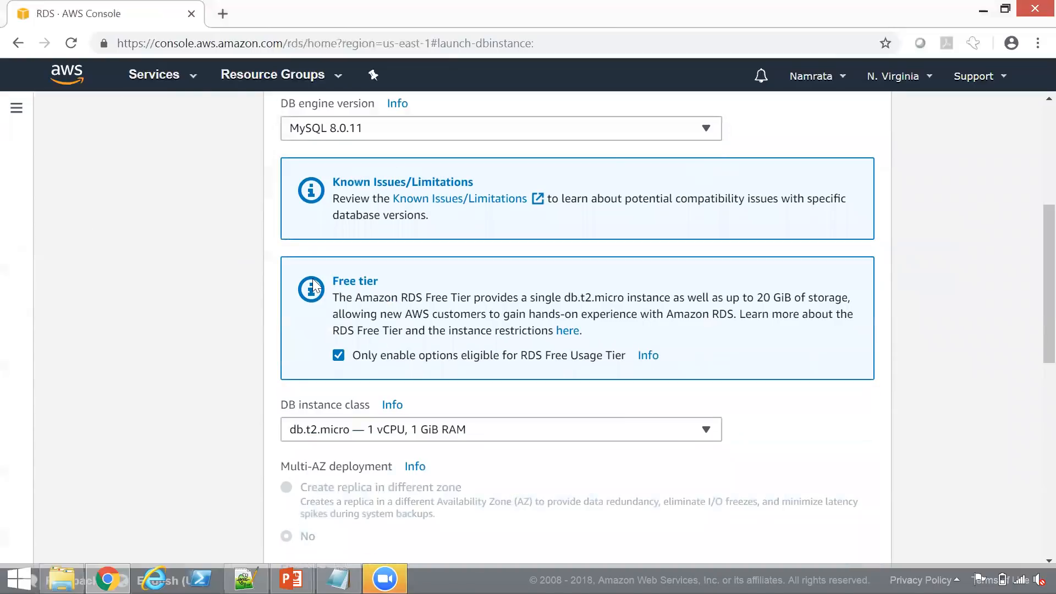
left_click_drag(407, 292, 600, 333)
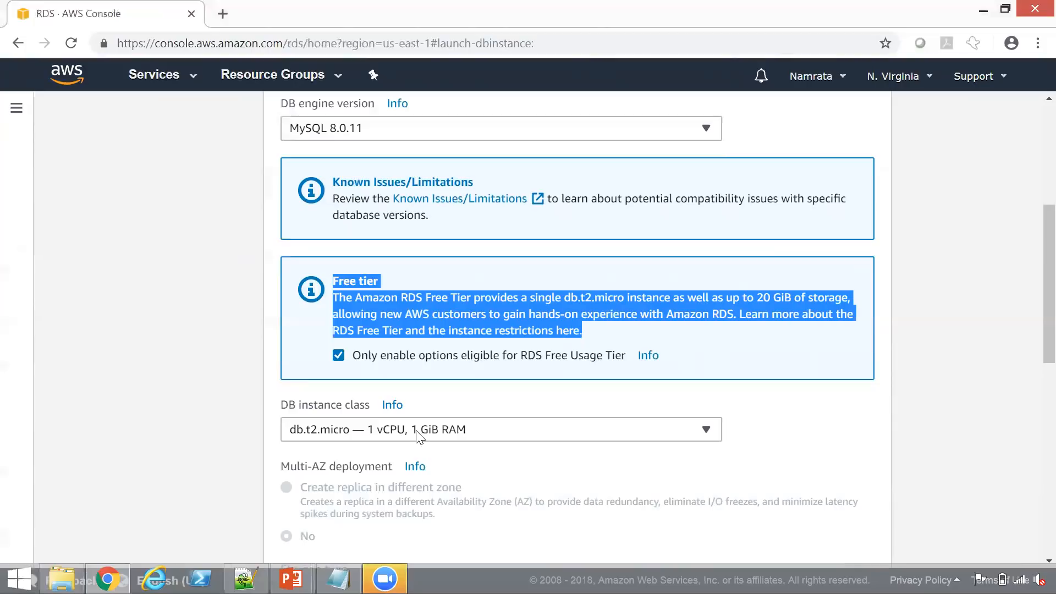
left_click(251, 445)
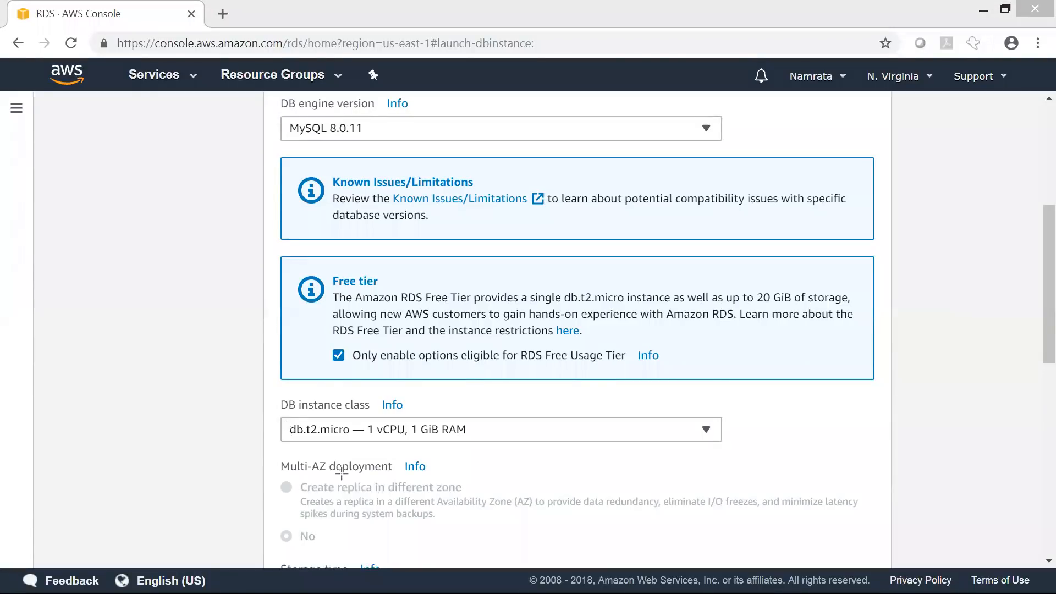
mouse_move(251, 387)
left_mouse_down()
mouse_move(683, 429)
mouse_move(778, 452)
left_mouse_up()
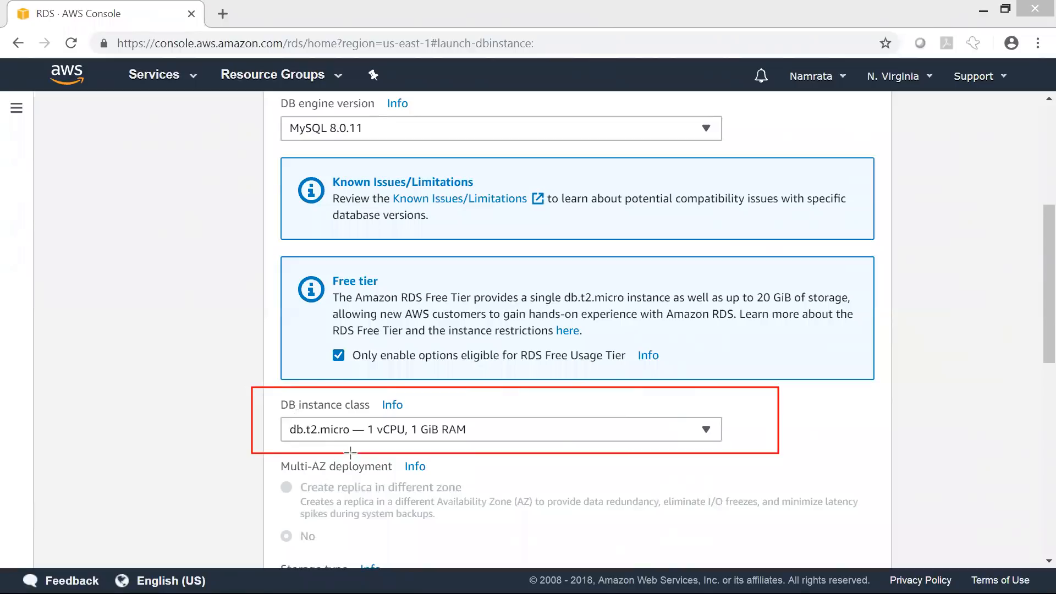
left_click(706, 437)
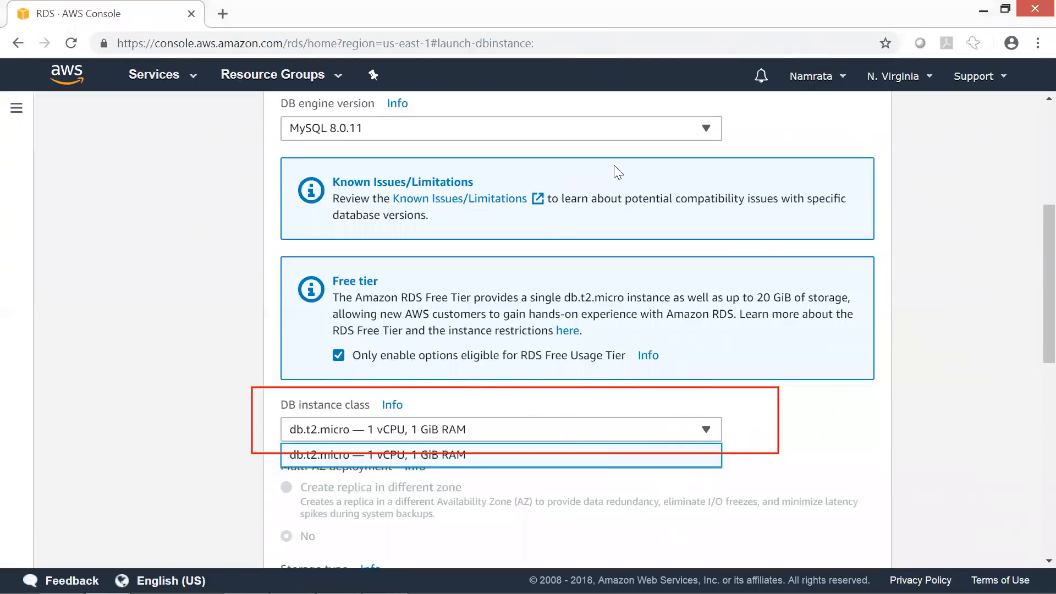
scroll(1033, 385, "down", 4)
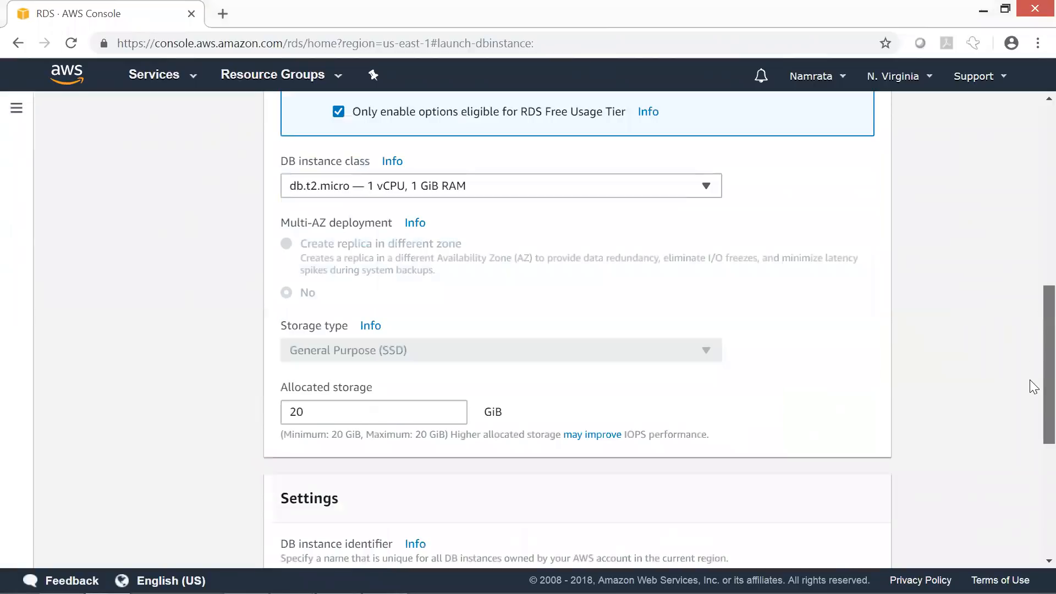
scroll(502, 250, "down", 1)
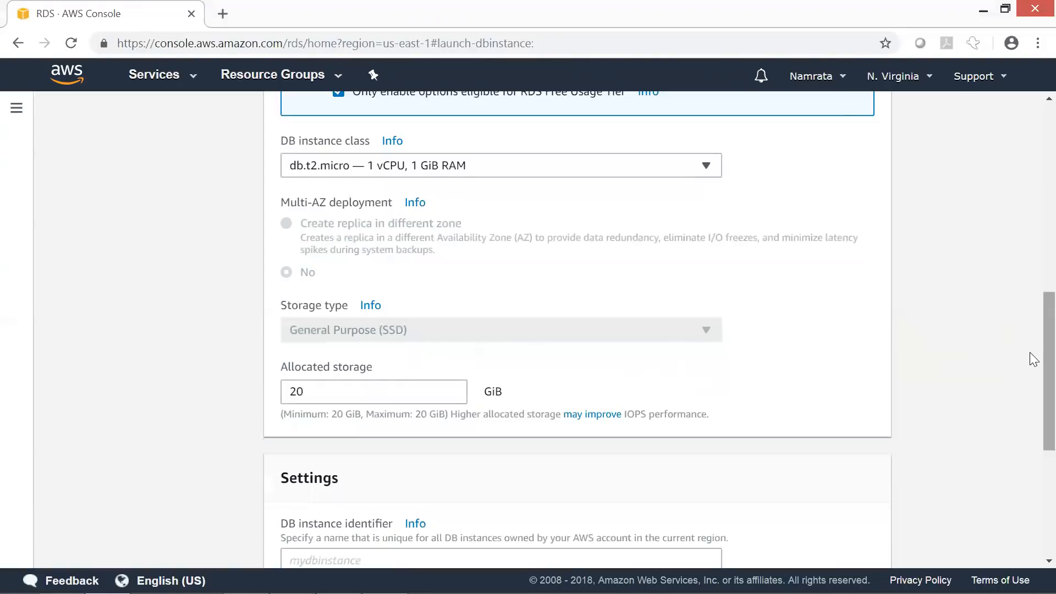
scroll(1029, 369, "up", 2)
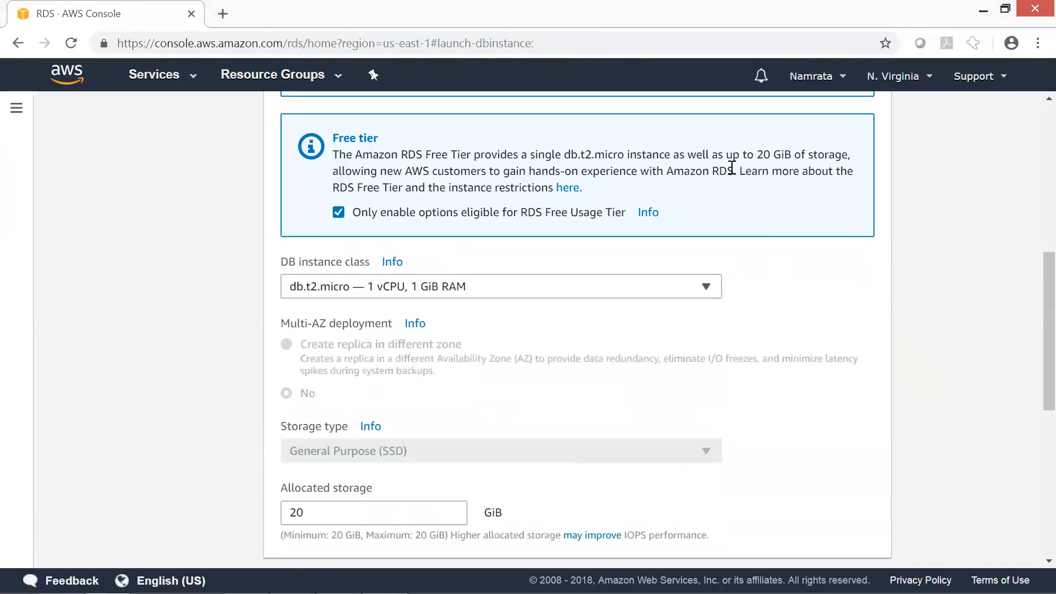
mouse_move(756, 156)
left_mouse_down()
mouse_move(815, 170)
mouse_move(846, 158)
left_mouse_up()
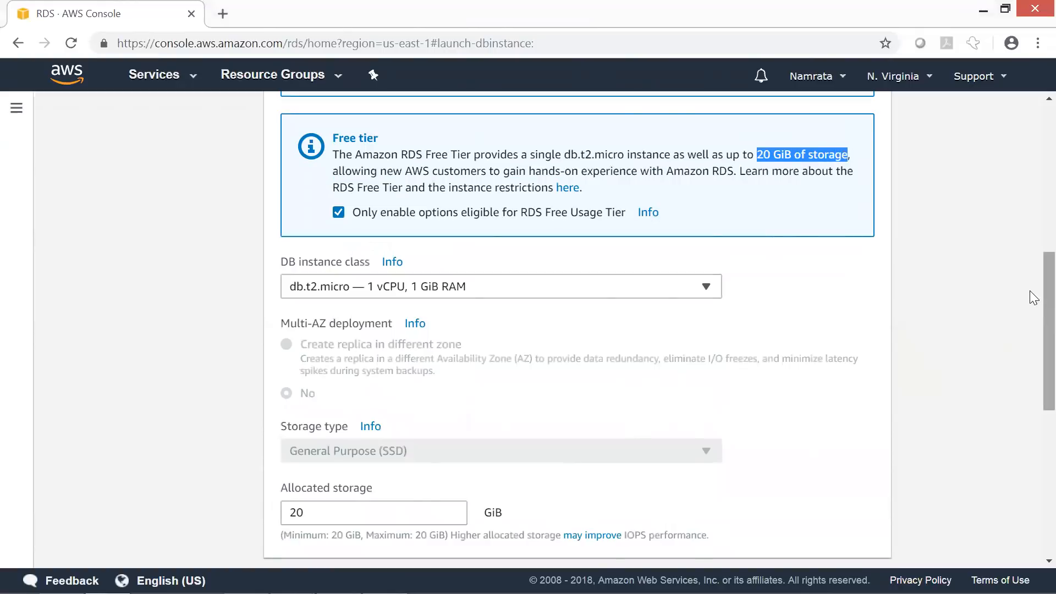
Switch to the notes in Notepad++ and copy the value listed for the username, password and DB instance.
scroll(1029, 334, "down", 5)
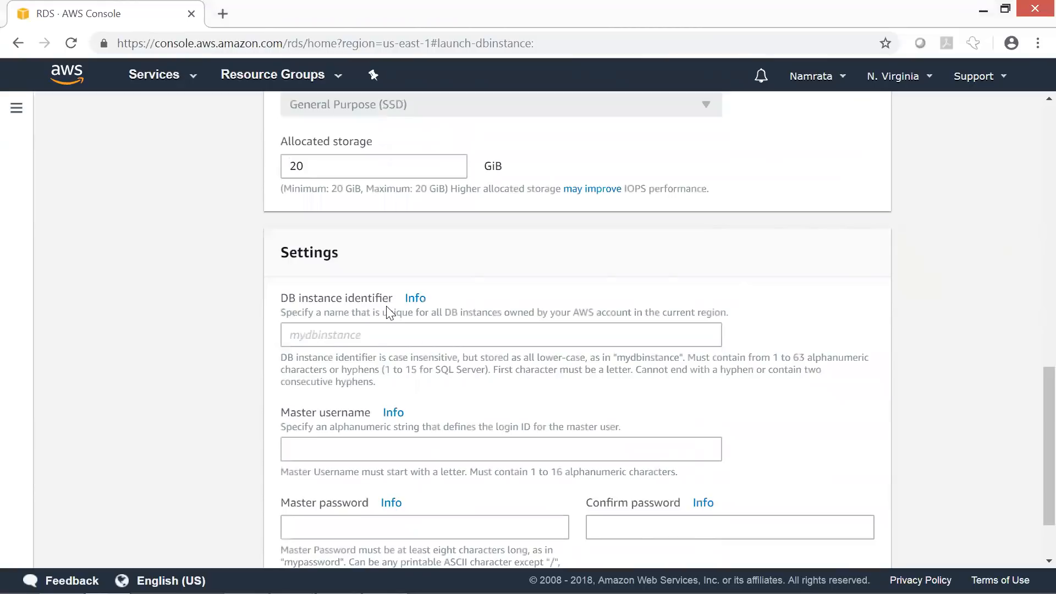
left_click(378, 345)
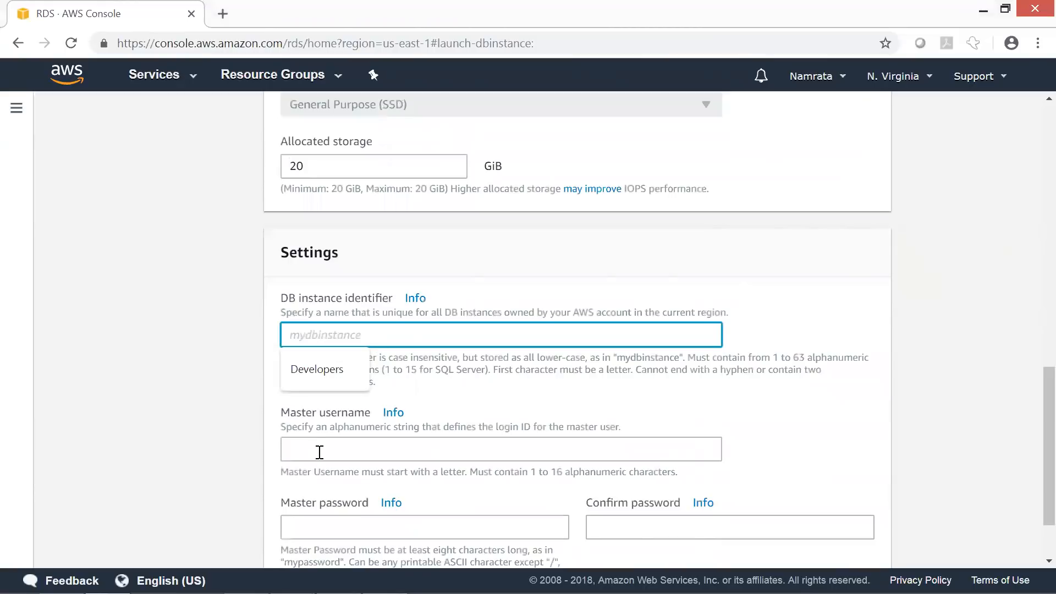
key("alt+Tab")
key("alt+Tab")
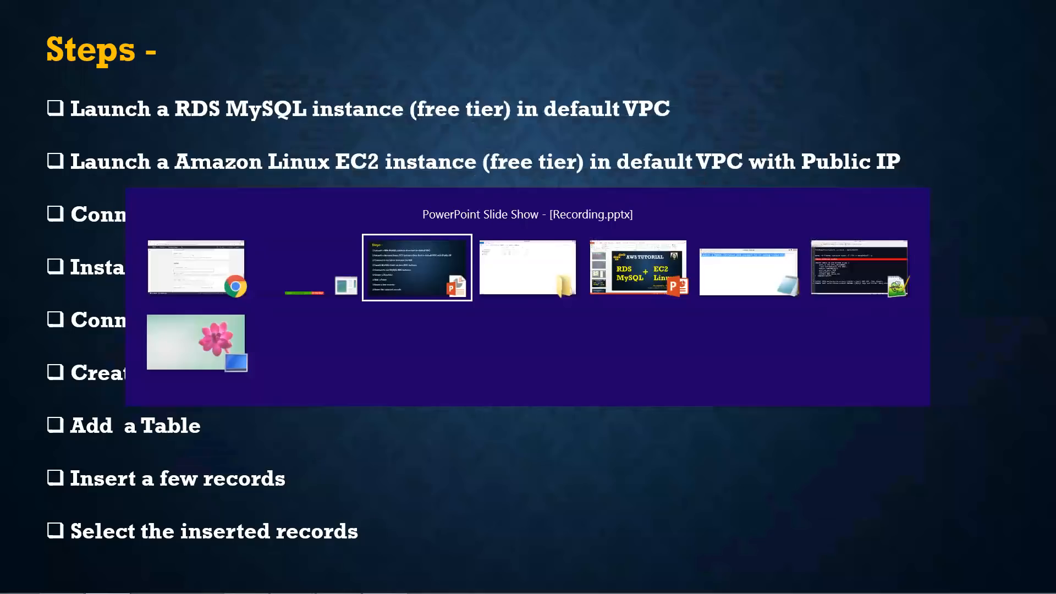
key("alt+Tab")
key("alt+Tab")
key("alt+Tab")
key("alt+Tab")
key("alt+Tab")
key("alt+Tab")
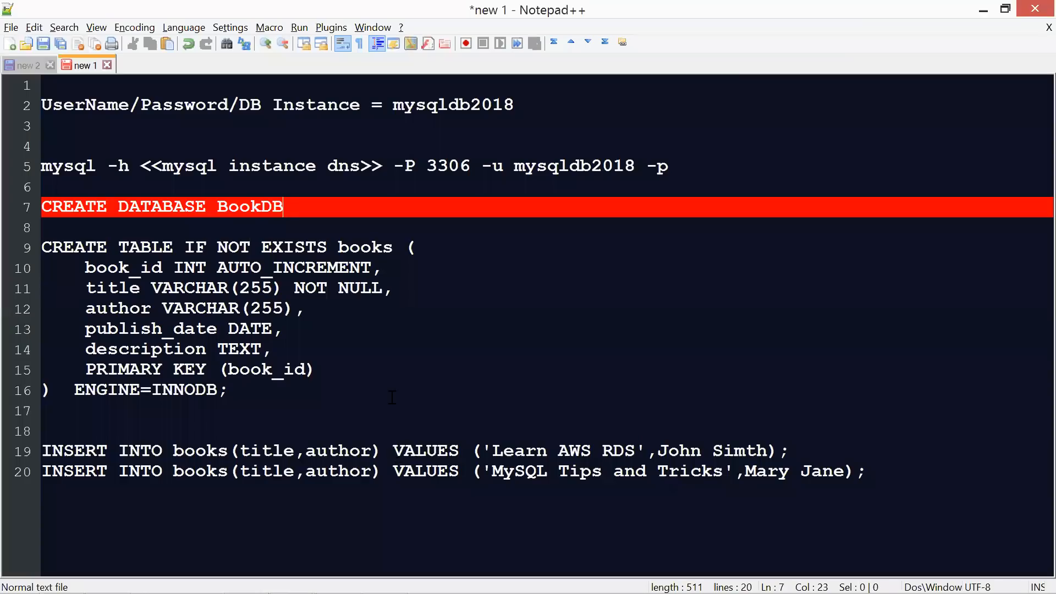
left_click(399, 395)
key("ctrl+Home")
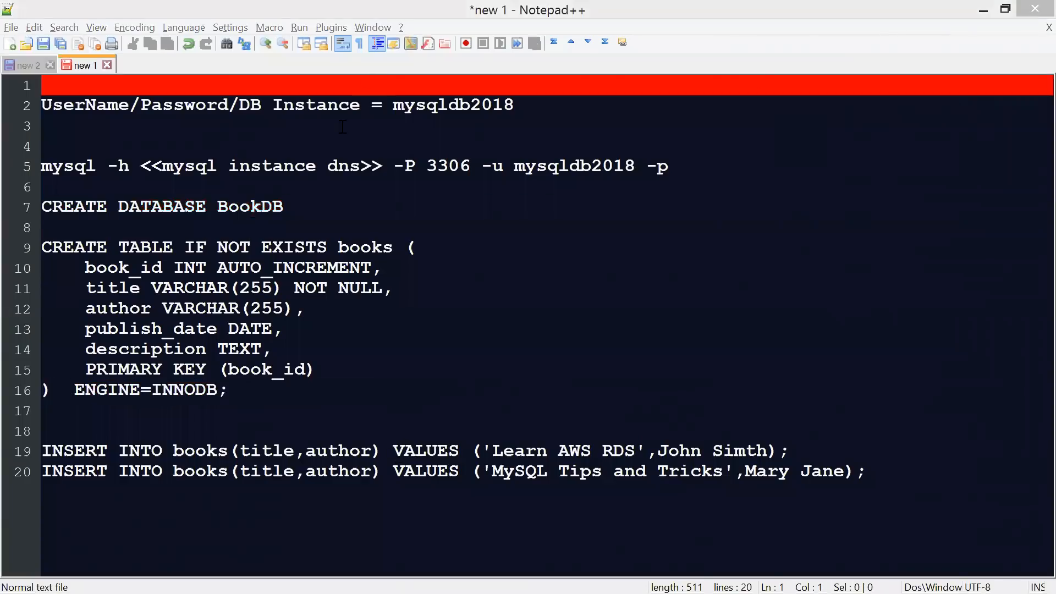
left_click(100, 122)
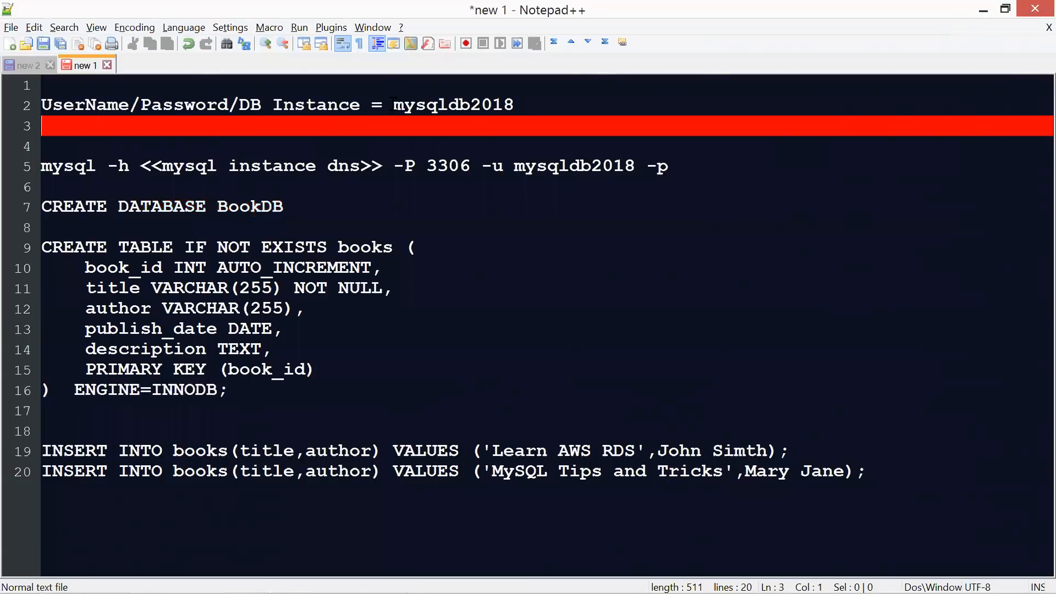
left_click_drag(393, 105, 515, 105)
key("ctrl+c")
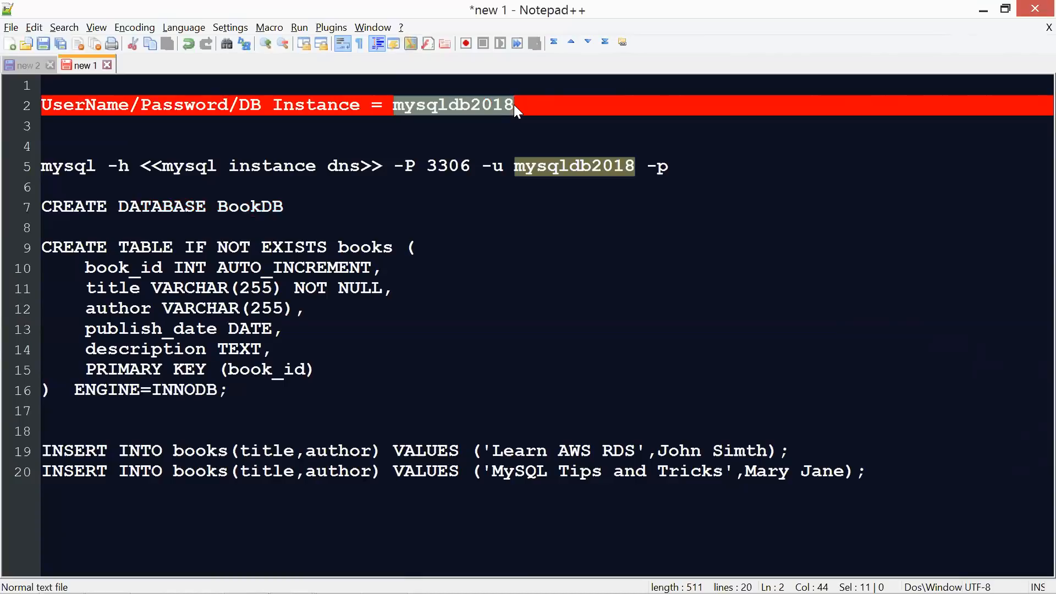
Return to the RDS console in Chrome and paste the copied value as the DB instance identifier.
key("alt+Tab")
key("alt+Tab")
key("alt+Tab")
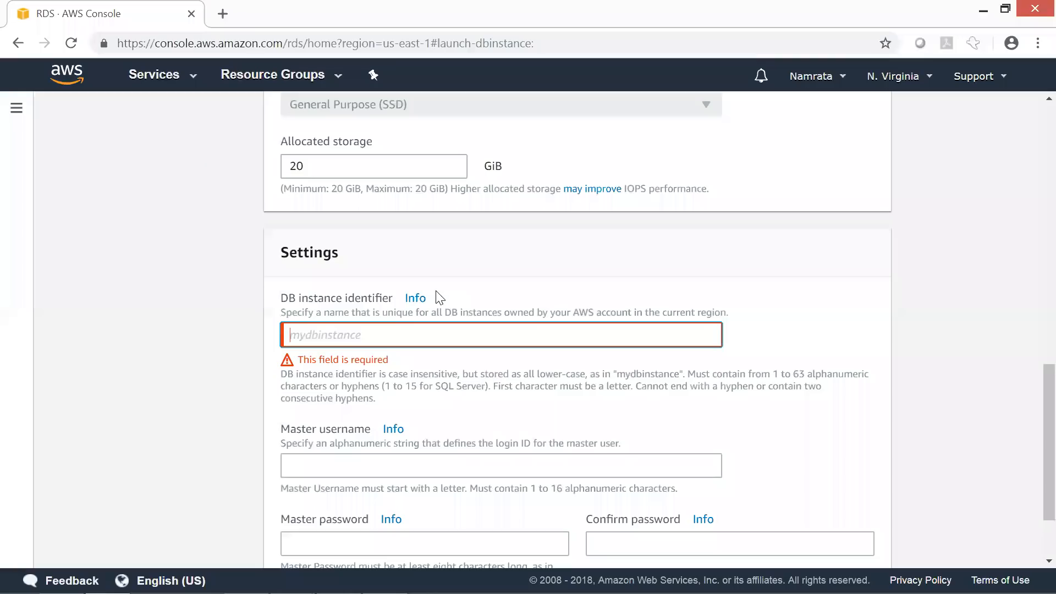
left_click(382, 335)
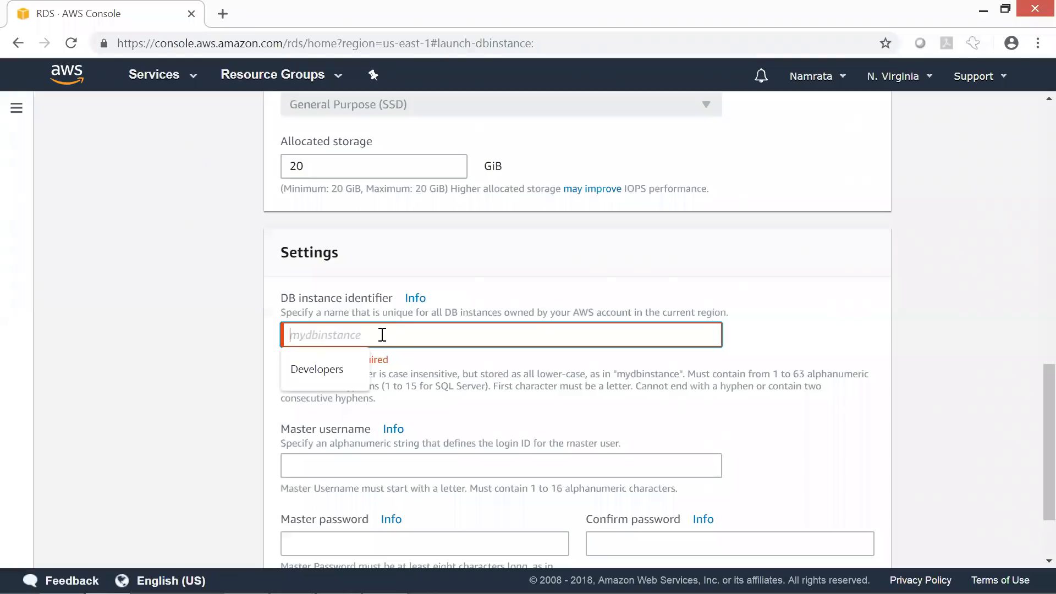
key("ctrl+v")
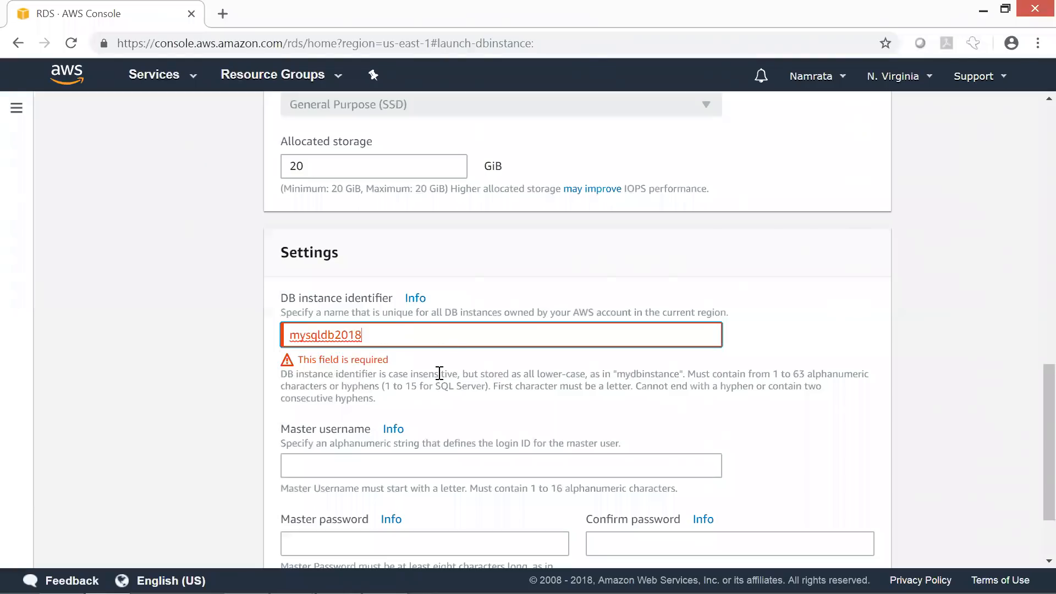
left_click(476, 385)
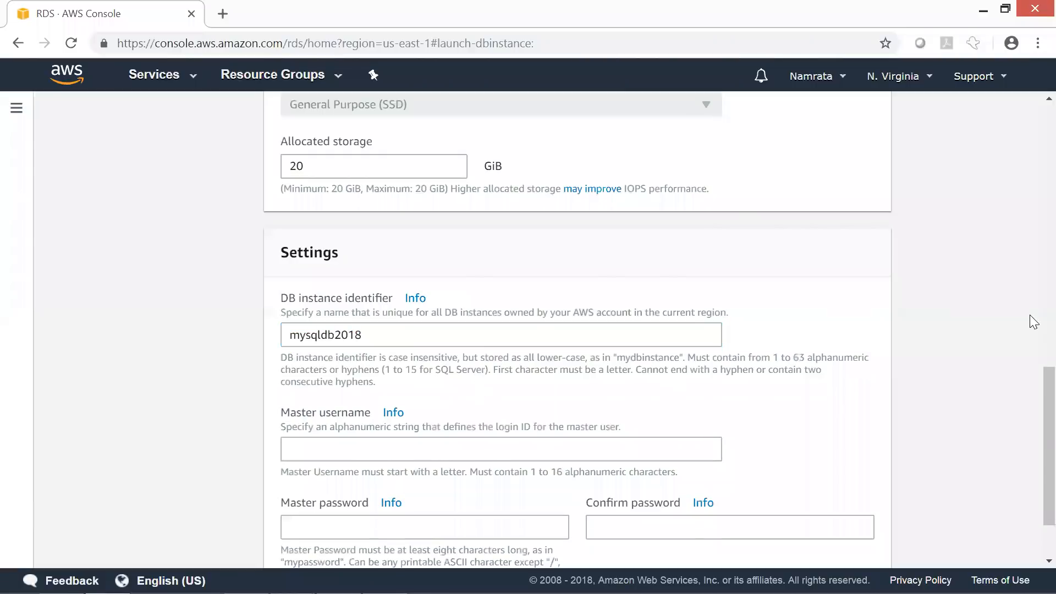
Fill in the master username, master password and password confirmation with the copied value.
scroll(1030, 384, "down", 2)
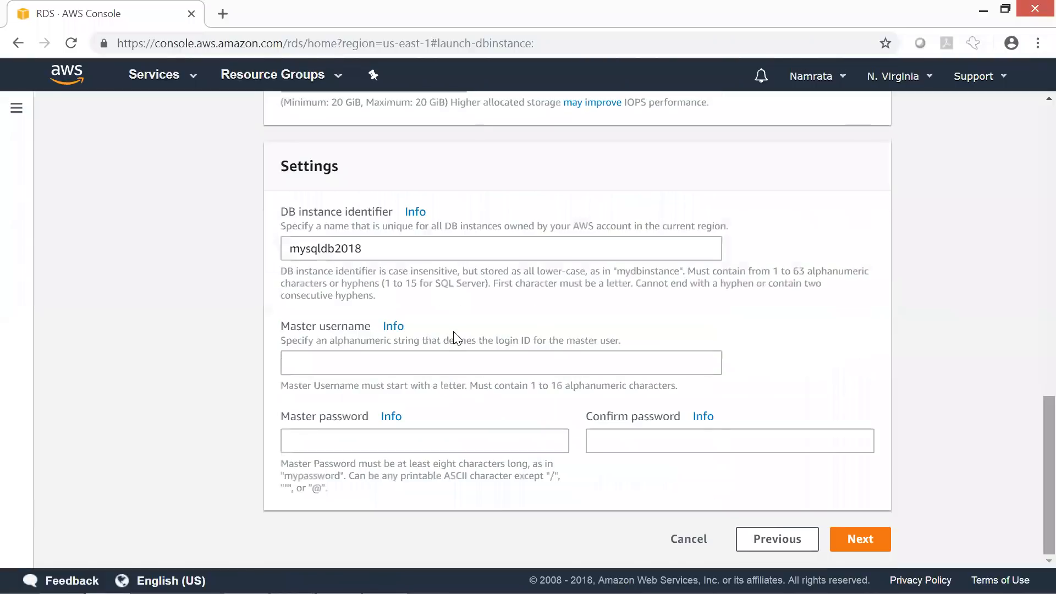
left_click(433, 365)
key("ctrl+v")
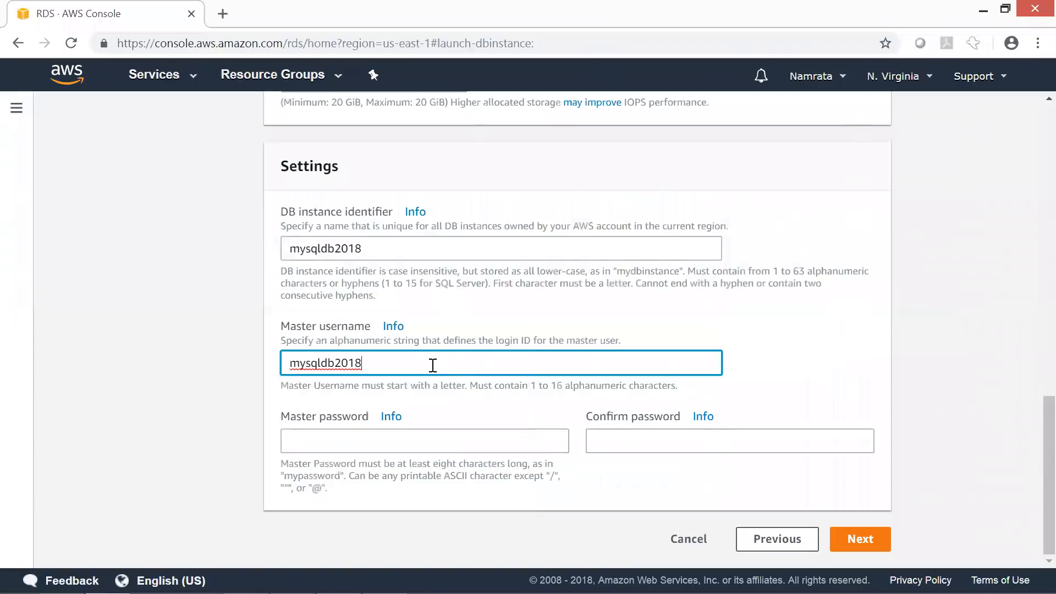
left_click(400, 443)
key("ctrl+v")
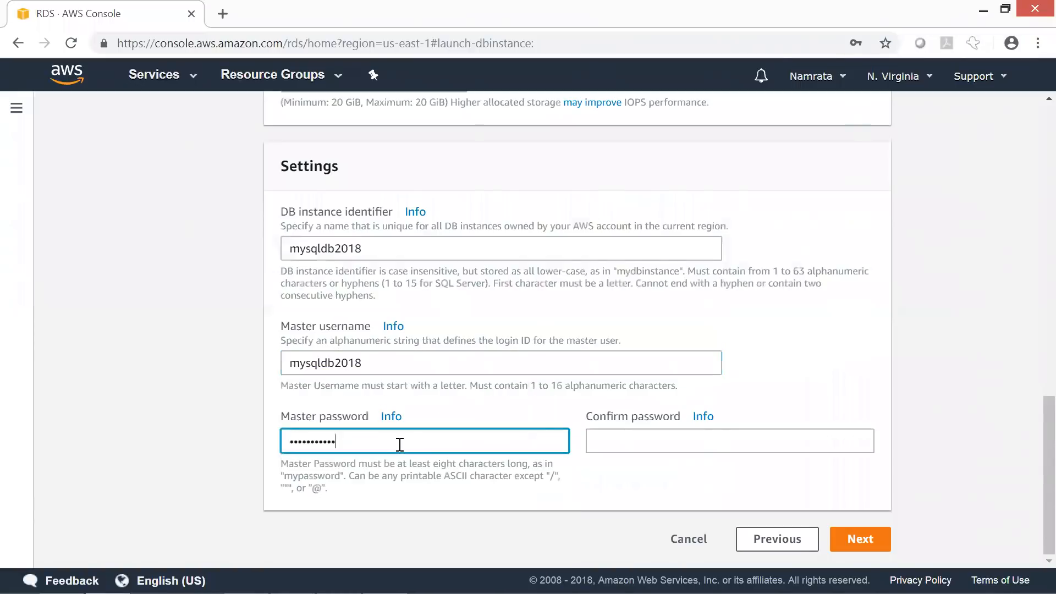
left_click(615, 444)
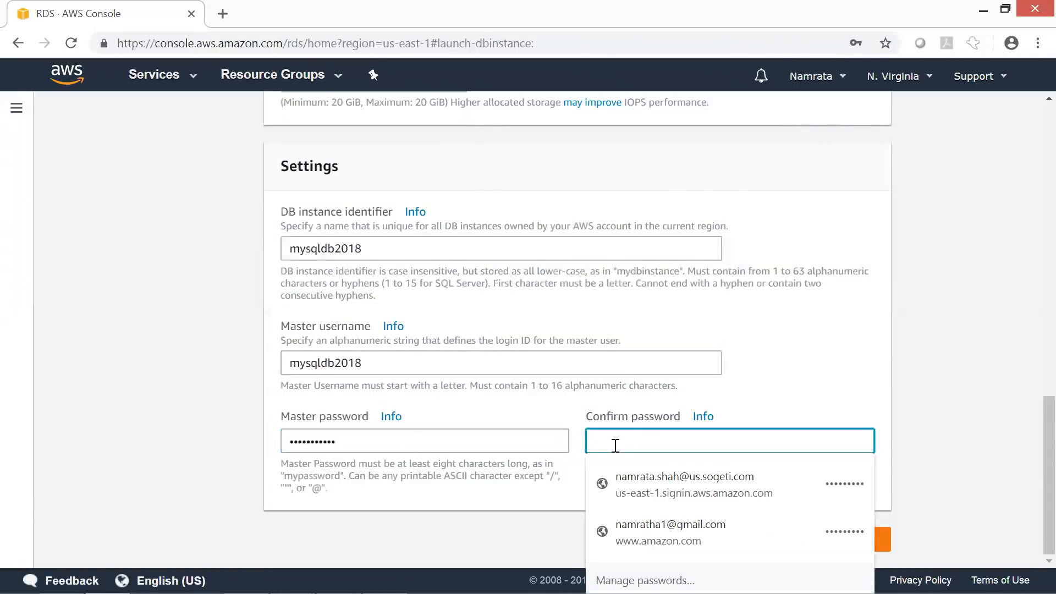
key("ctrl+v")
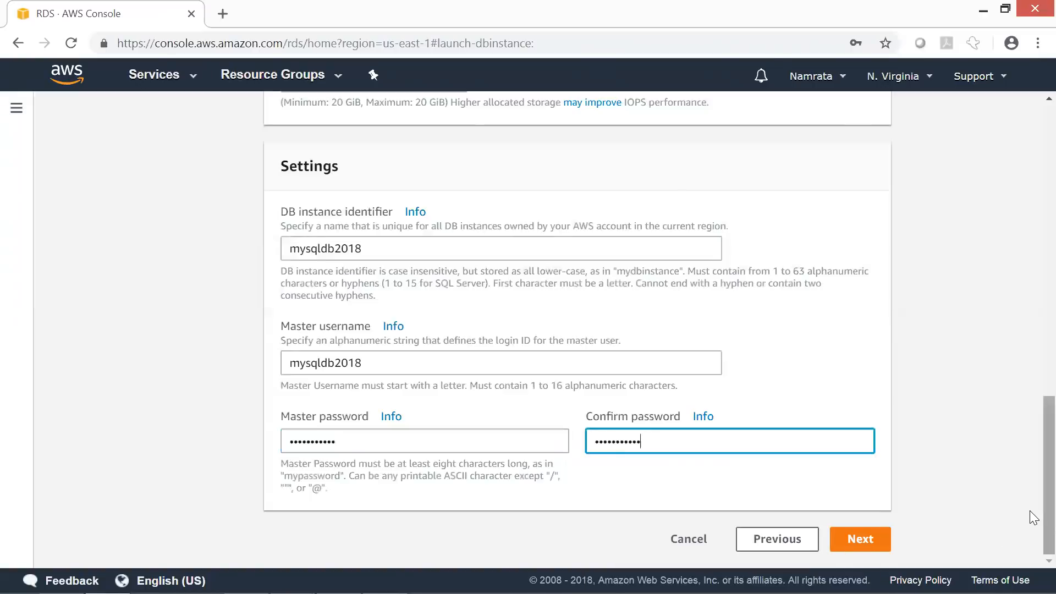
Continue to the advanced settings and set the DB instance's public accessibility to No.
left_click(872, 550)
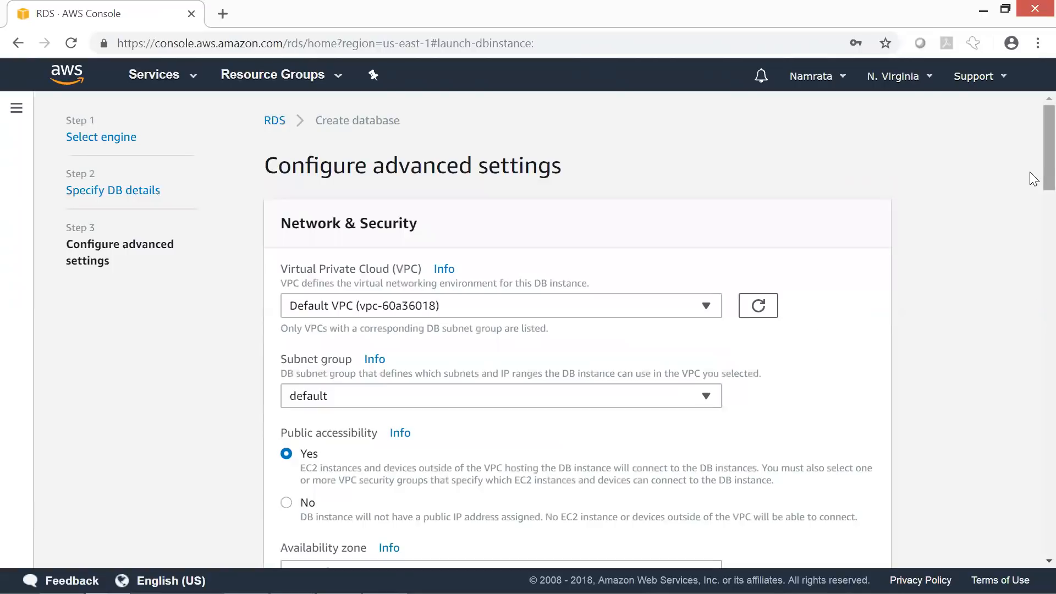
scroll(1033, 190, "down", 1)
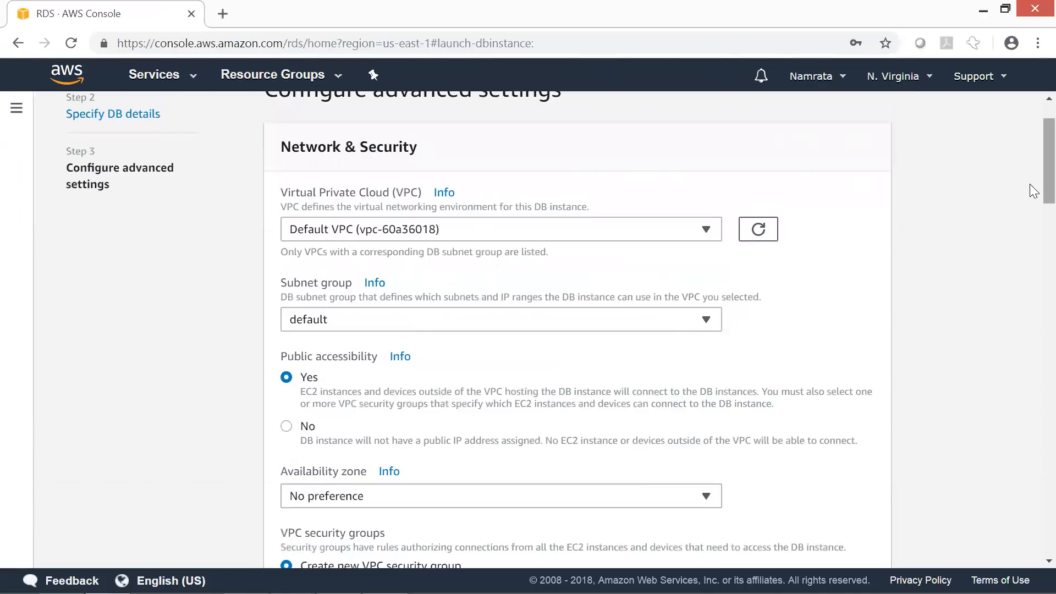
scroll(464, 183, "down", 2)
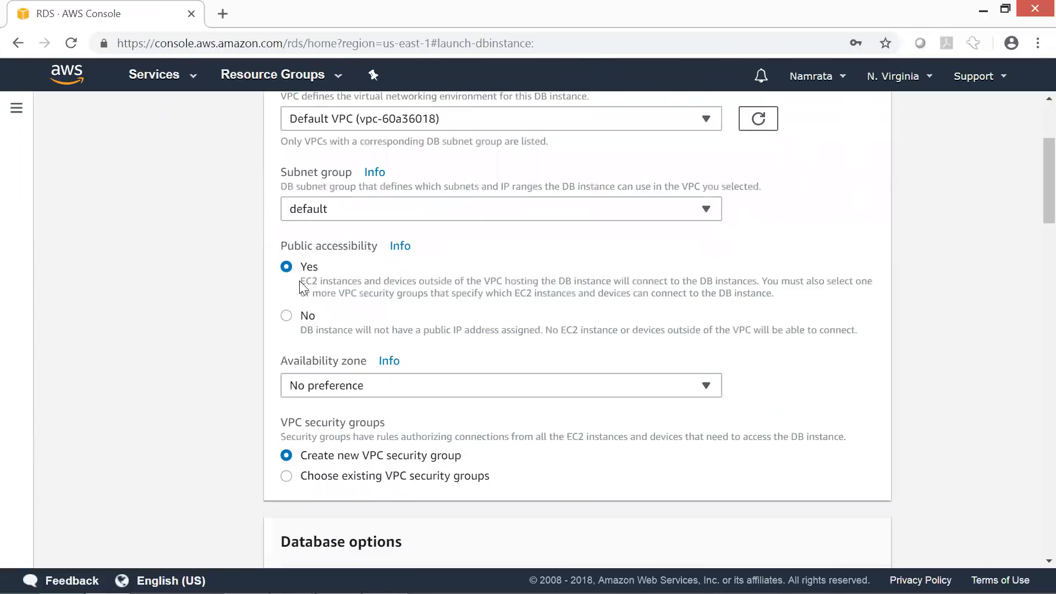
left_click(286, 315)
Set the DB instance's availability zone to us-east-1a.
scroll(471, 236, "down", 3)
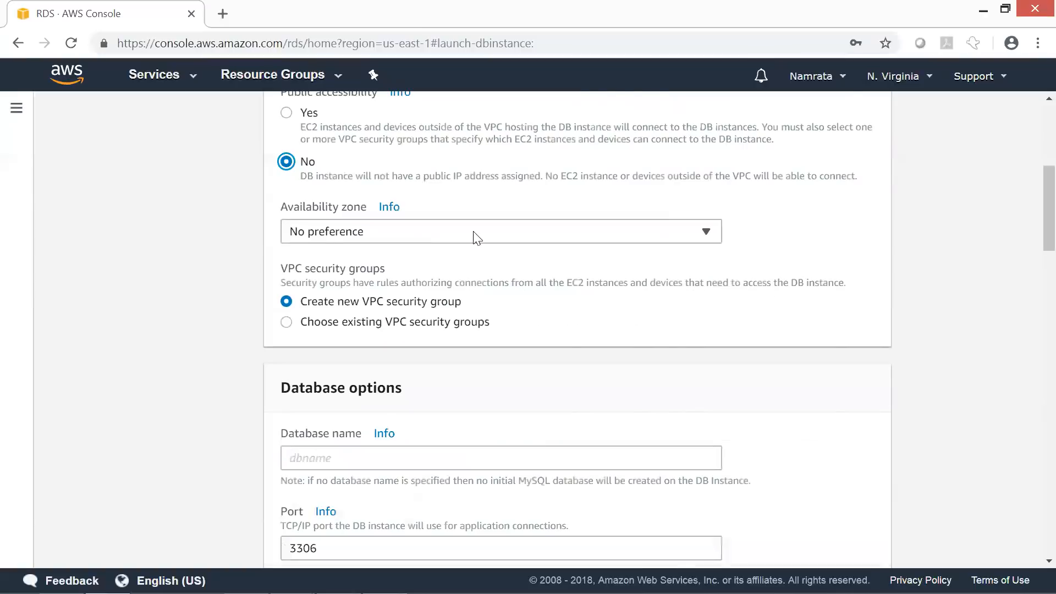
left_click(518, 241)
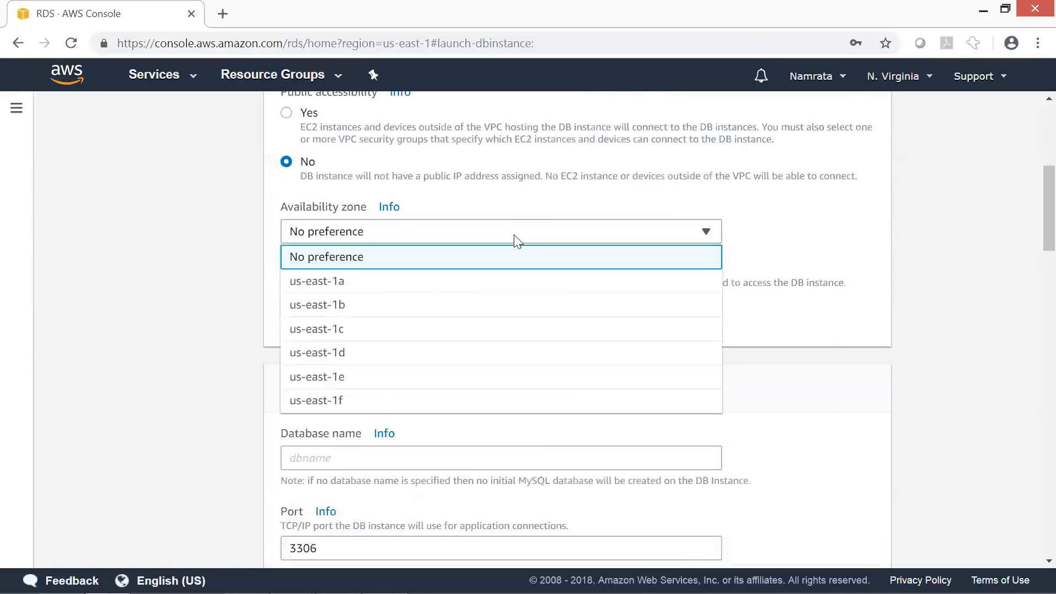
left_click(495, 291)
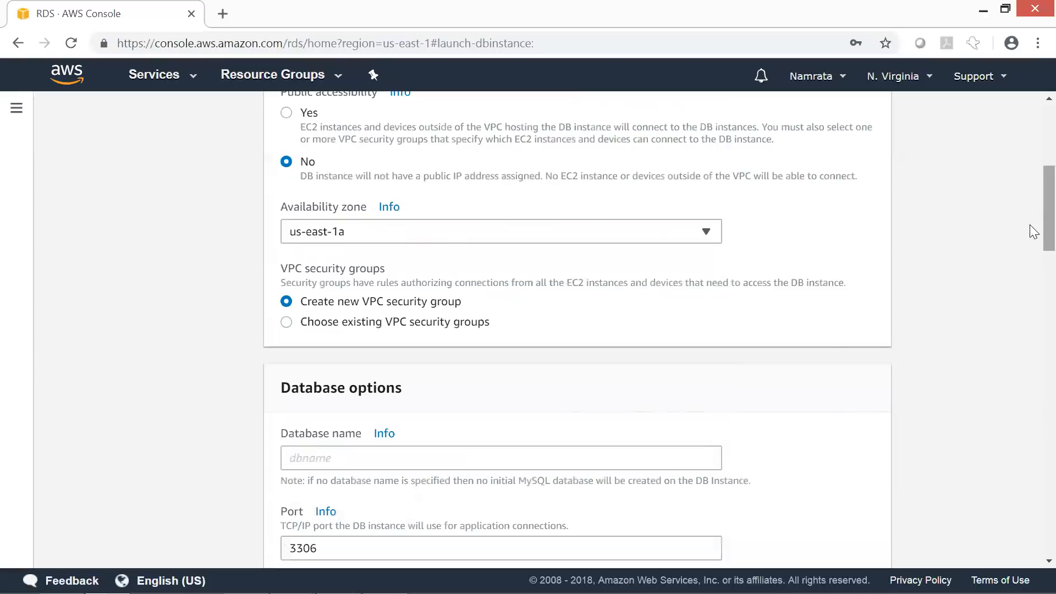
Review the VPC security group choice, the database name, port, parameter group and option group, and the encryption settings.
scroll(1029, 231, "down", 2)
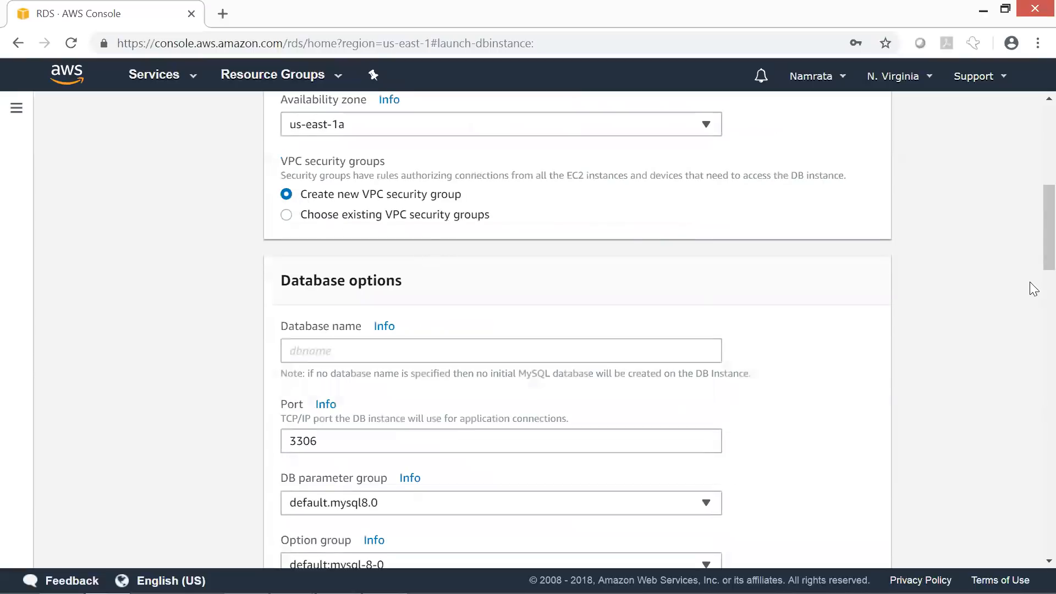
scroll(1029, 248, "down", 2)
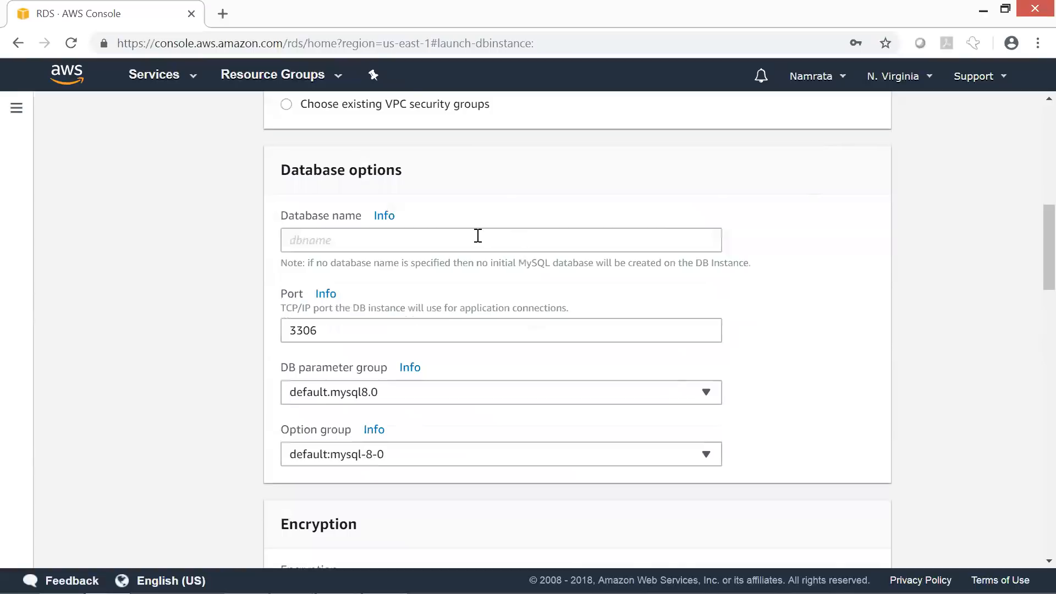
left_click(311, 243)
left_click(784, 292)
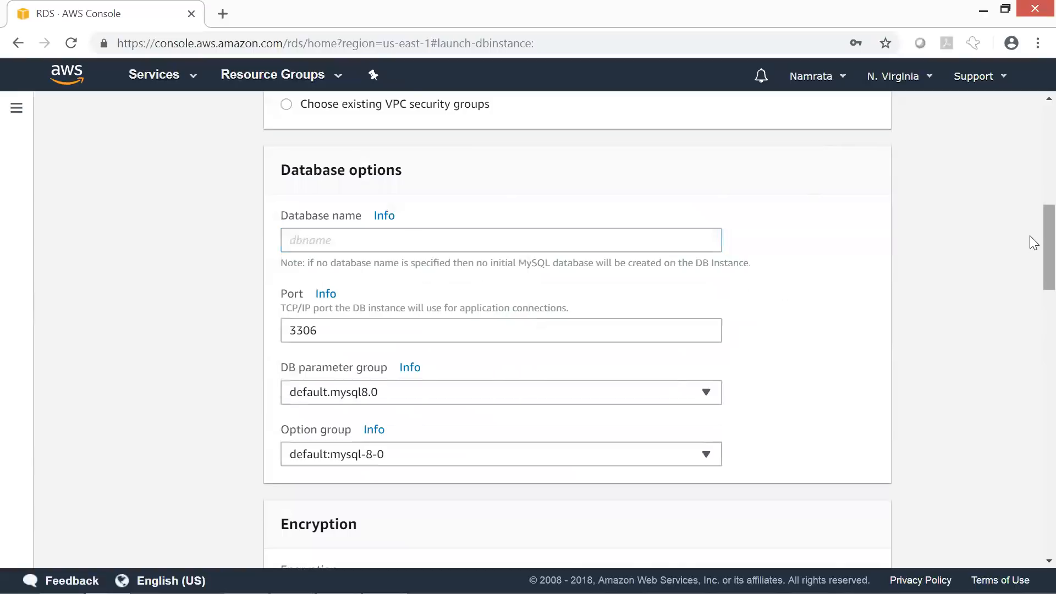
scroll(1031, 253, "down", 1)
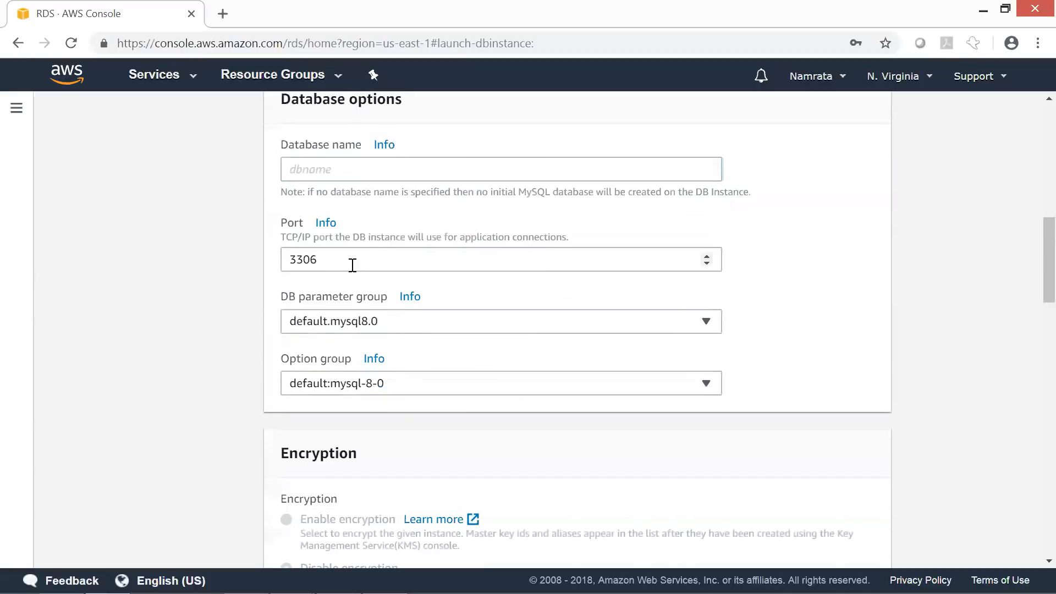
left_click_drag(322, 264, 104, 240)
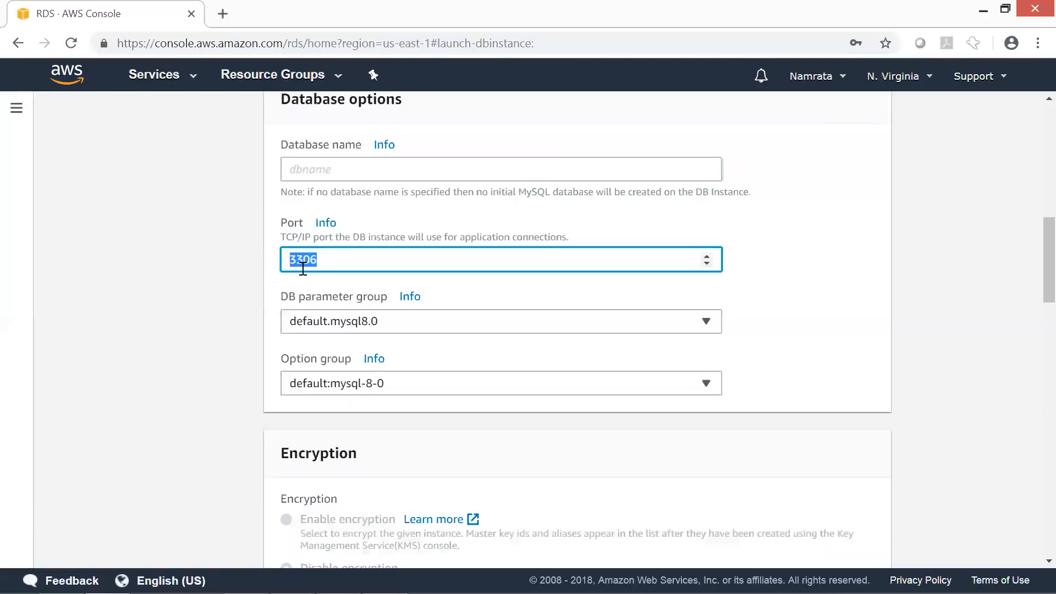
left_click(279, 284)
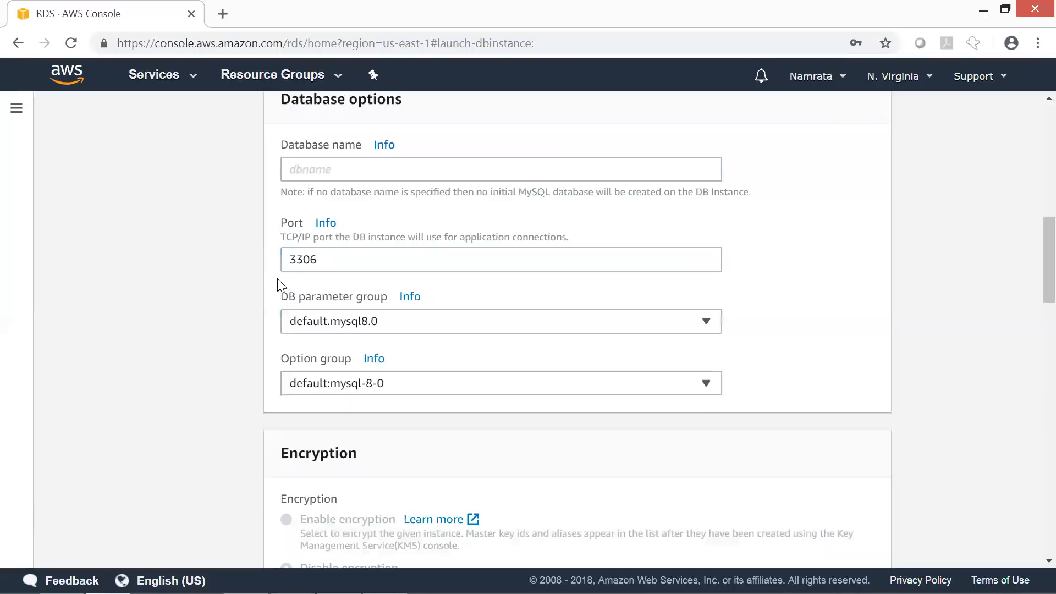
scroll(1029, 275, "down", 2)
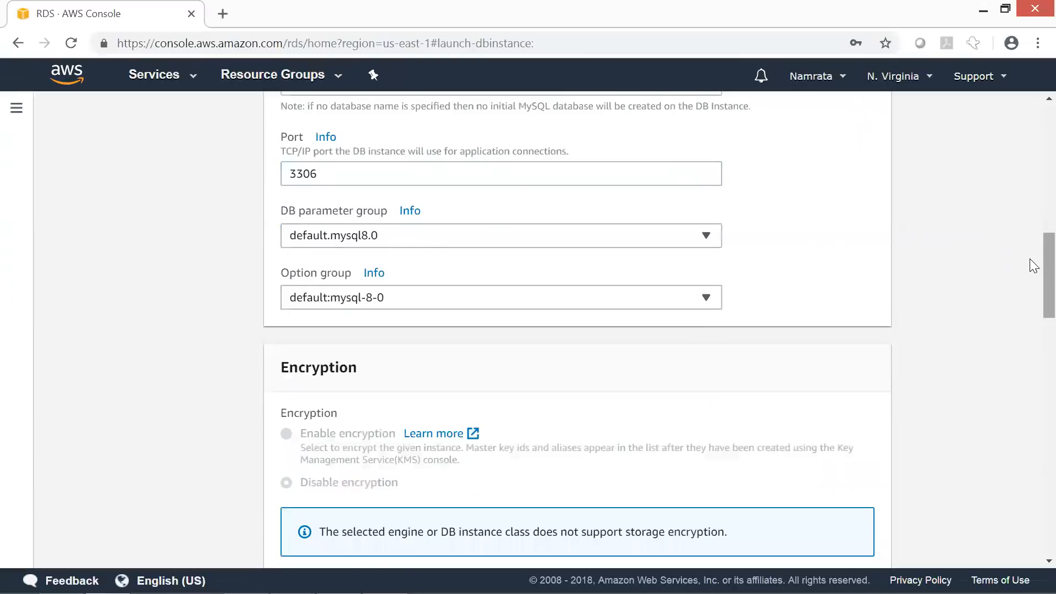
scroll(1032, 269, "down", 3)
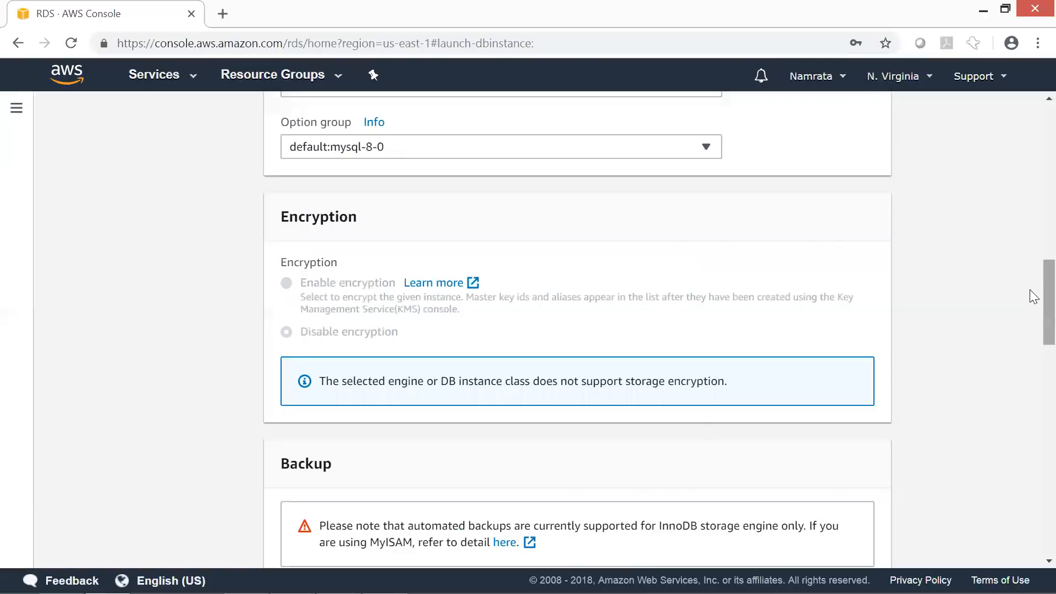
scroll(1030, 299, "down", 1)
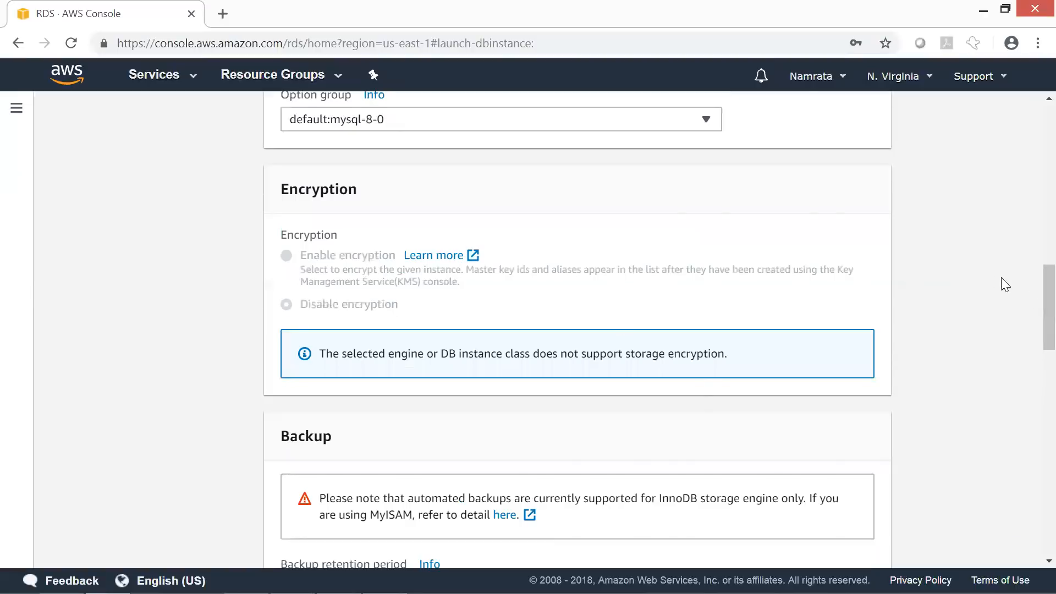
Read the backup section's note on which storage engine supports automated backups, along with the retention and backup window options.
scroll(1029, 300, "down", 4)
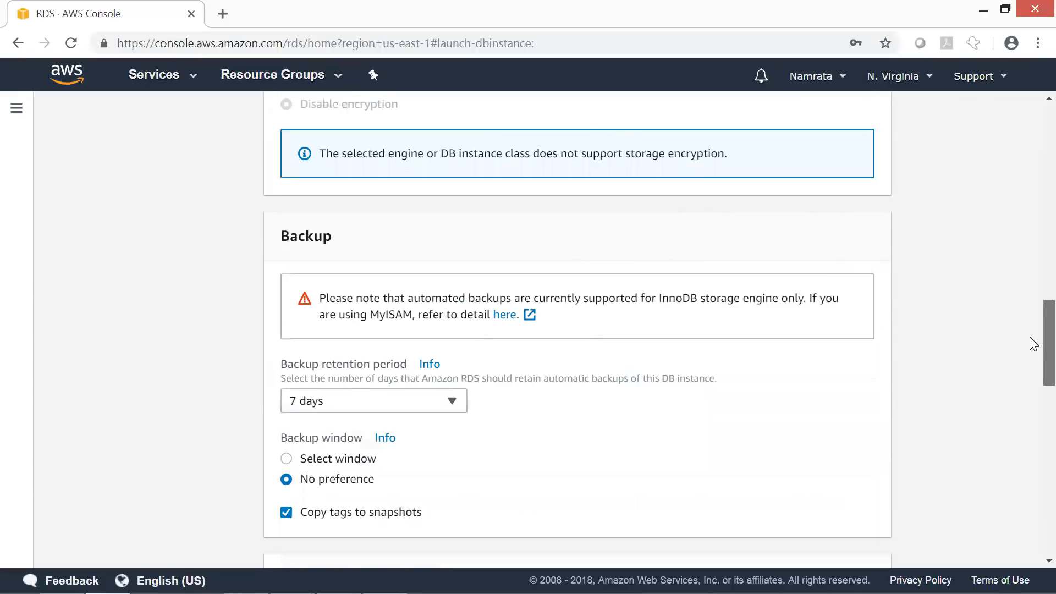
scroll(1029, 340, "down", 1)
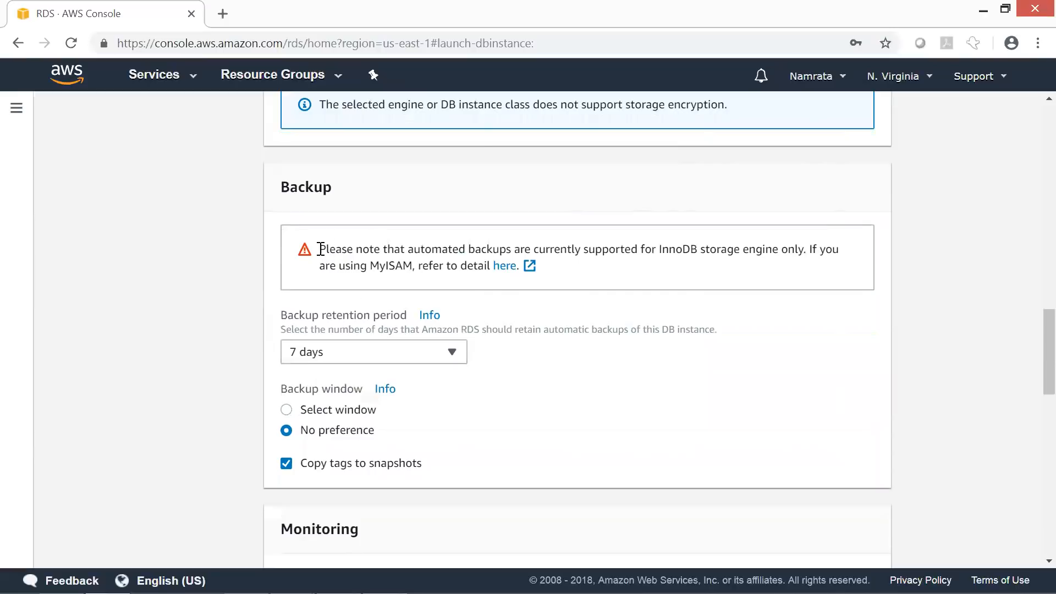
left_click_drag(319, 249, 668, 255)
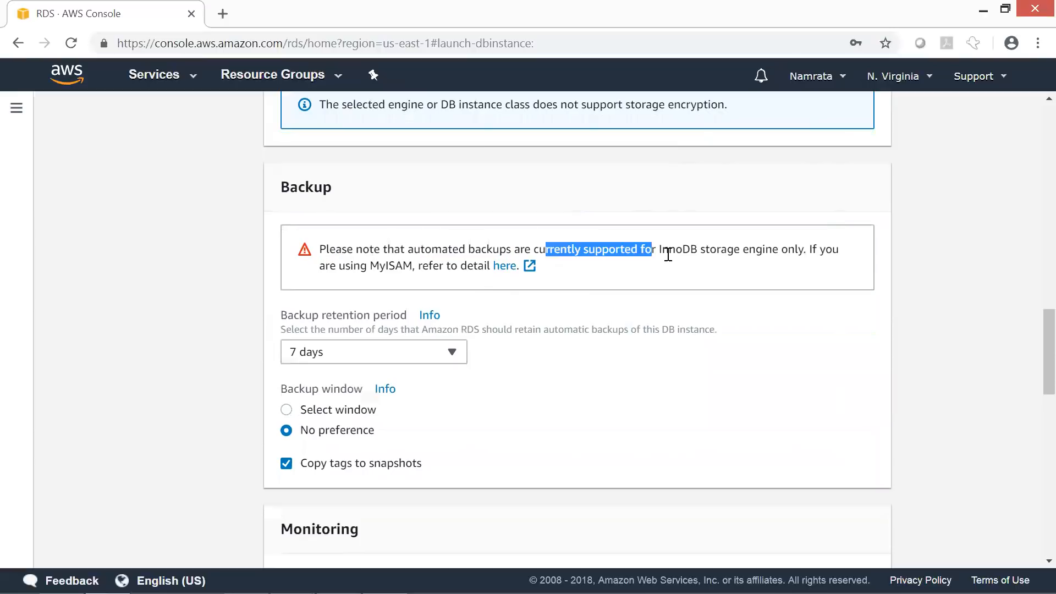
double_click(677, 250)
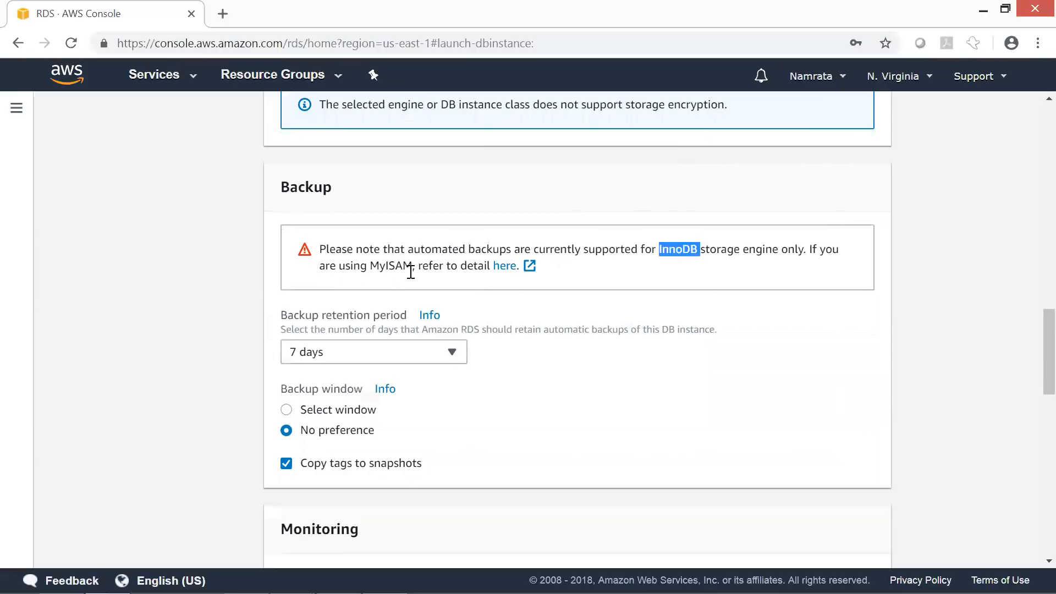
left_click(683, 278)
double_click(668, 249)
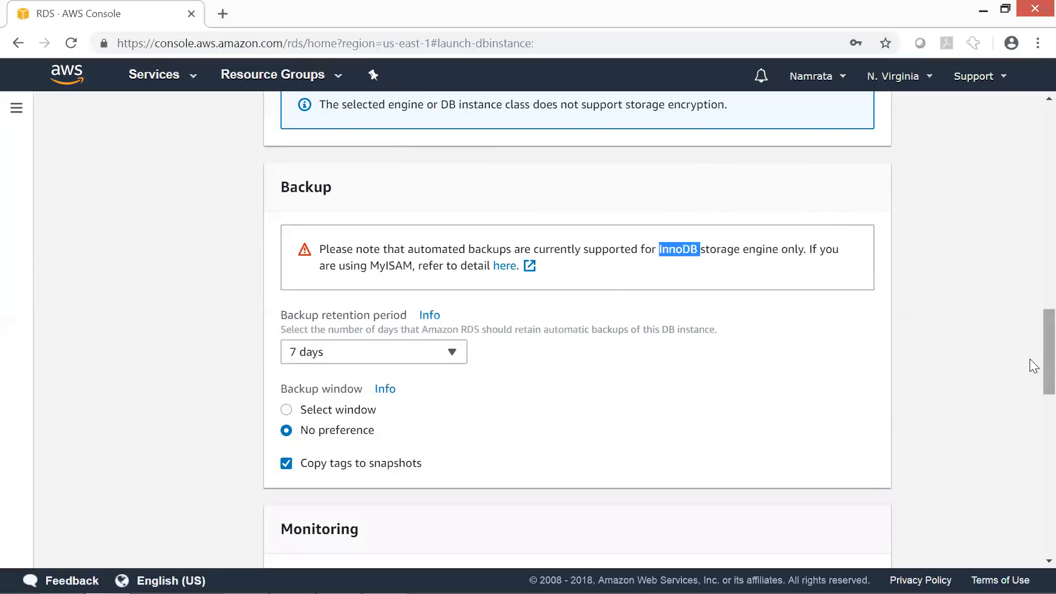
Disable deletion protection, keep the default backup, monitoring, log export and maintenance settings, and create the database.
scroll(1029, 376, "down", 3)
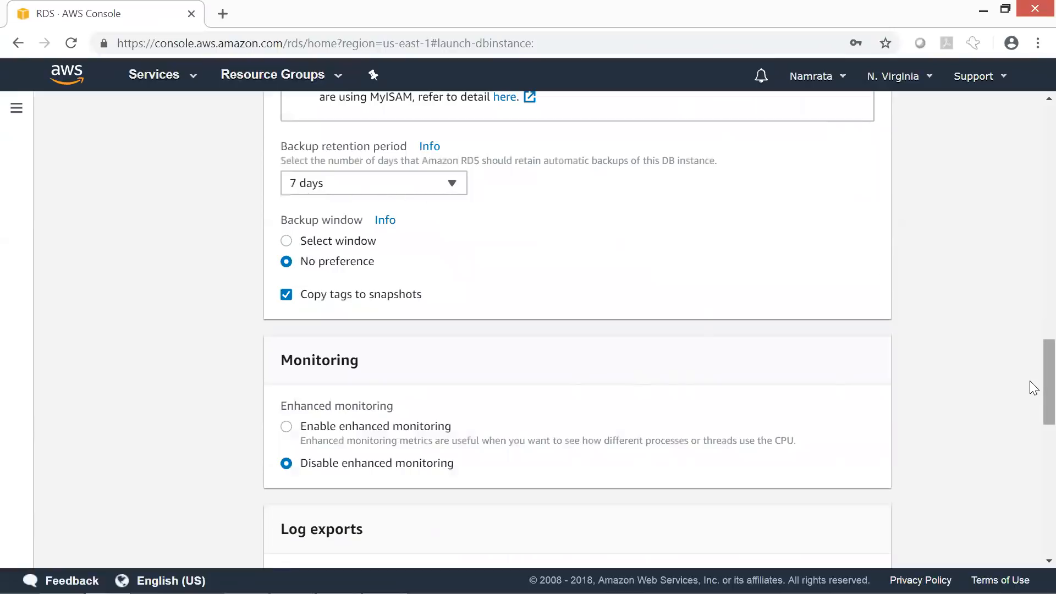
scroll(1029, 380, "down", 1)
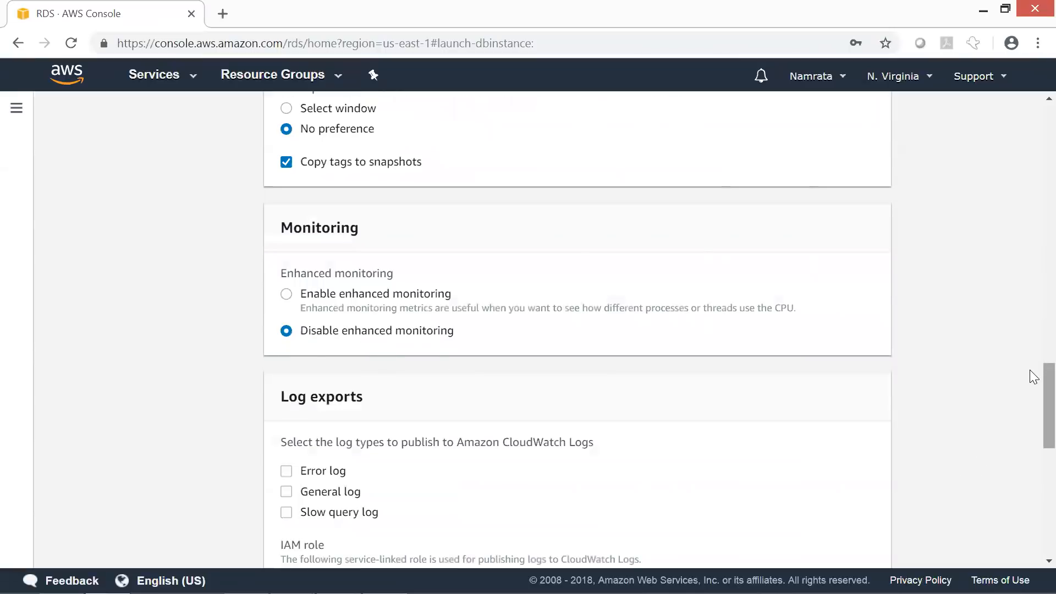
scroll(1029, 370, "down", 3)
scroll(1030, 415, "down", 1)
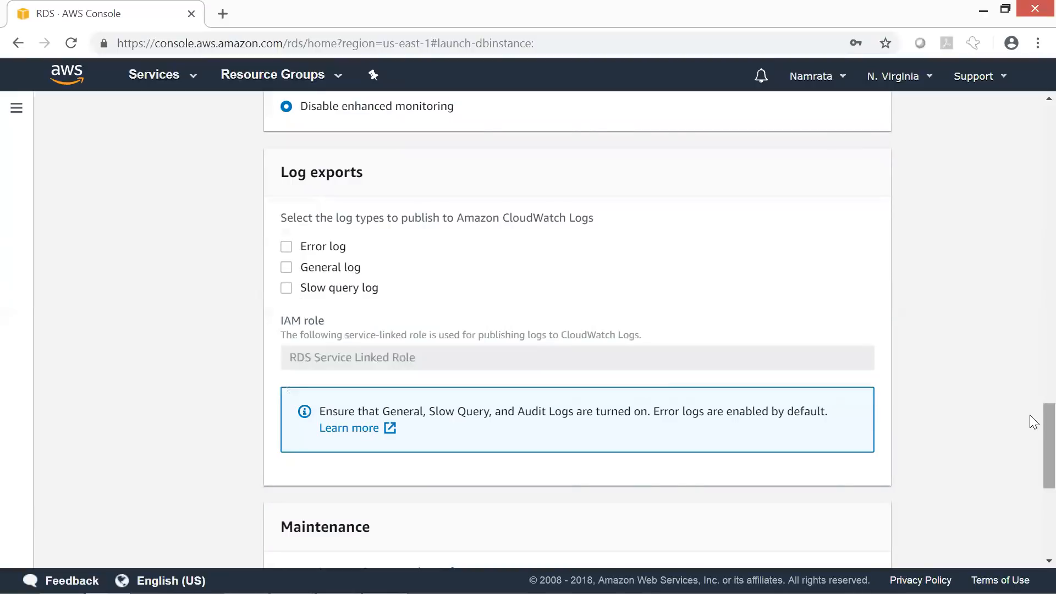
scroll(1032, 422, "down", 5)
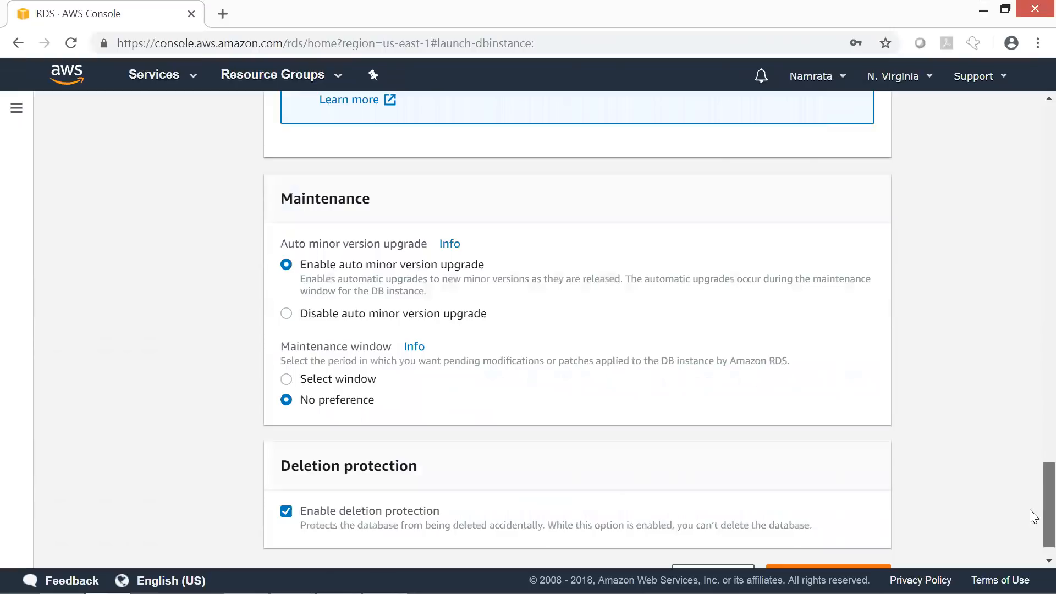
scroll(1034, 494, "down", 2)
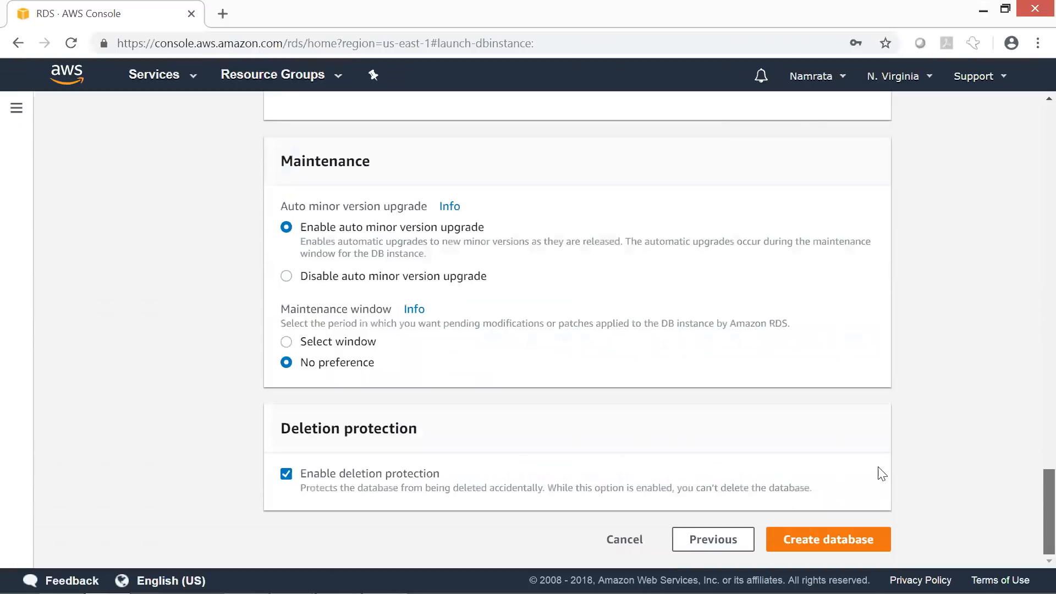
left_click(288, 483)
left_click(812, 542)
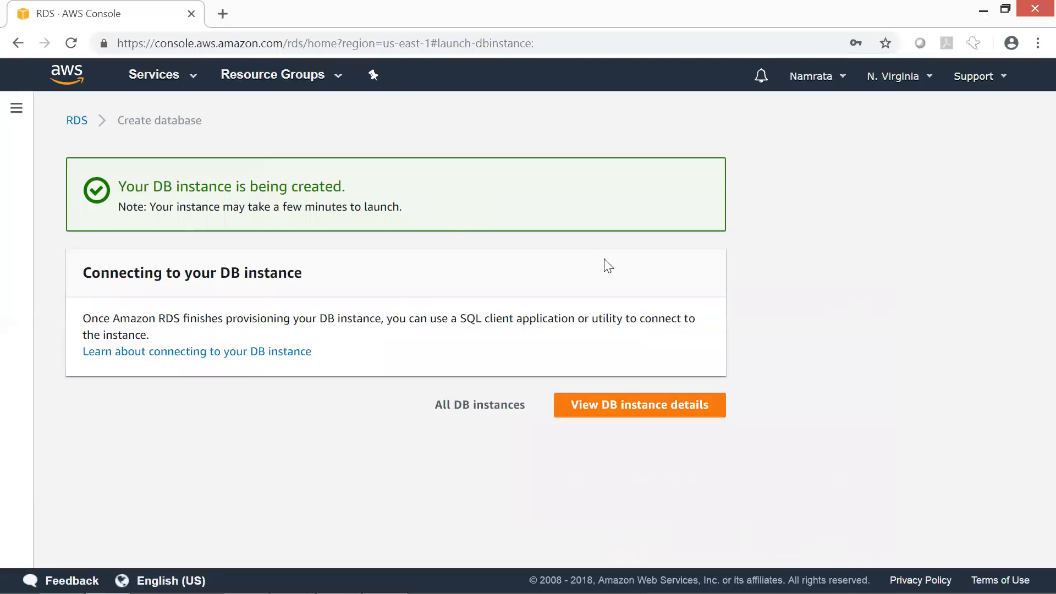
Open the new DB instance's details and check its endpoint and port.
left_click(684, 407)
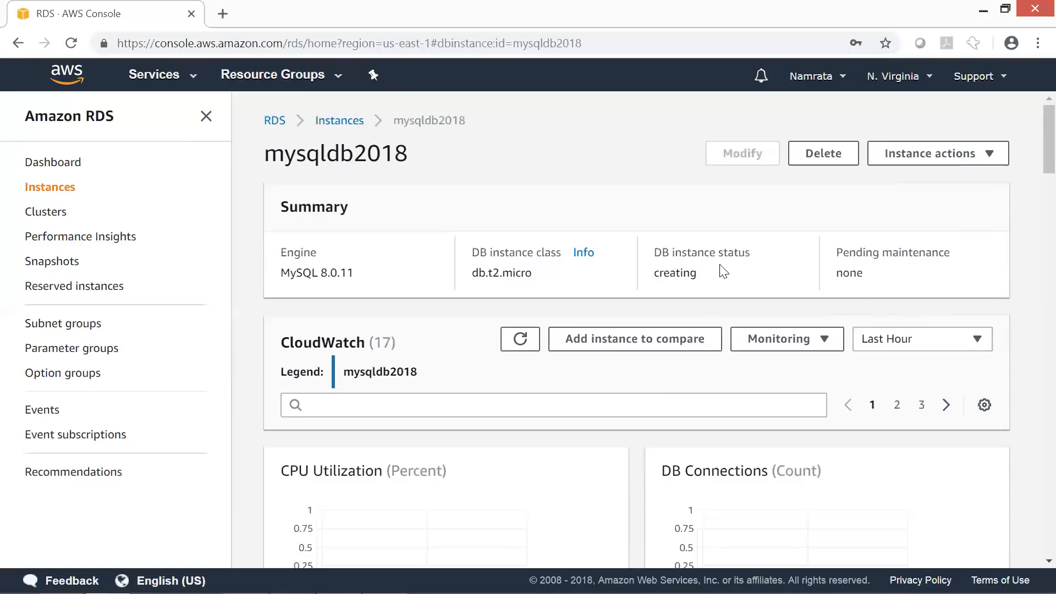
left_click_drag(1029, 182, 1029, 302)
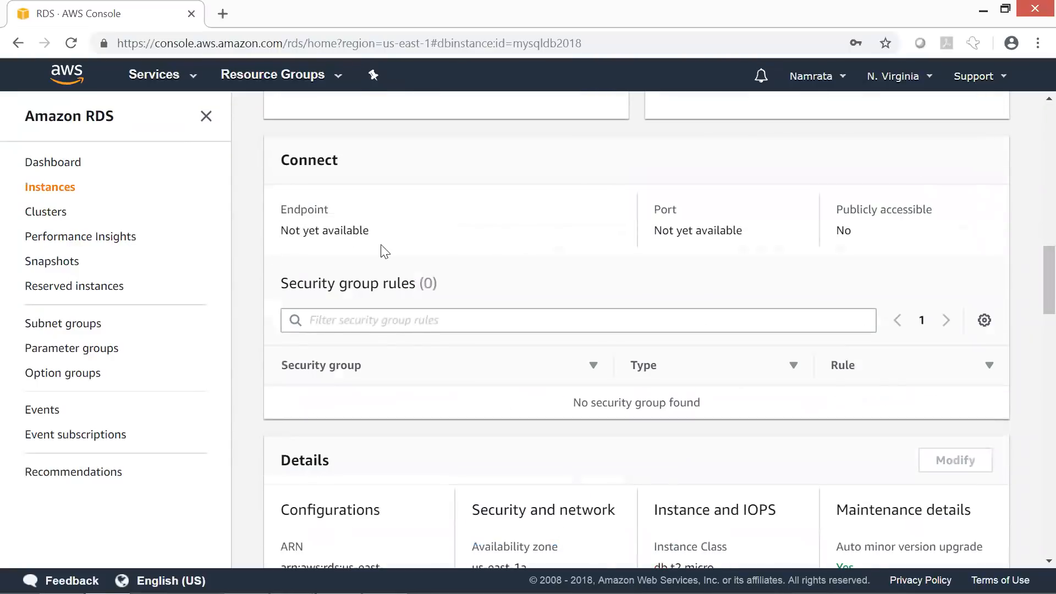
left_click_drag(287, 230, 395, 245)
left_click(396, 245)
triple_click(815, 238)
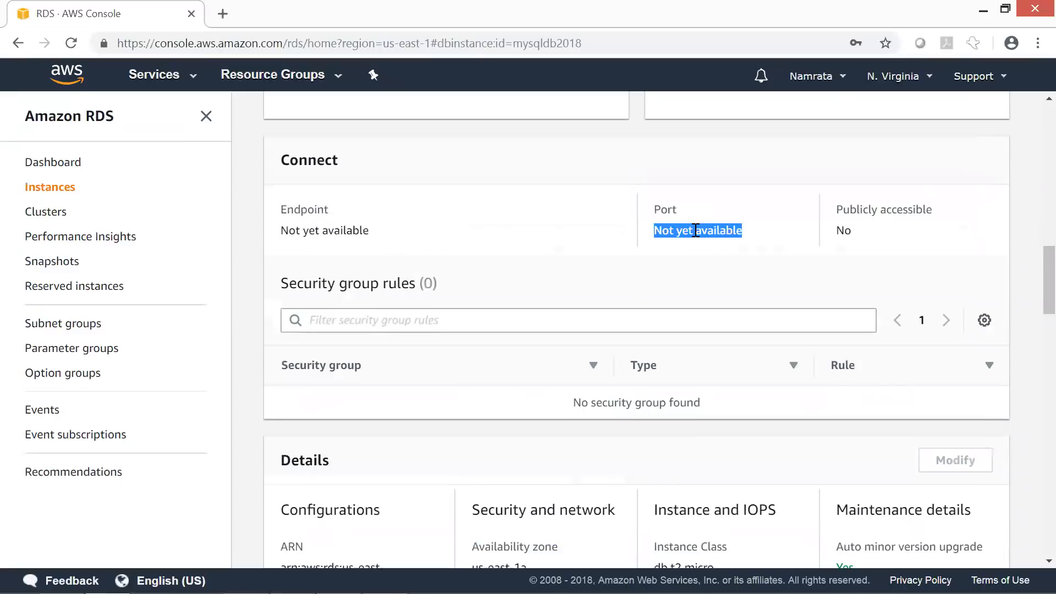
Look through the instance's configuration, security and network, storage, backup and maintenance details, and return to its summary.
scroll(1029, 258, "down", 1)
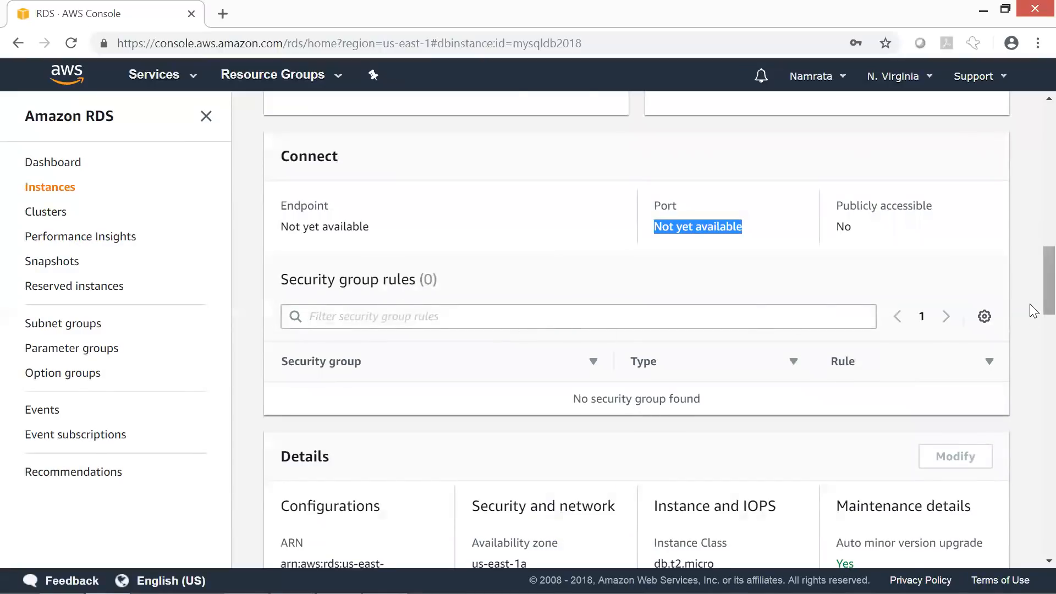
scroll(1031, 388, "down", 10)
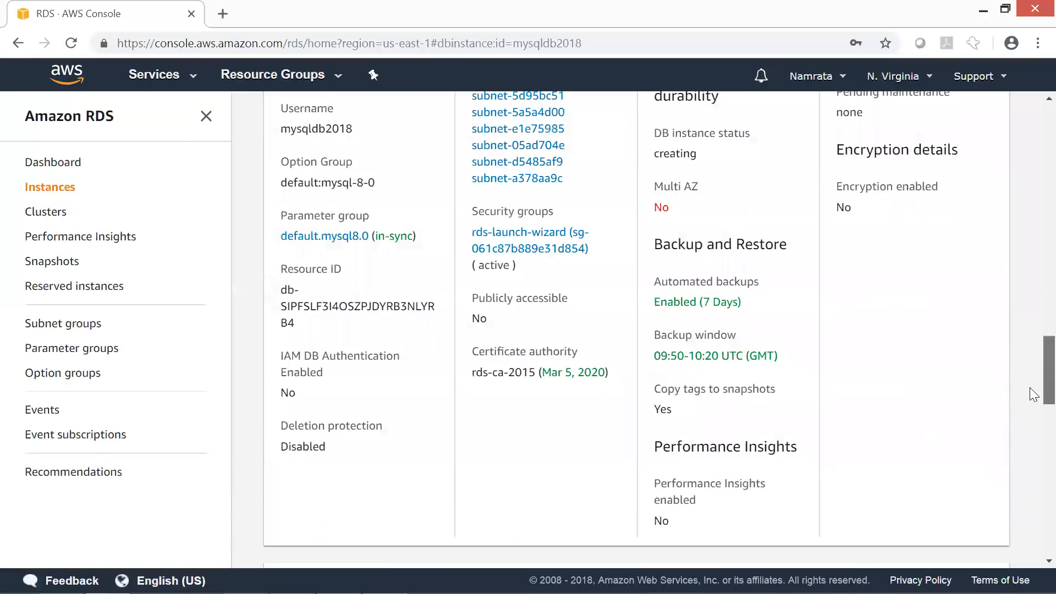
scroll(1029, 387, "down", 3)
scroll(1029, 376, "up", 5)
scroll(1029, 353, "up", 10)
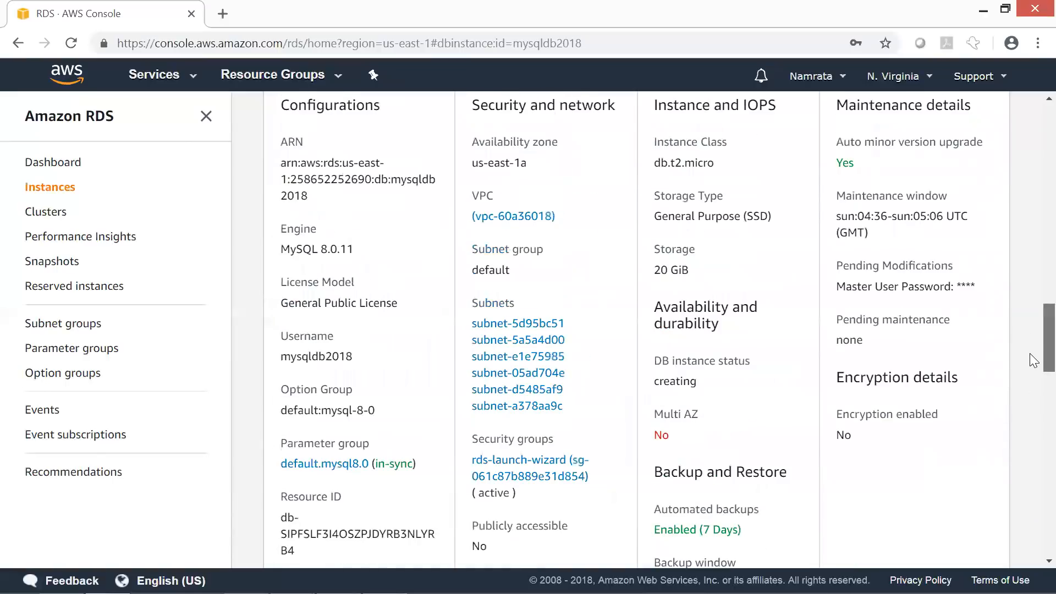
scroll(1031, 165, "up", 5)
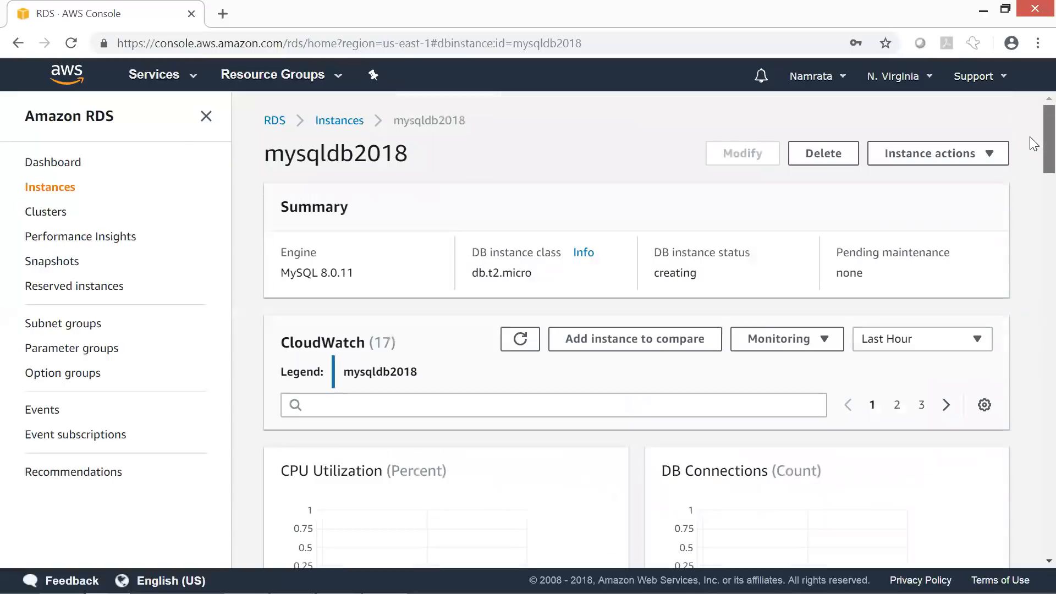
Go to the EC2 service's dashboard.
left_click(193, 76)
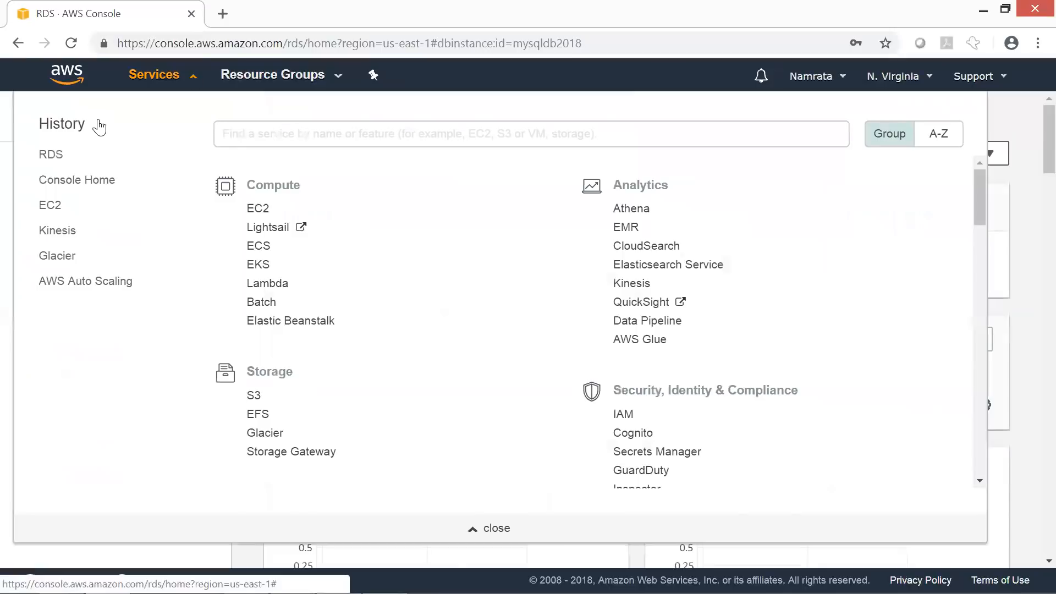
left_click(54, 206)
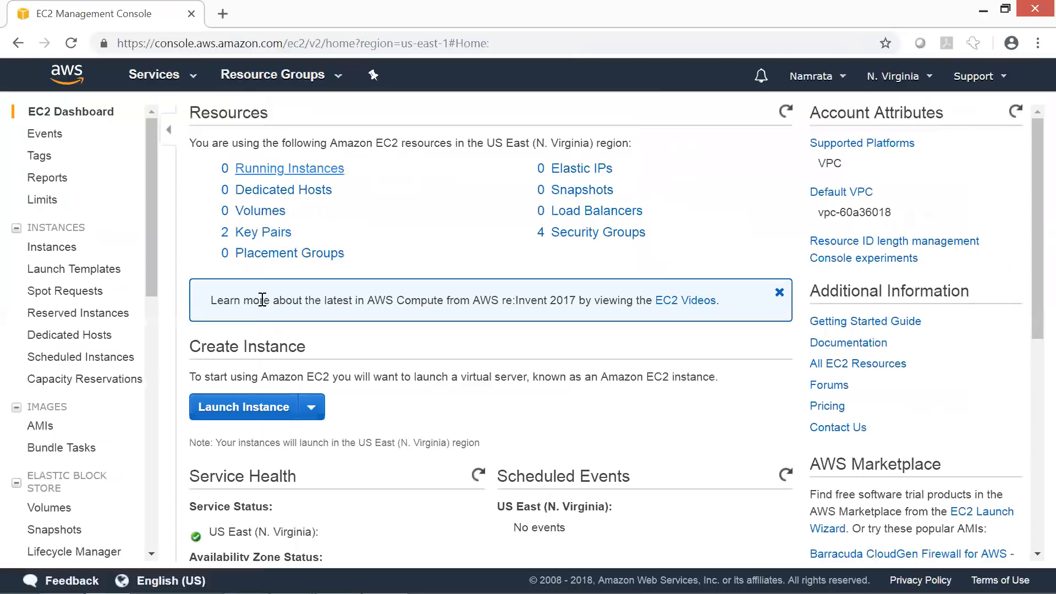
Start launching an EC2 instance from the free-tier Amazon Linux 2 AMI with the t2.micro type, and continue to the instance details.
left_click(249, 409)
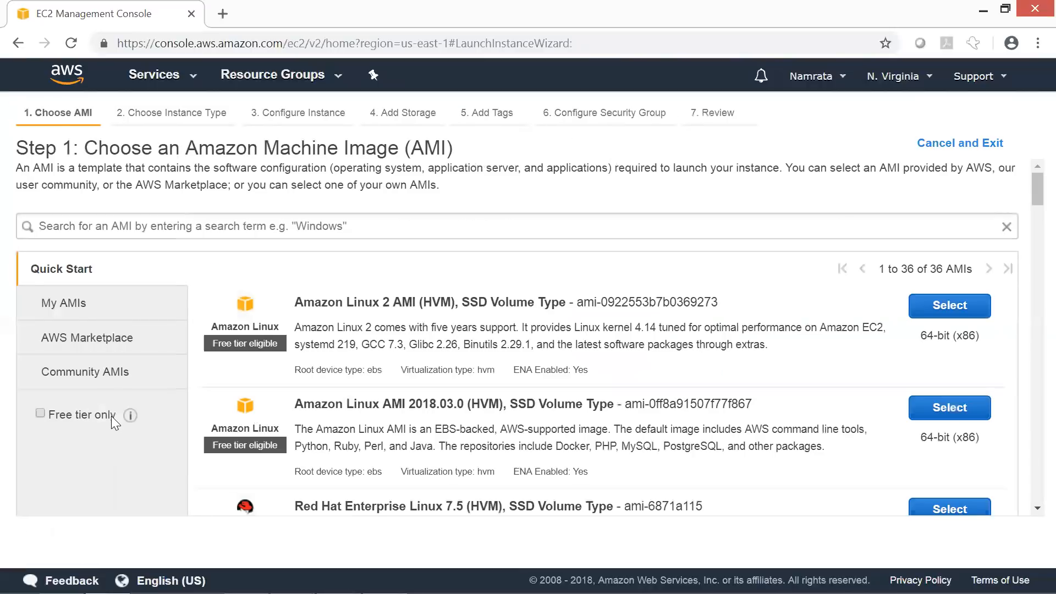
left_click(40, 413)
left_click(951, 304)
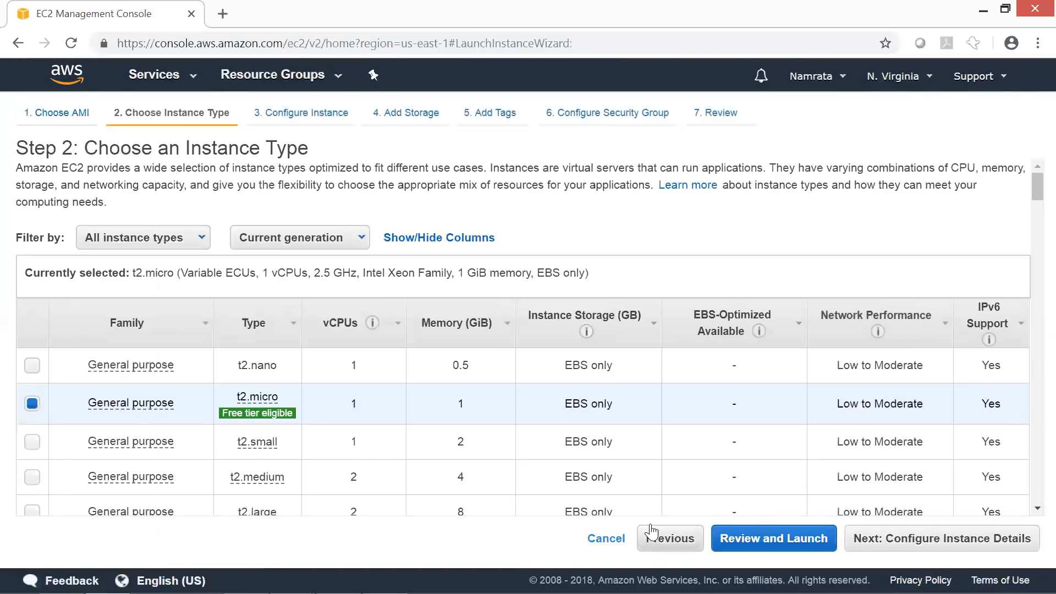
left_click(931, 546)
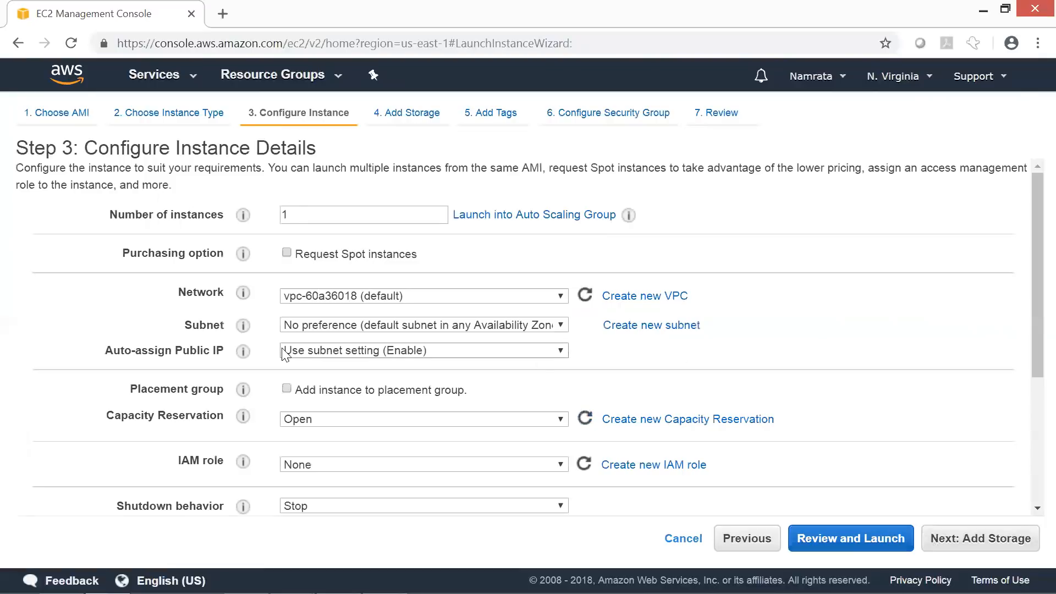
Choose the default us-east-1a subnet, enable auto-assigned public IP, keep the other instance details, and continue to storage.
double_click(304, 214)
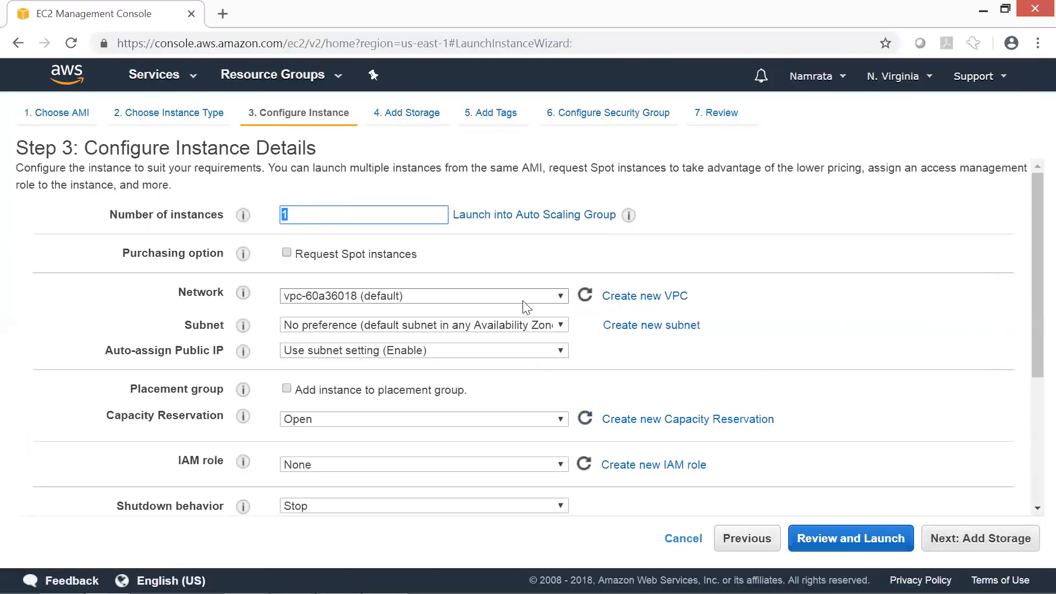
left_click(503, 325)
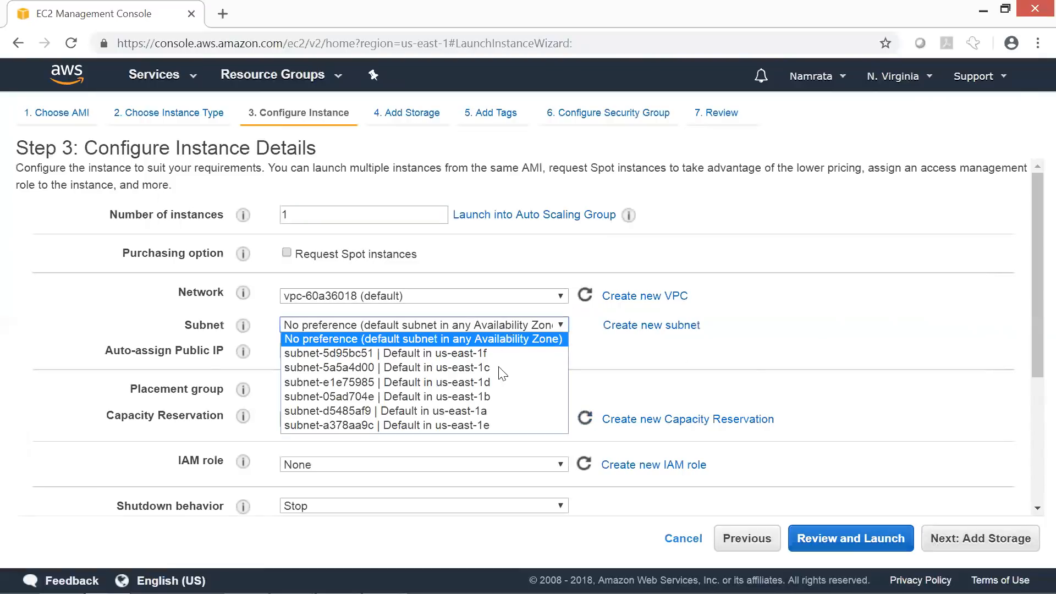
left_click(491, 410)
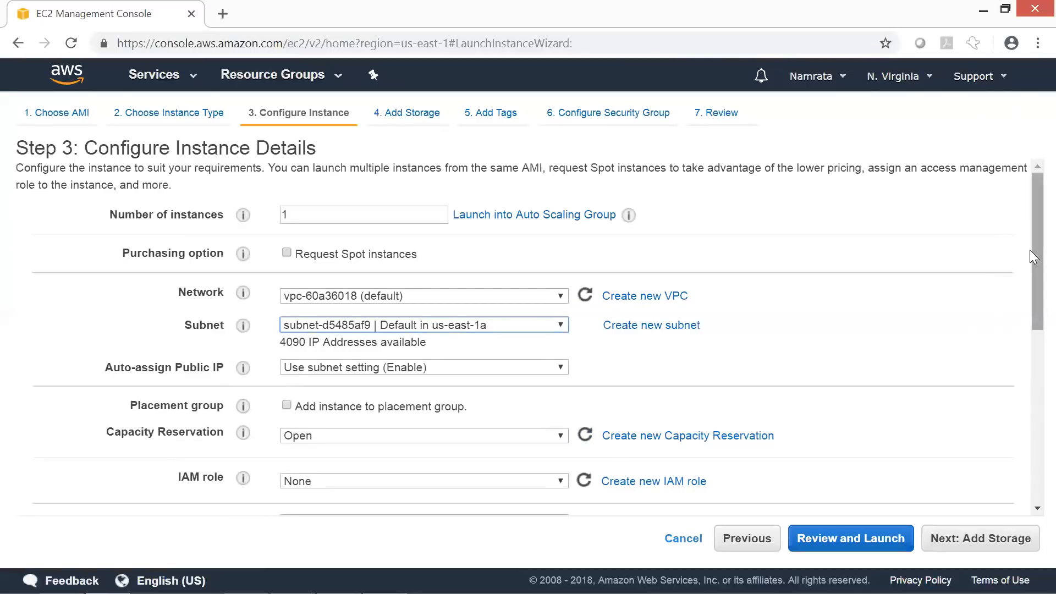
left_click_drag(1029, 249, 1029, 265)
left_click(465, 336)
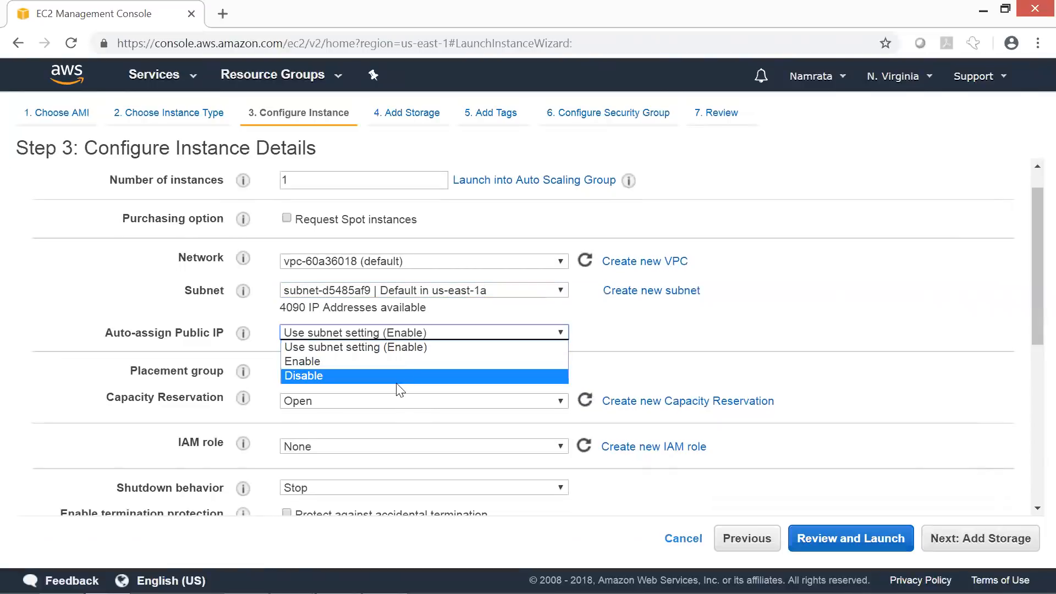
left_click(406, 364)
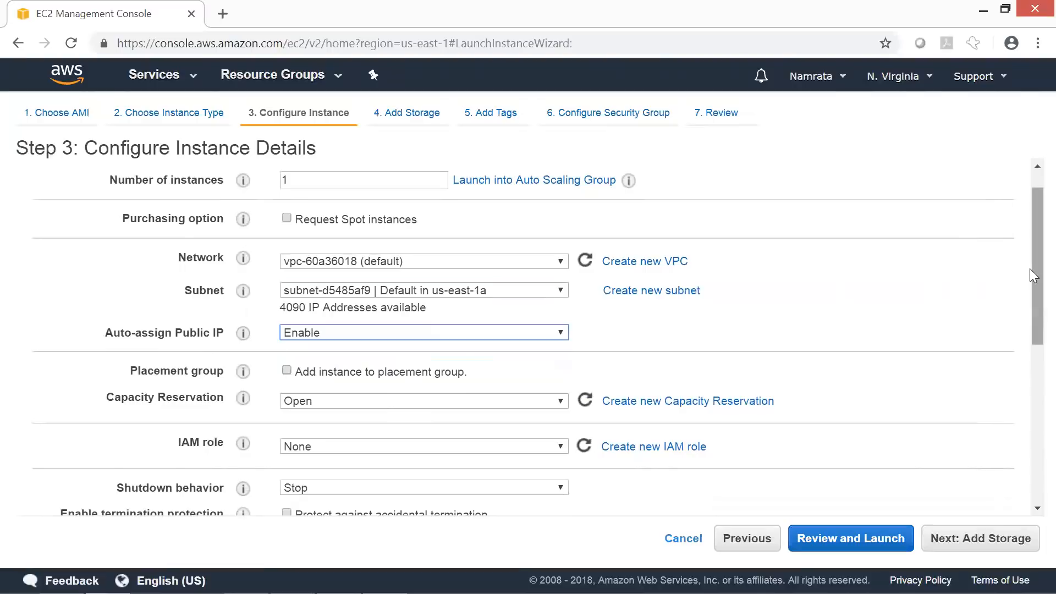
left_click_drag(1029, 270, 1029, 282)
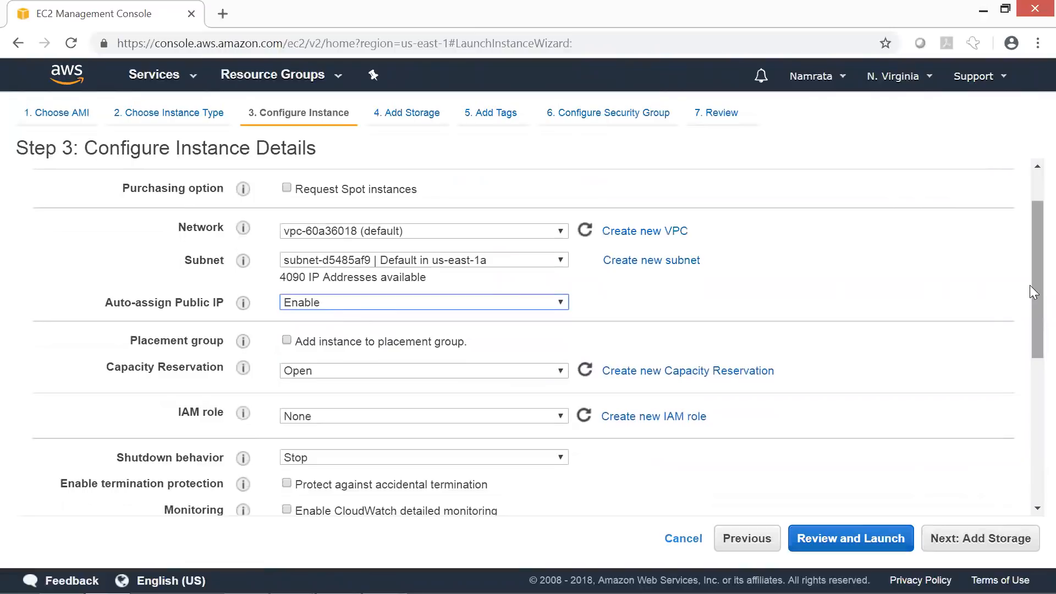
left_click(972, 544)
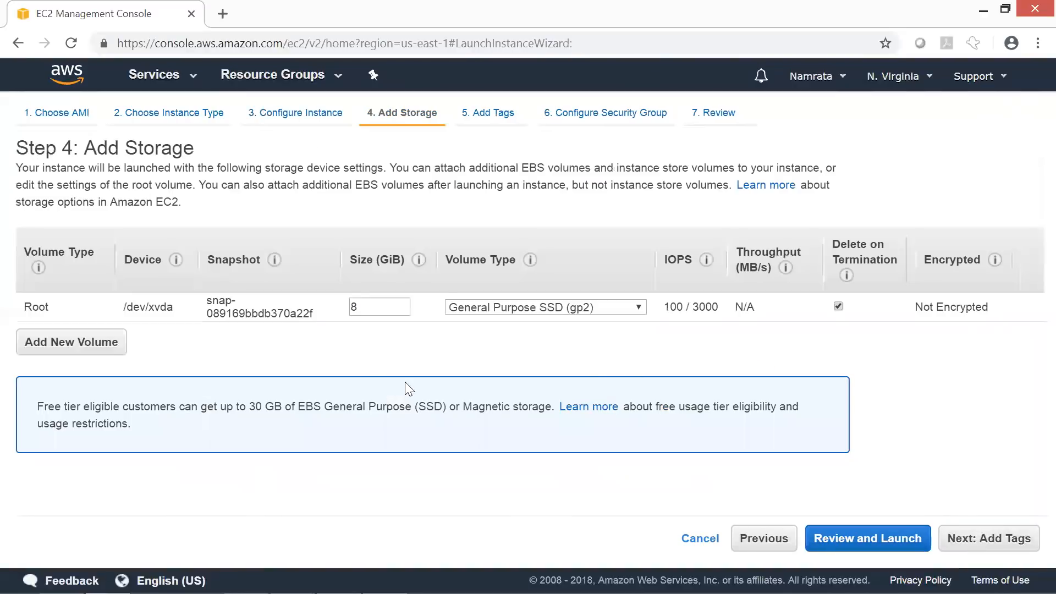
Keep the default storage, add a tag with key Name and value EC2 - MySQL, and continue to the security group.
left_click(1017, 538)
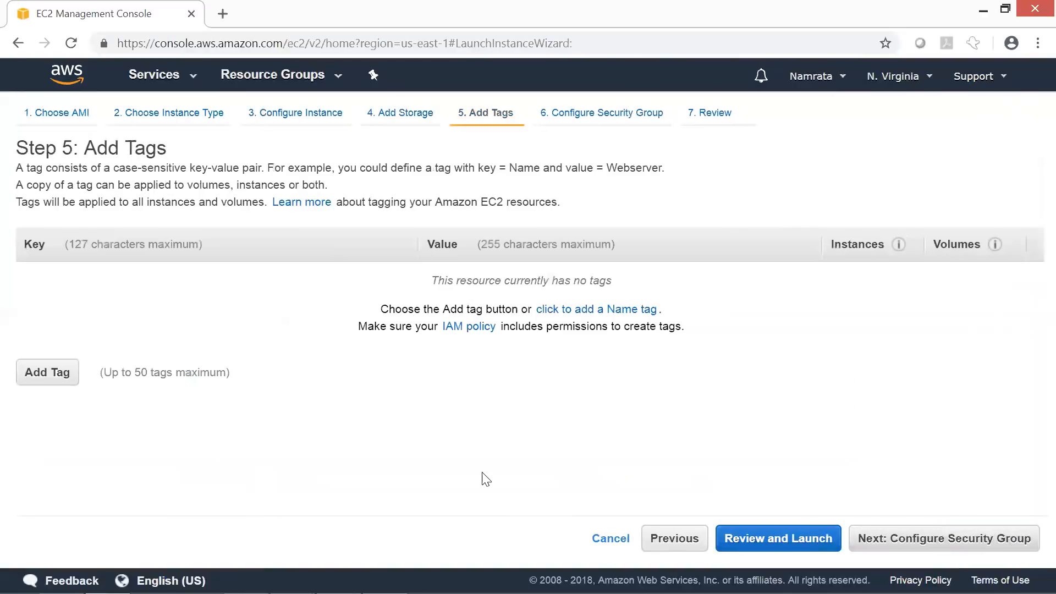
left_click(52, 371)
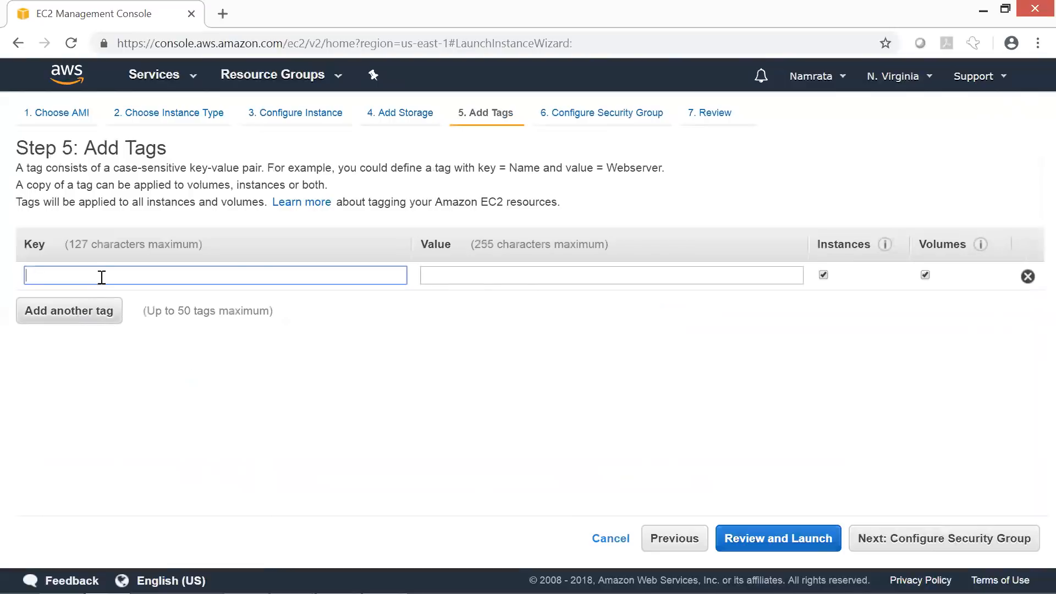
type("Name")
key("Tab")
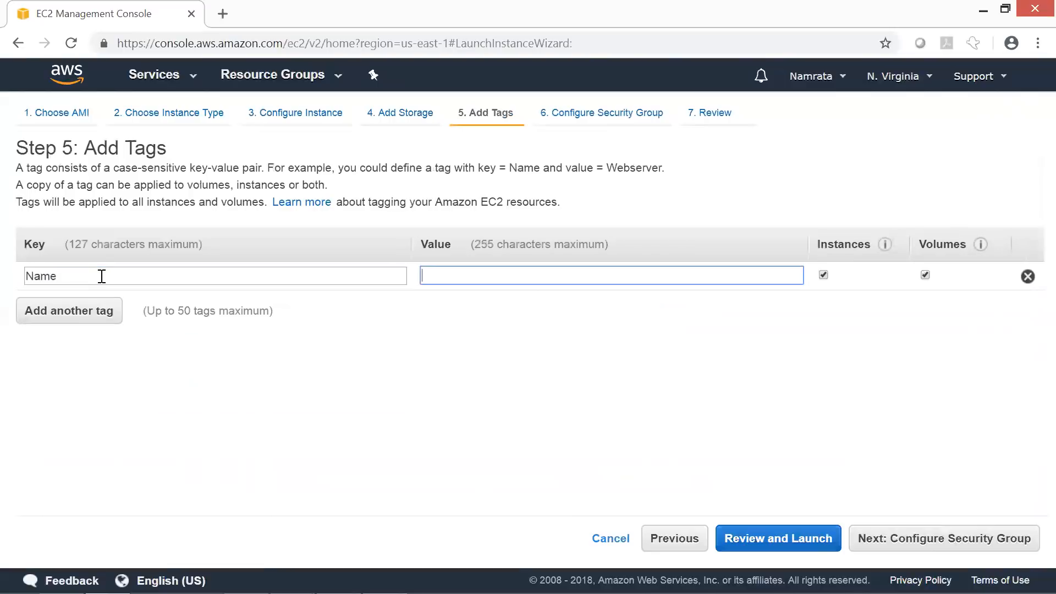
type("Ec2")
key("BackSpace")
key("BackSpace")
type("C2 - MySQL")
left_click(924, 552)
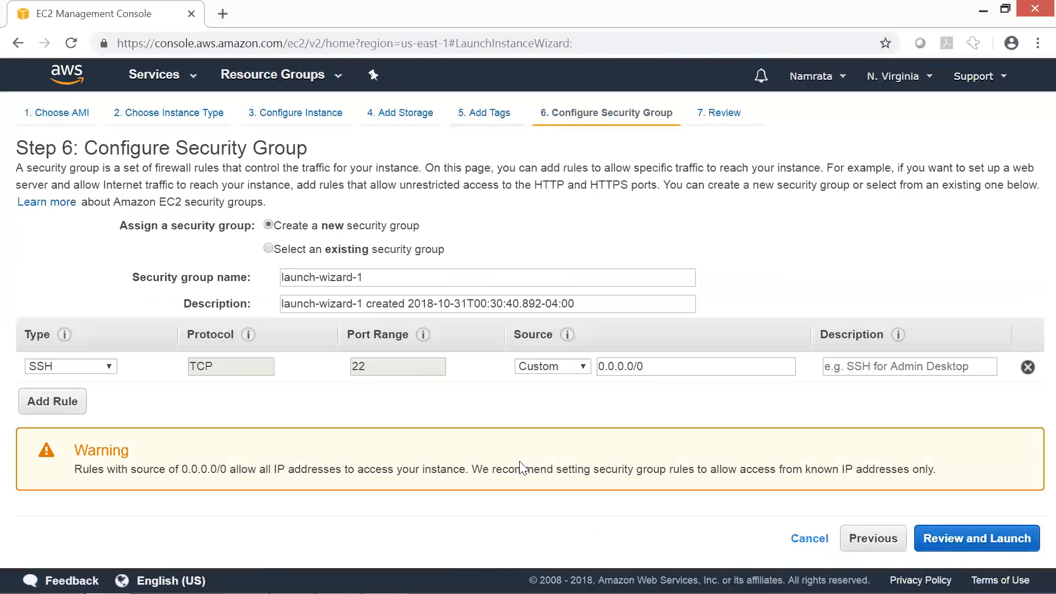
Set both the new security group's name and its description to EC2-MySQL-SG.
left_click_drag(401, 271, 7, 294)
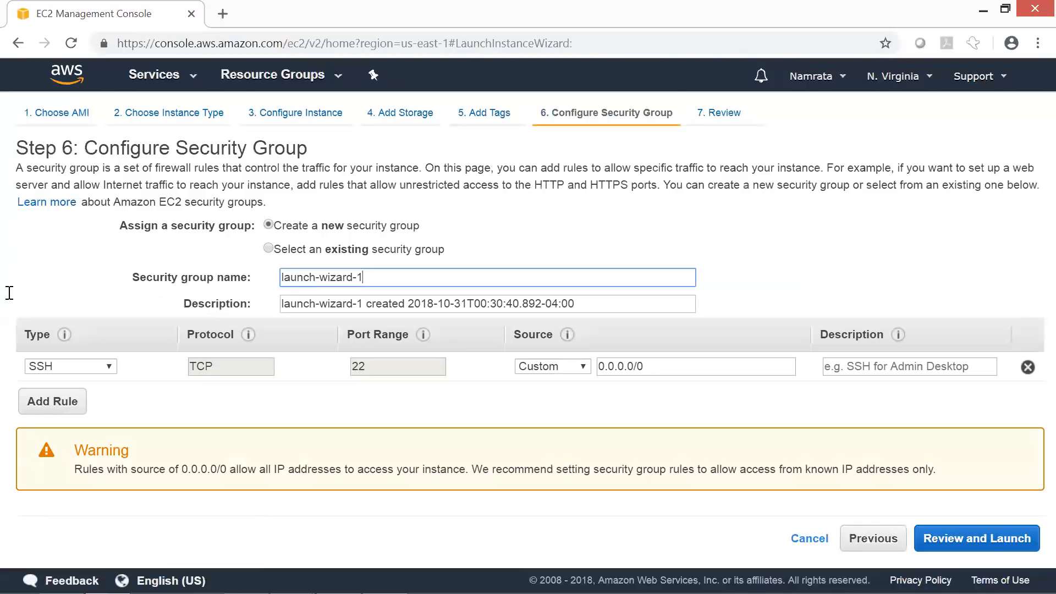
type("Ec")
key("BackSpace")
type("C2-MmySQL-")
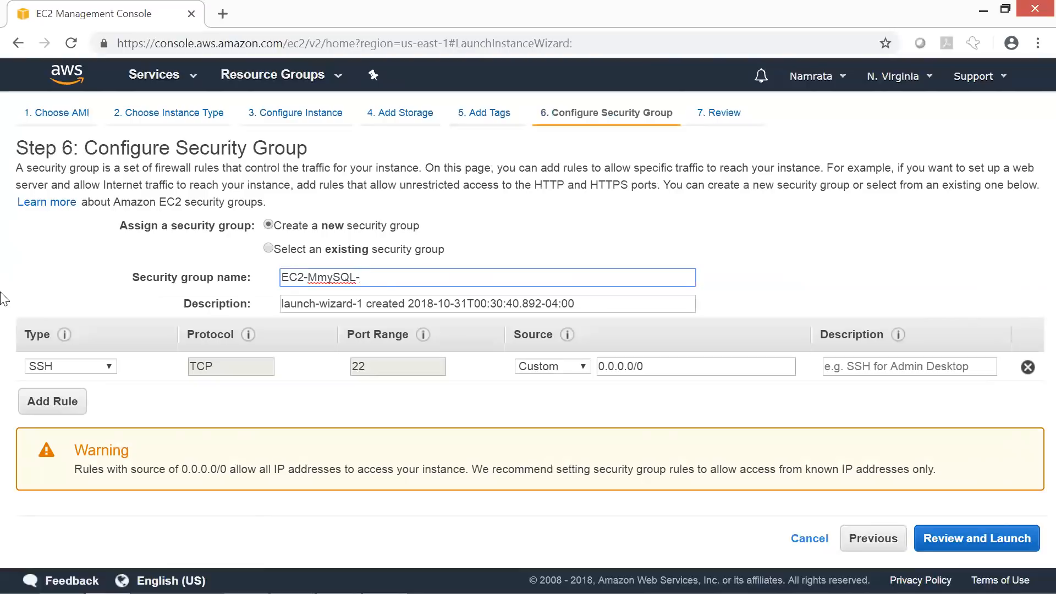
type("SG")
key("BackSpace")
key("ctrl+a")
key("ctrl+c")
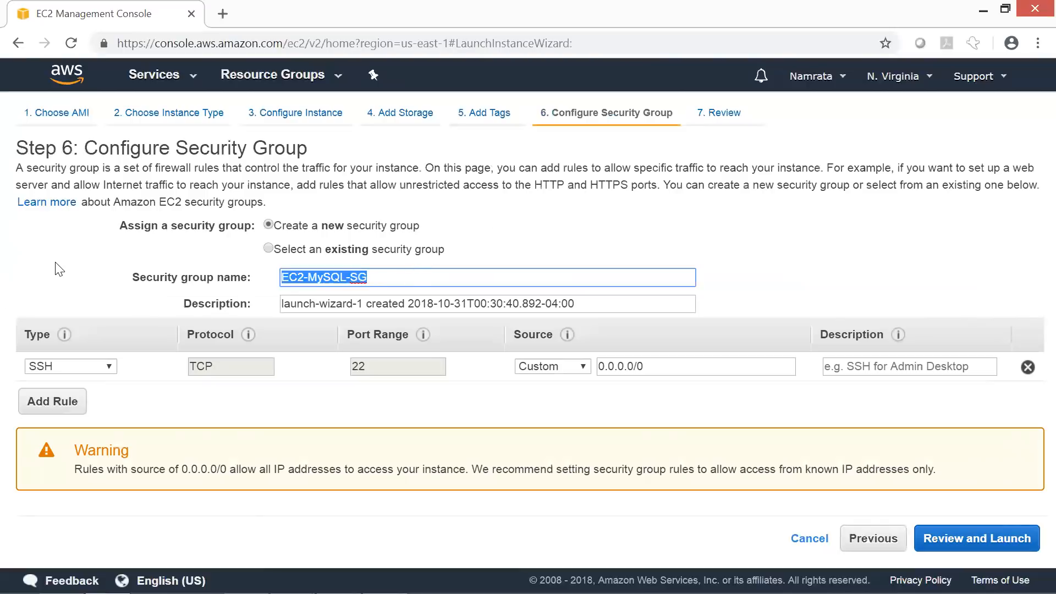
left_click(604, 309)
key("ctrl+a")
key("ctrl+v")
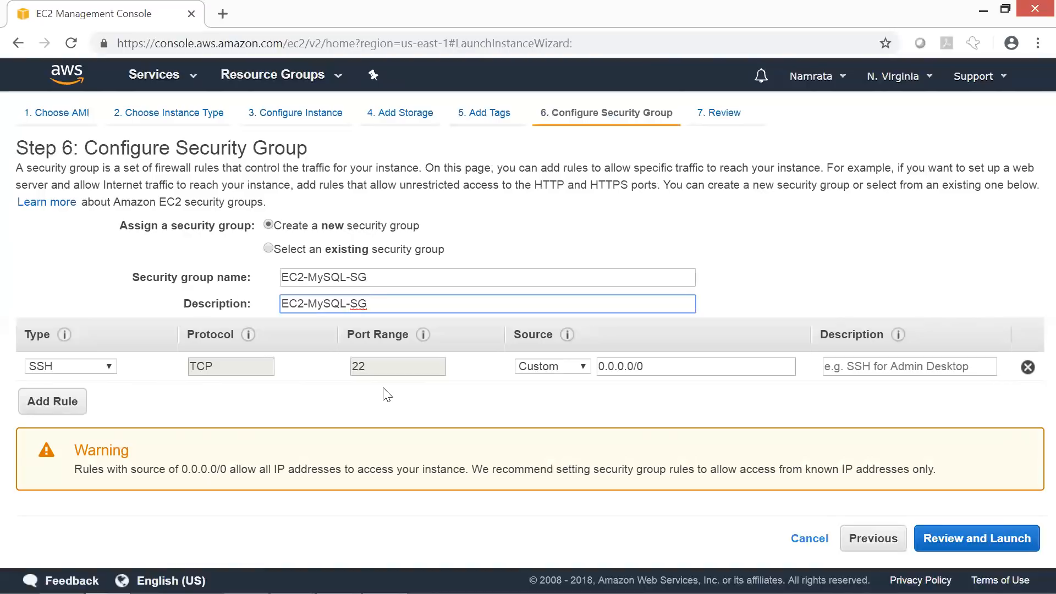
Add a MYSQL/Aurora inbound rule to the security group with source 0.0.0.0/0.
left_click(66, 402)
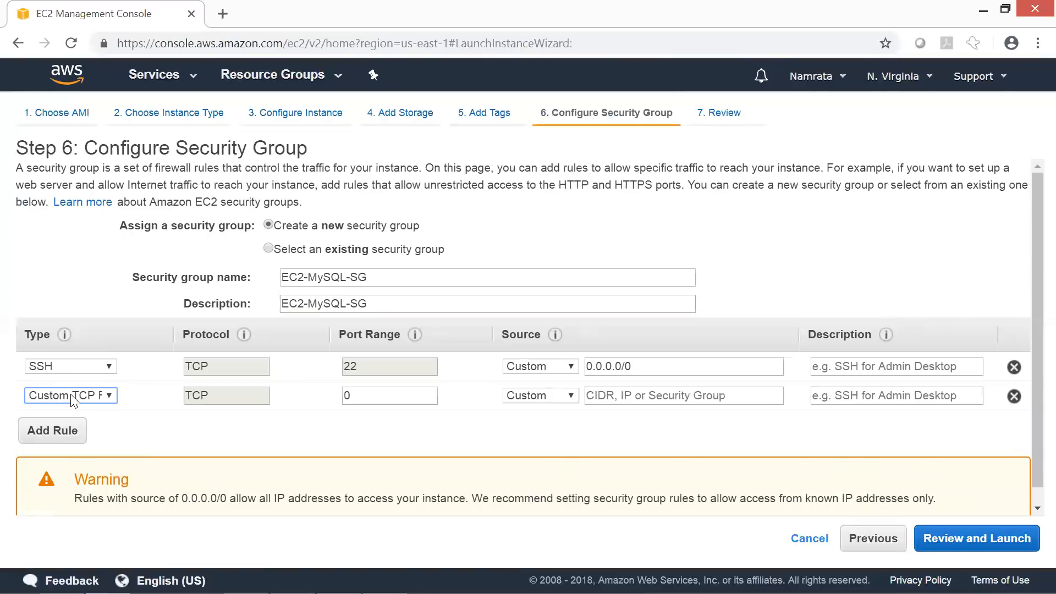
left_click(74, 400)
left_click_drag(168, 249, 184, 366)
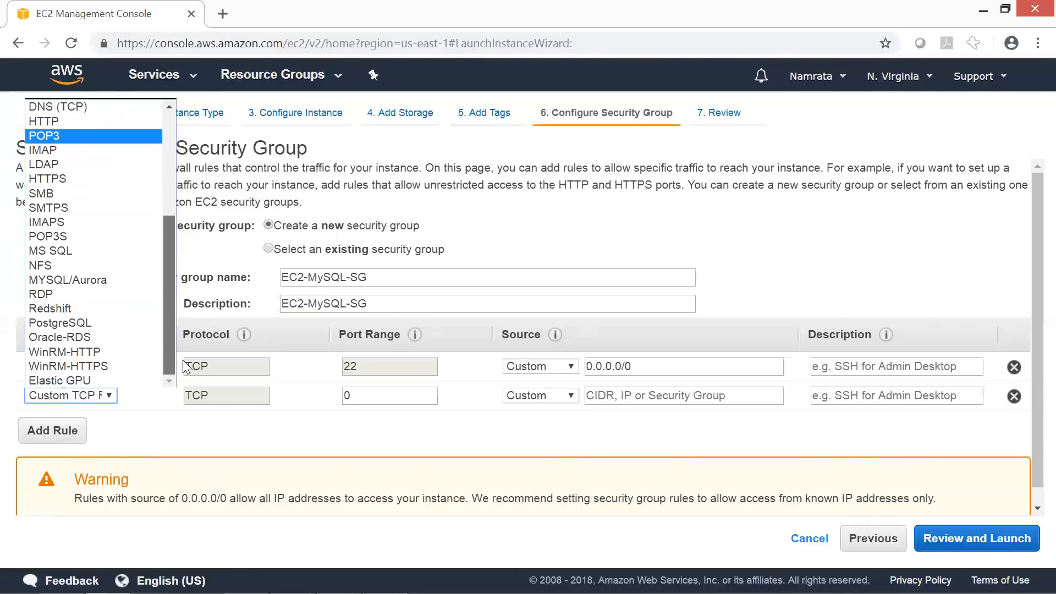
left_click(103, 282)
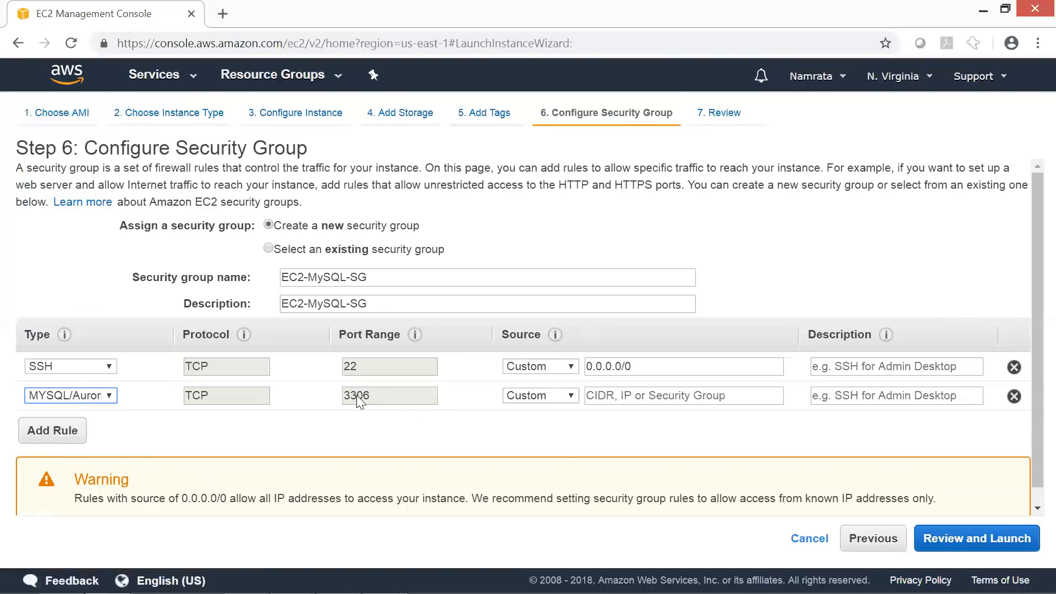
left_click(651, 396)
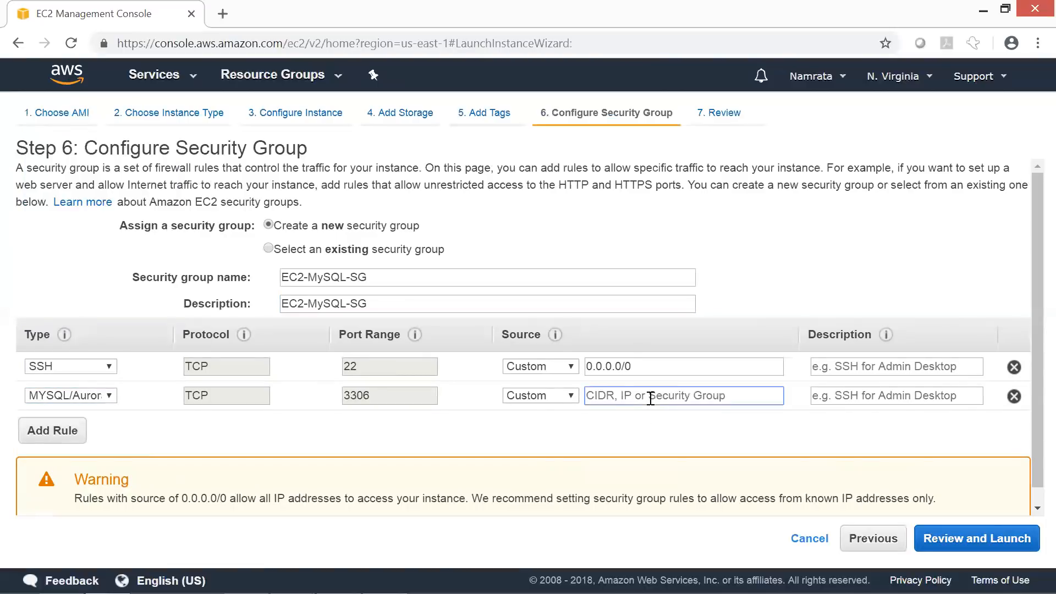
type("0")
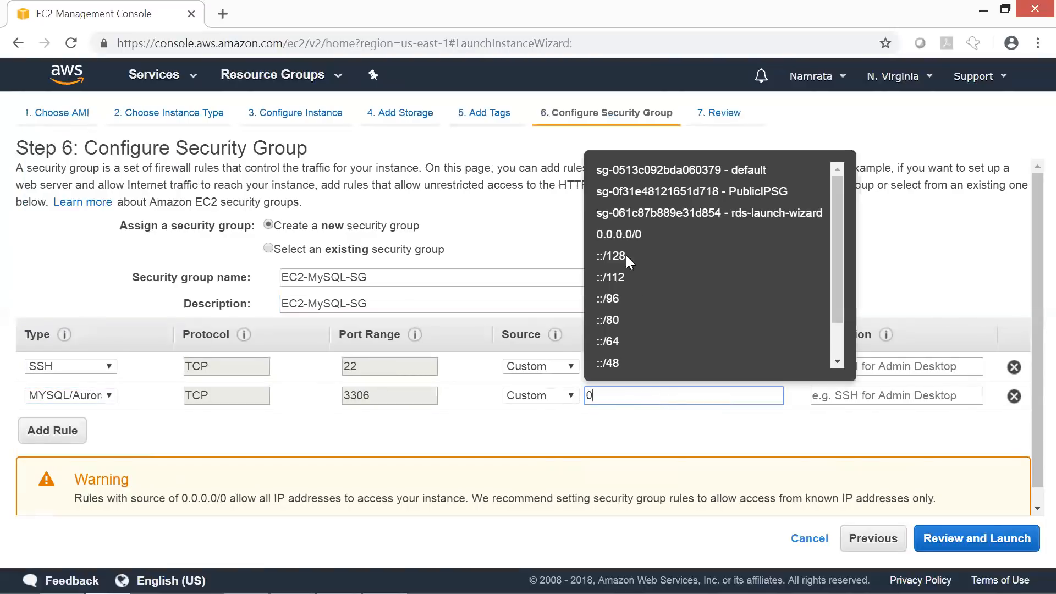
left_click(641, 235)
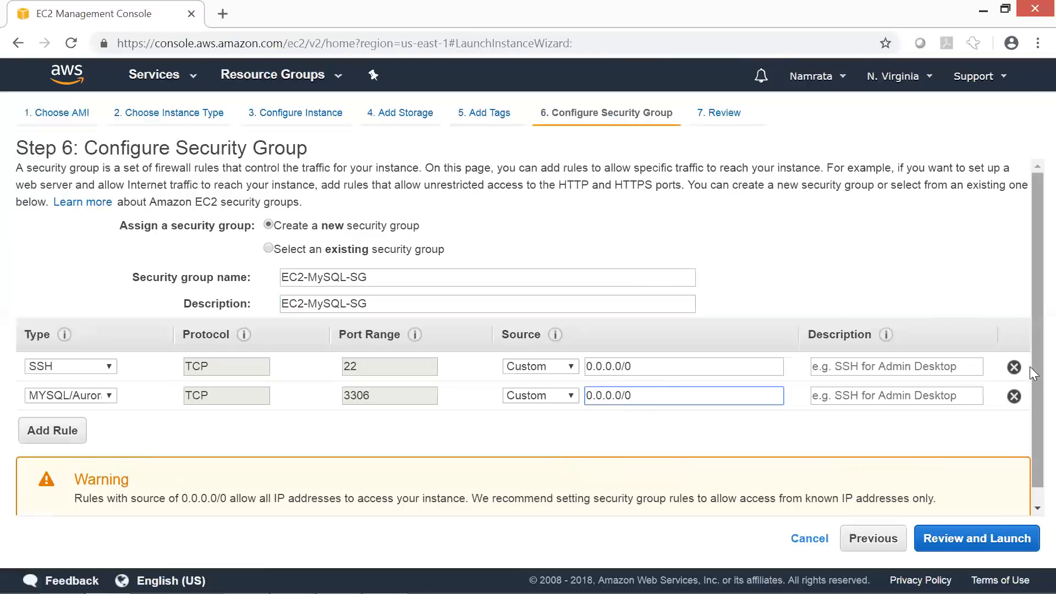
scroll(1029, 366, "down", 1)
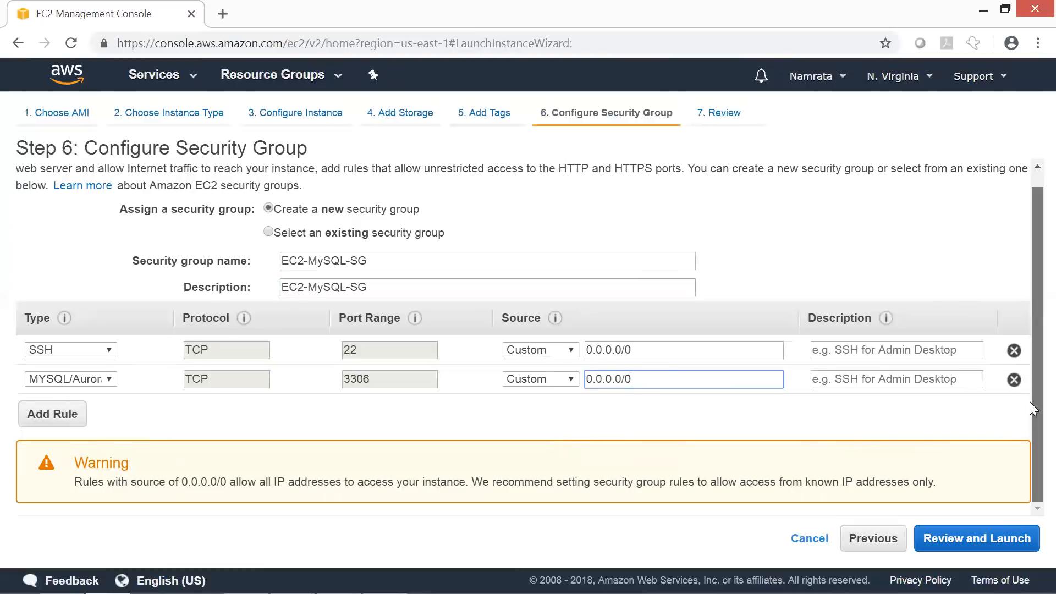
Review and launch the instance with the existing key pair AWSKeyPair, acknowledging access to its private key file.
left_click(996, 539)
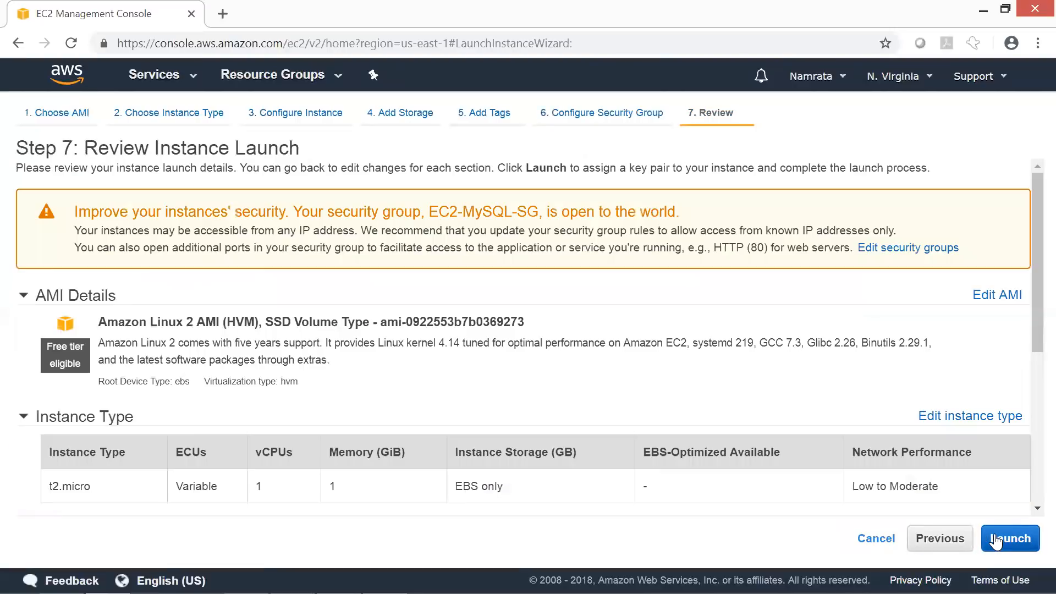
left_click(997, 541)
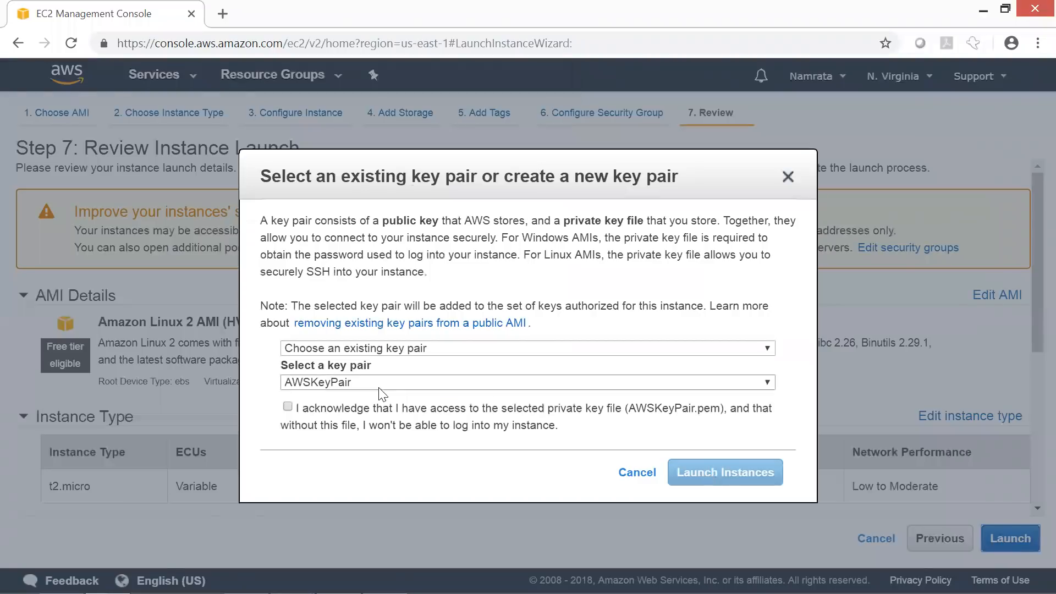
left_click(312, 412)
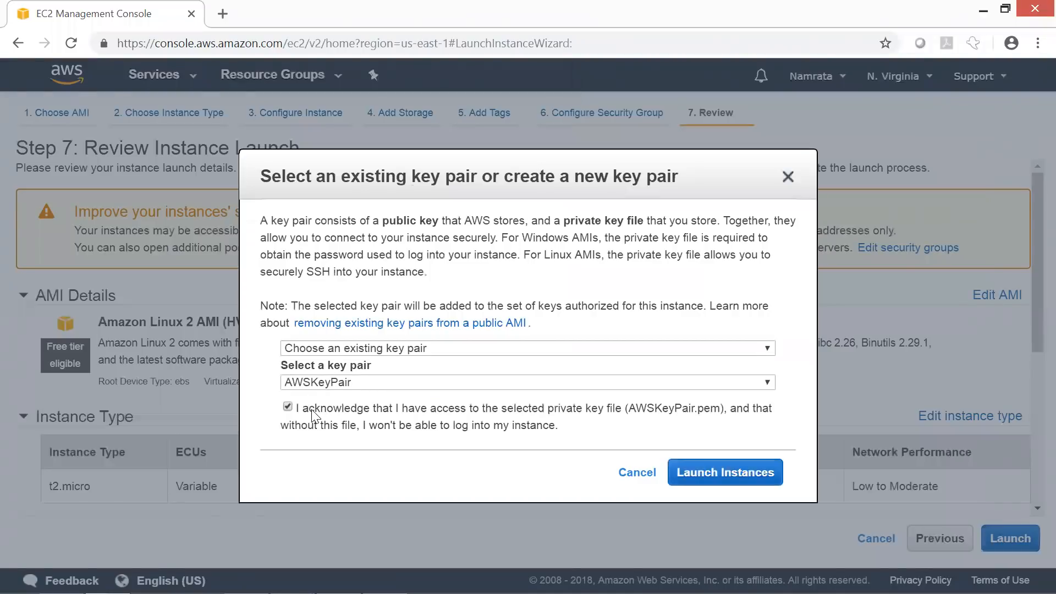
left_click(715, 472)
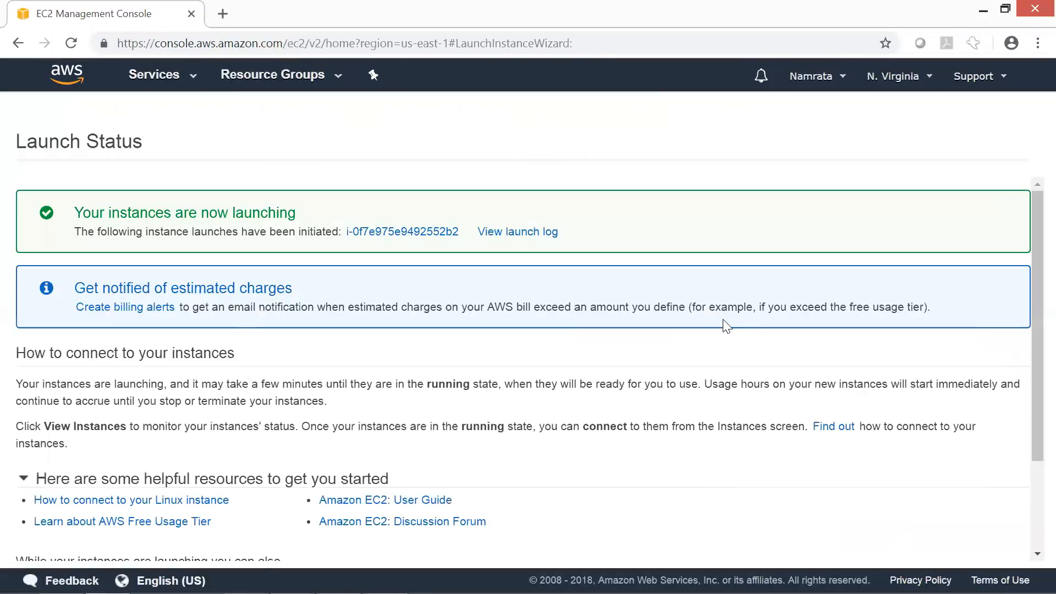
Open the newly launched instance's details and copy its IPv4 public IP.
left_click(399, 231)
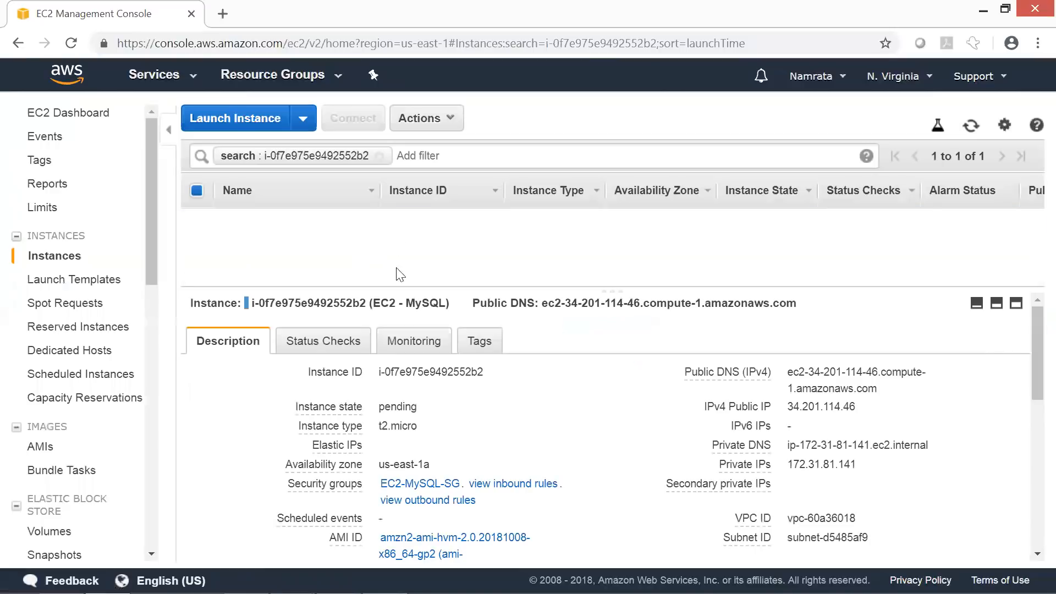
scroll(723, 286, "right", 10)
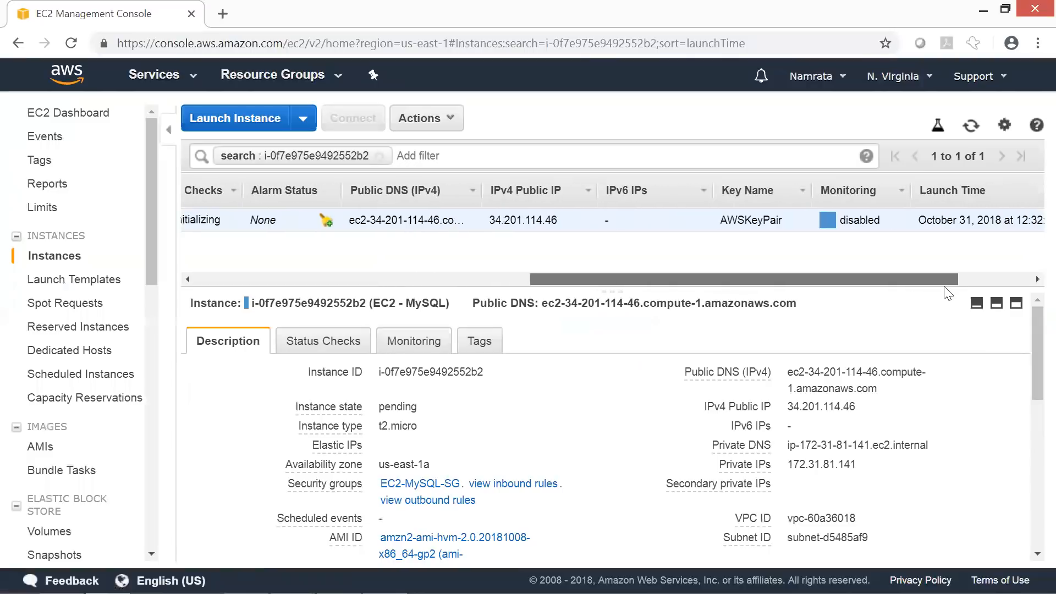
scroll(945, 291, "left", 10)
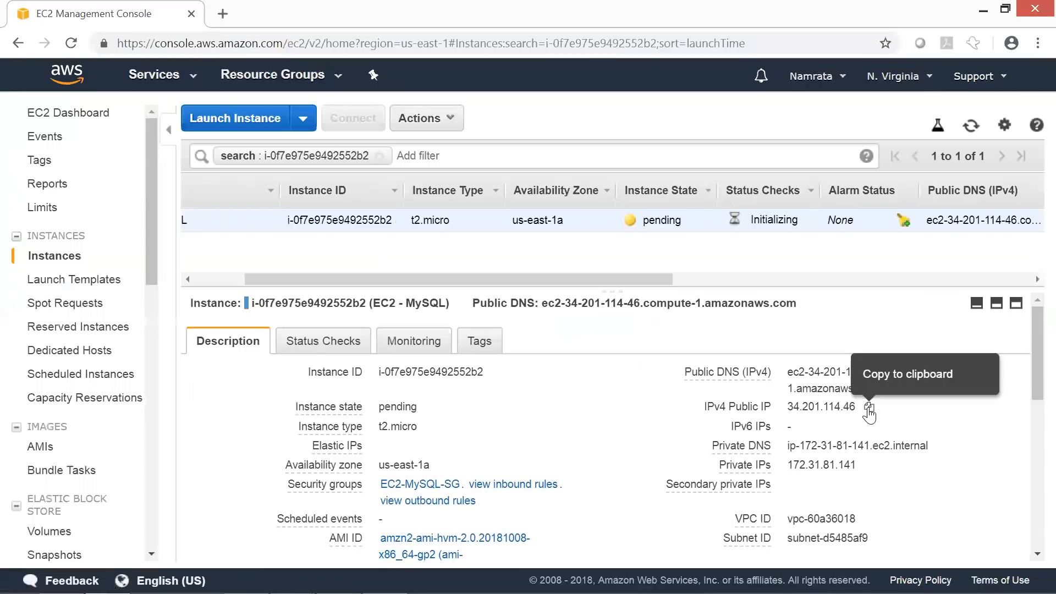
left_click(869, 409)
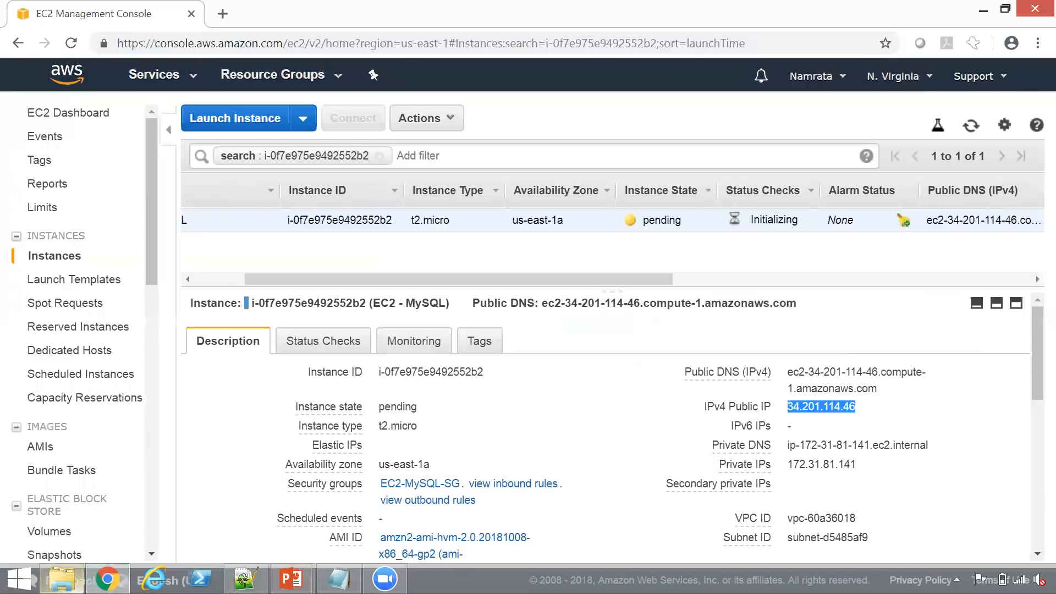
Switch to the AWSKeyPair folder, run putty.exe, and paste the instance's public IP 34.201.114.46 as the host name.
left_click(62, 586)
double_click(117, 157)
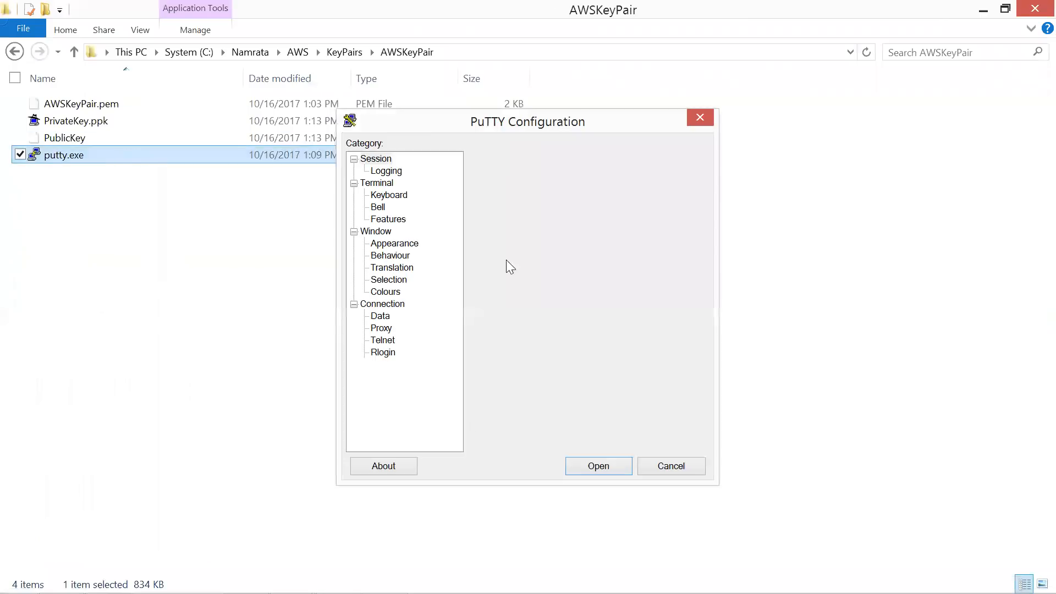
key("ctrl+v")
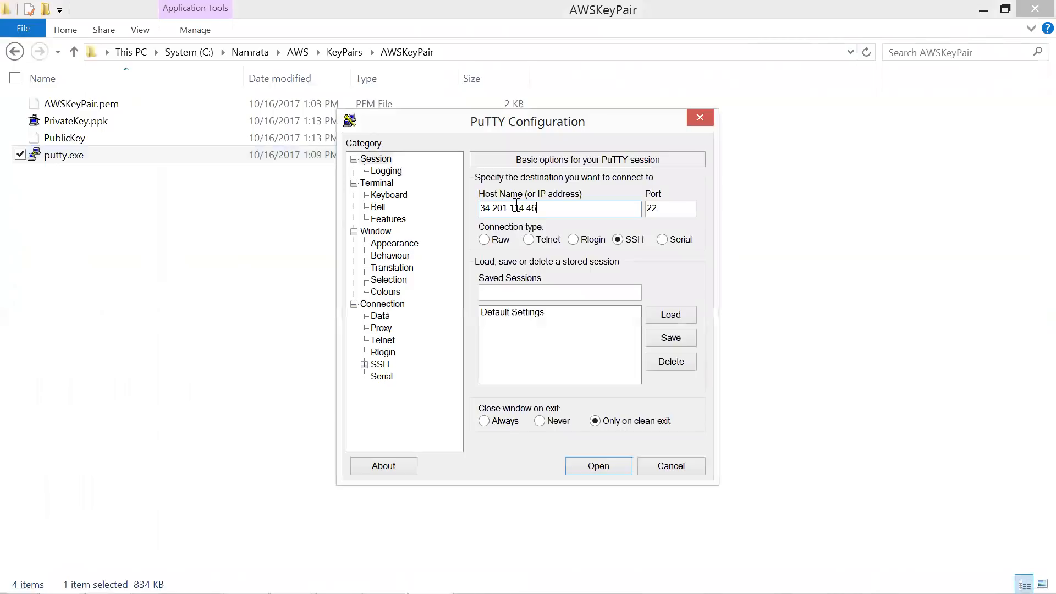
Set the PuTTY terminal font to Courier New, bold, size 16.
left_click(415, 245)
left_click(668, 280)
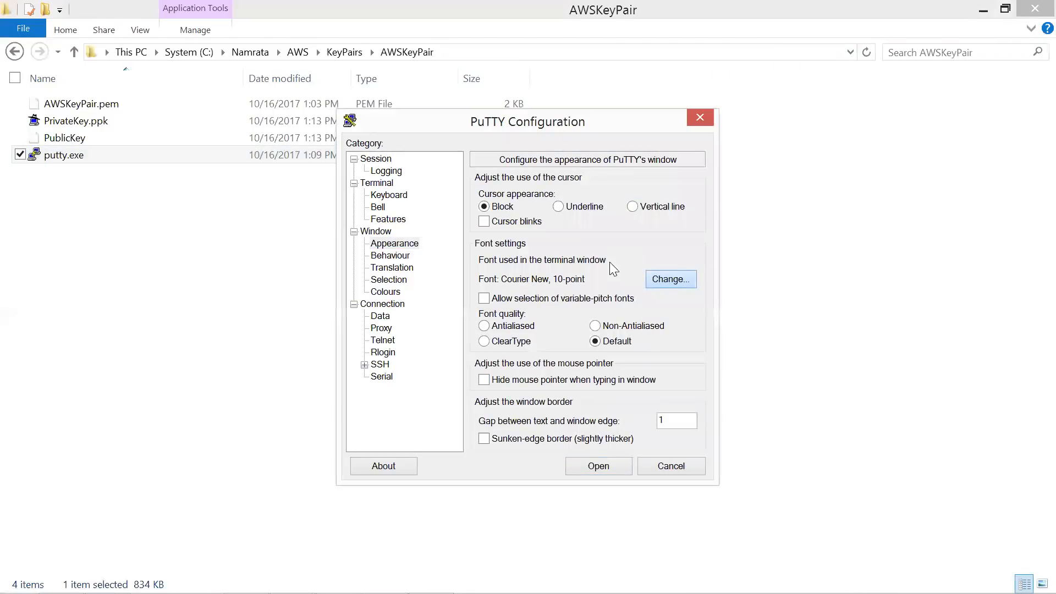
left_click(550, 265)
left_click(648, 292)
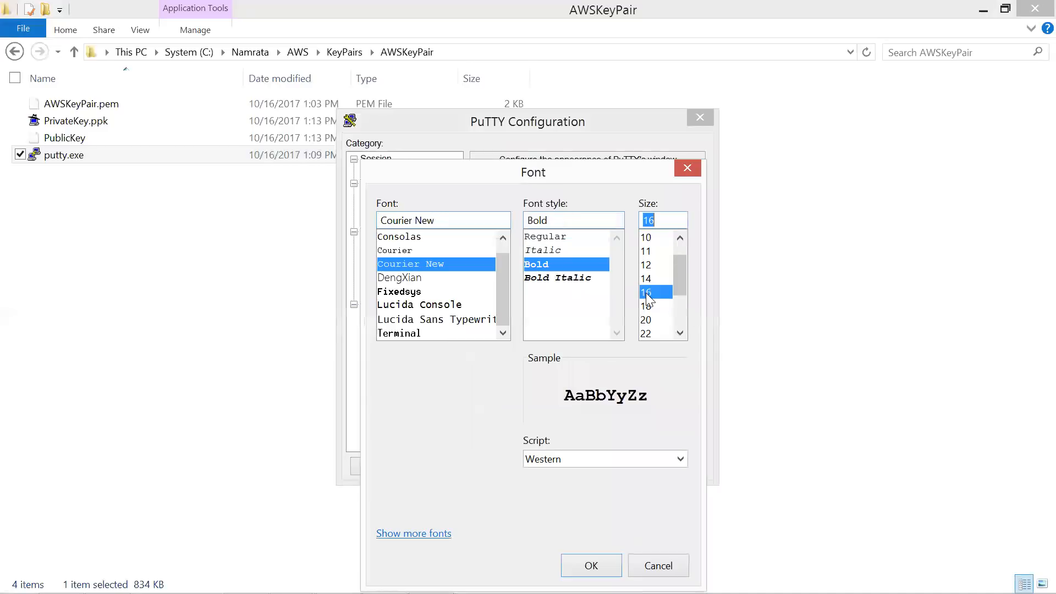
left_click(598, 557)
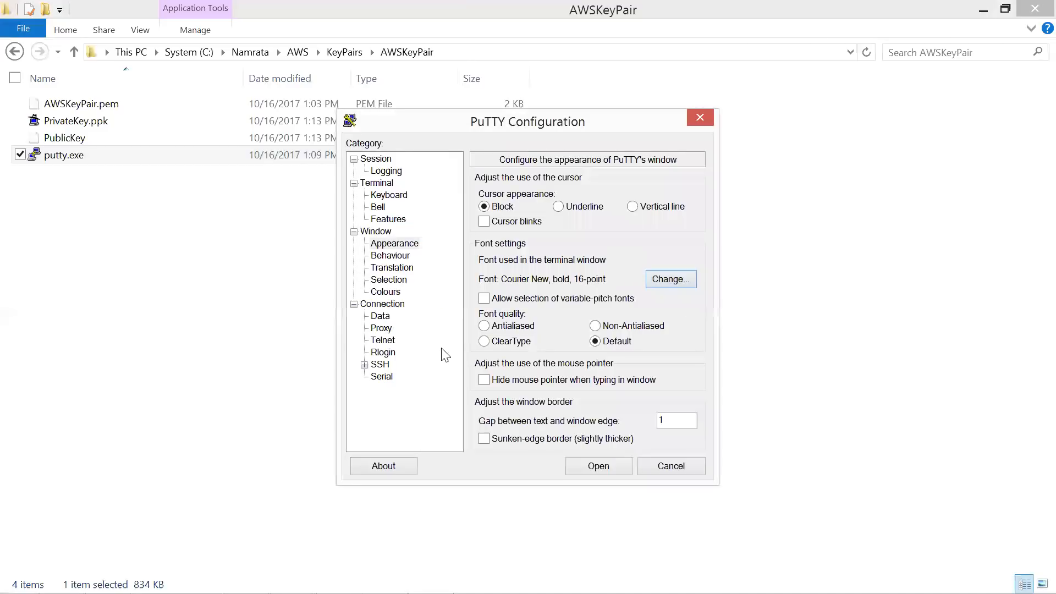
Choose PrivateKey.ppk from the AWSKeyPair folder as the private key file for SSH authentication.
left_click(384, 366)
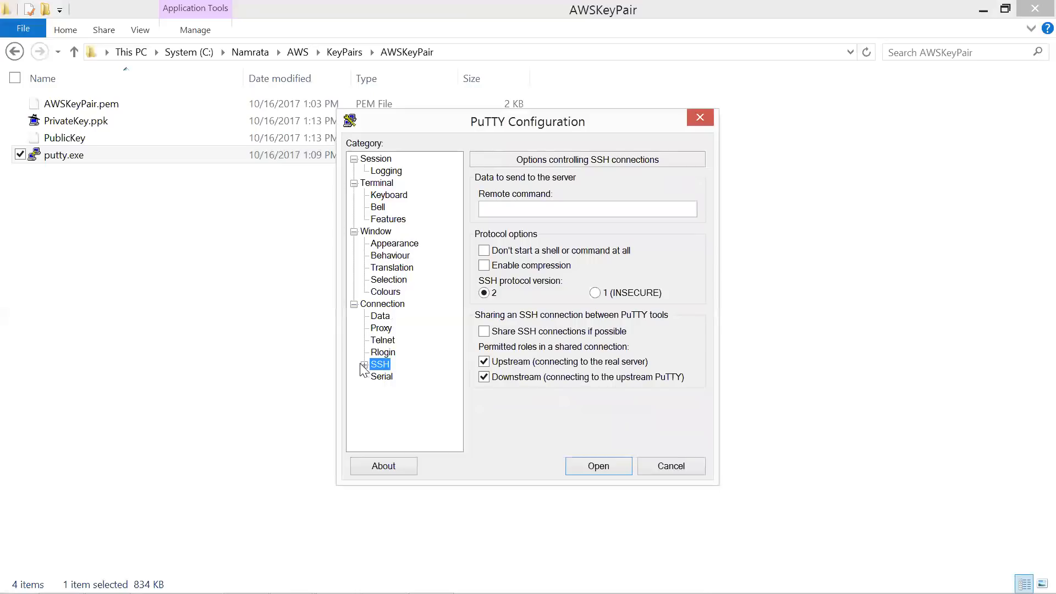
left_click(364, 365)
left_click(389, 376)
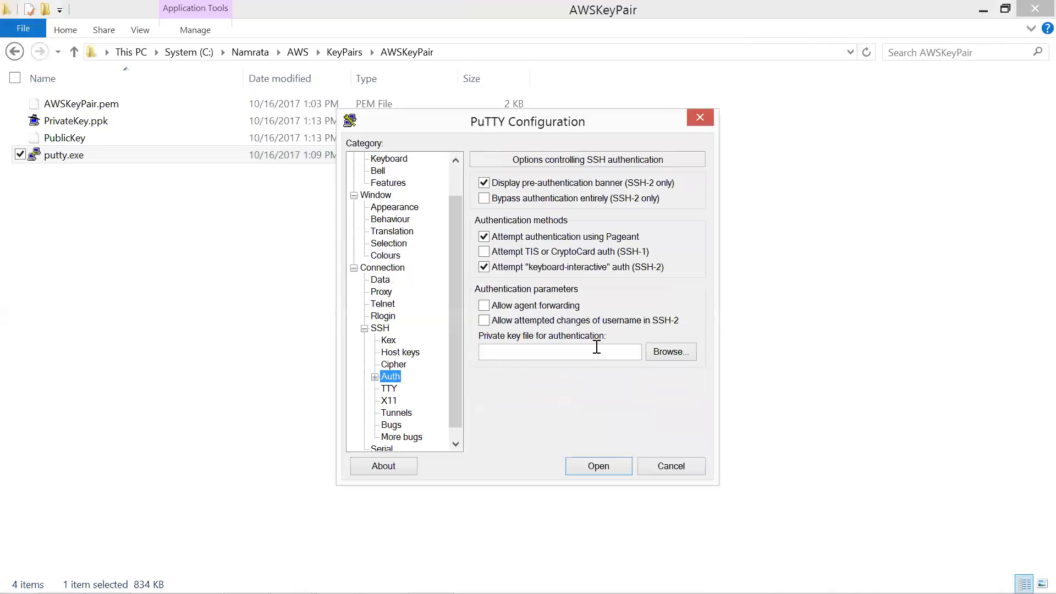
left_click(671, 351)
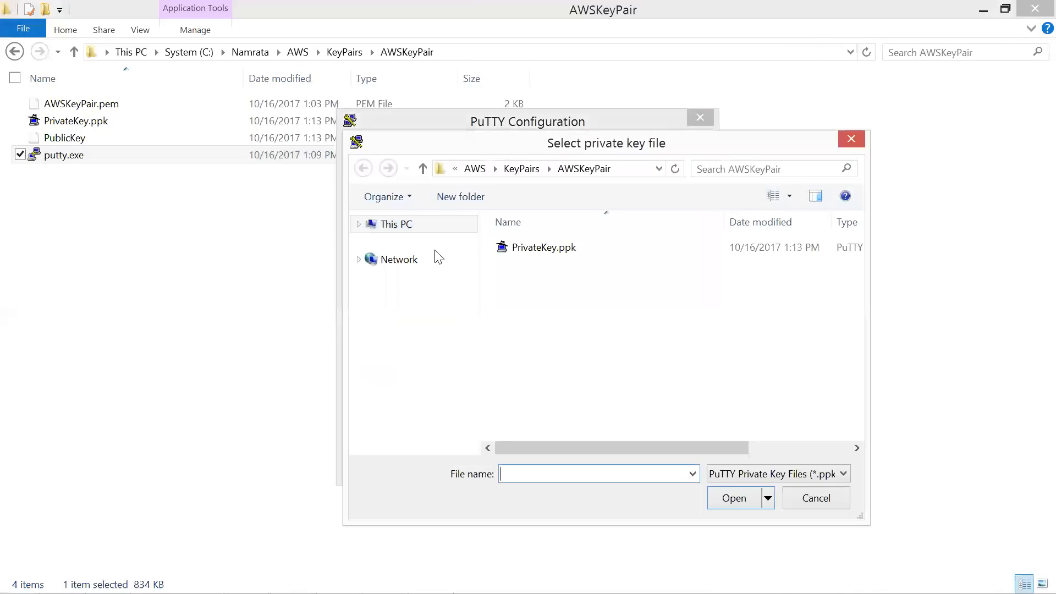
double_click(517, 256)
Open the SSH connection, trust the server's host key, and log in as ec2-user.
left_click(587, 465)
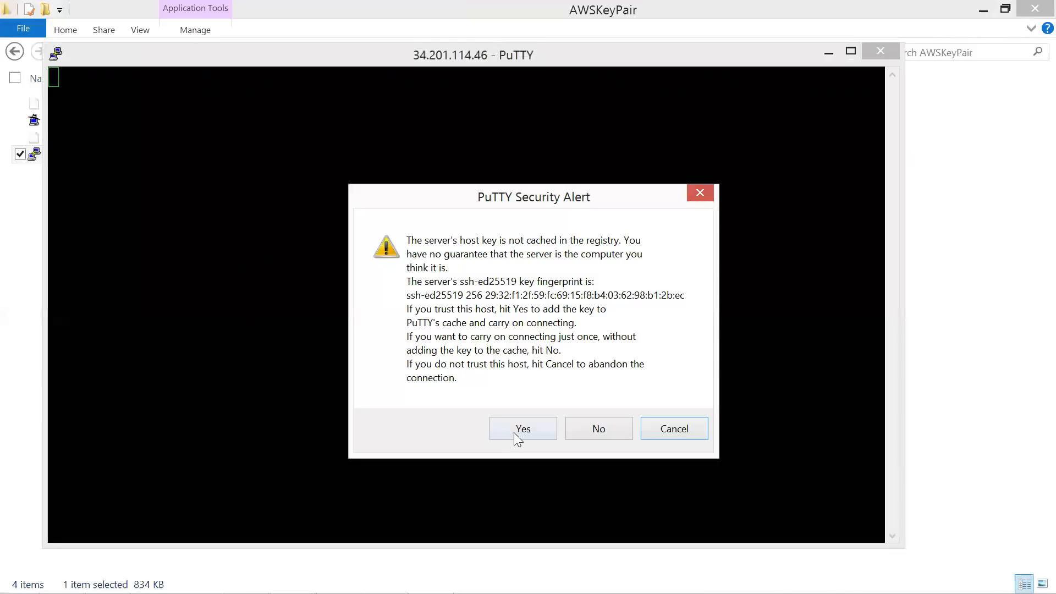
left_click(514, 432)
type("ec2-user")
key("Return")
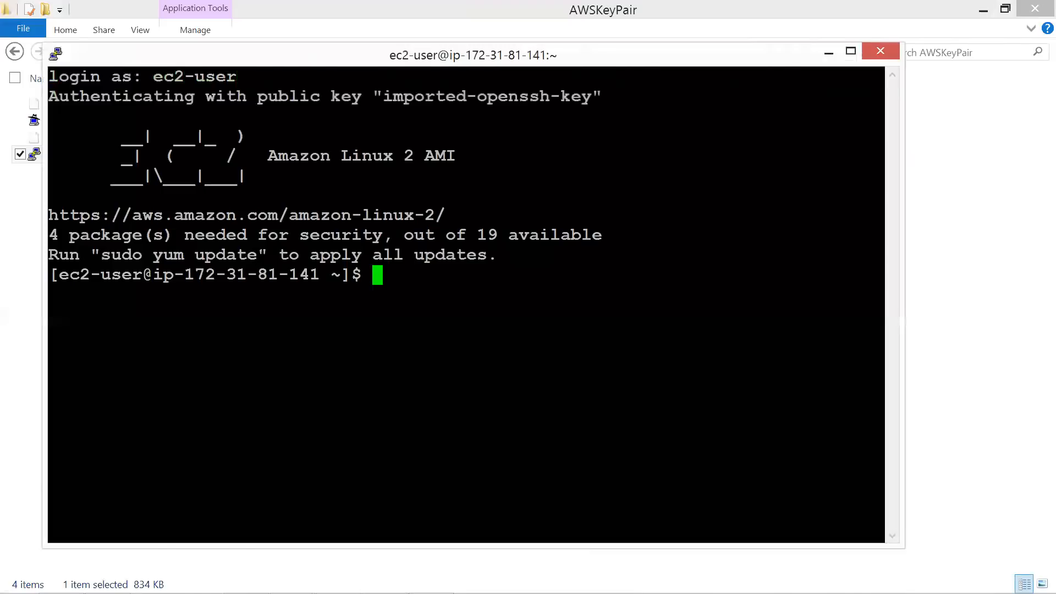
Change to the root user on the EC2 instance with sudo su.
type("sudo ")
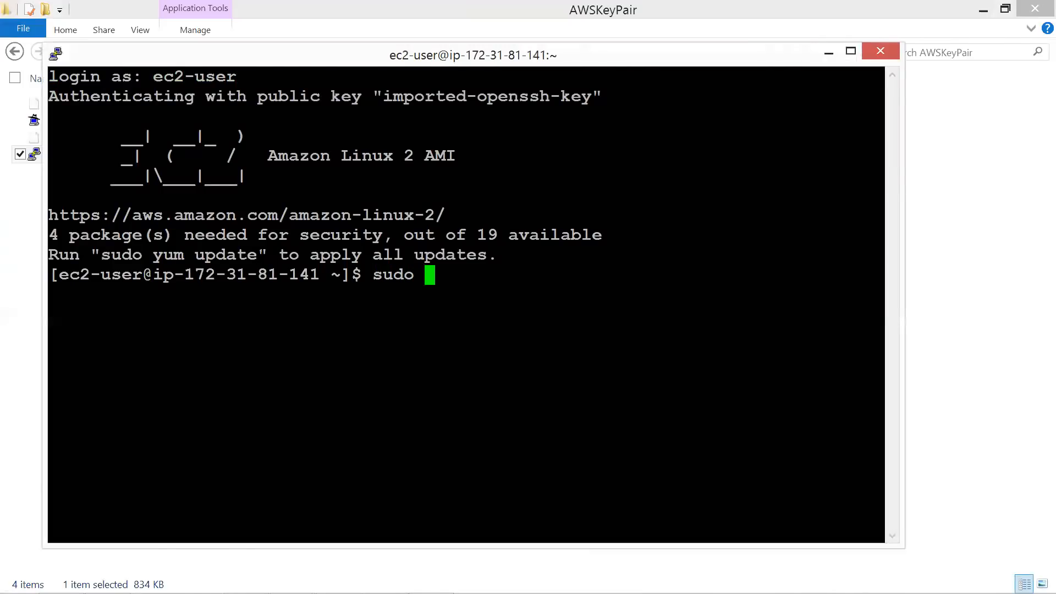
type("su")
key("Return")
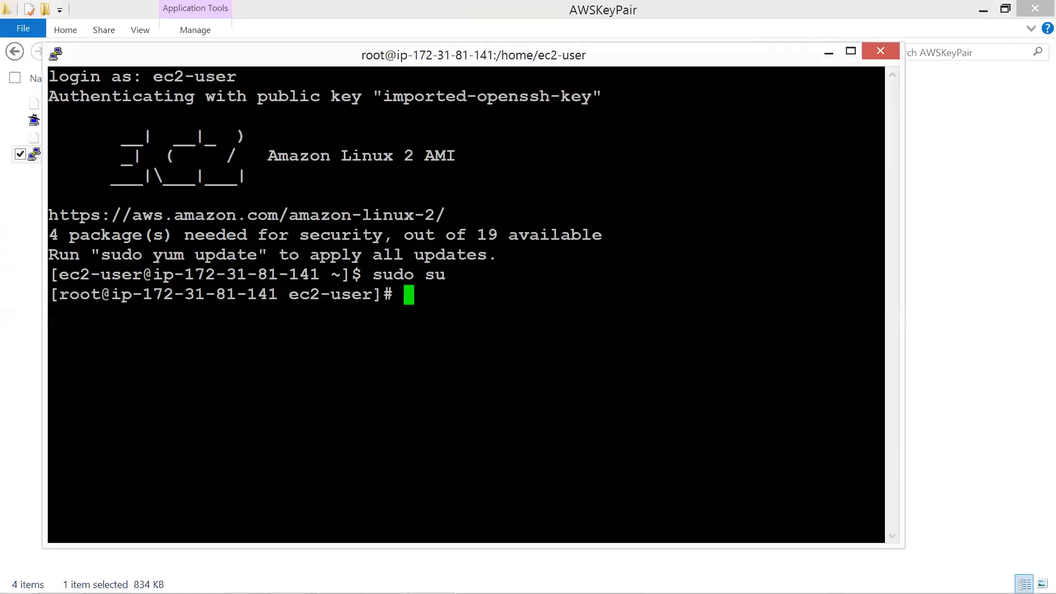
Switch to the PowerPoint slide show and go back to the Steps slide to review the remaining tasks.
key("alt+Tab")
key("alt+Tab")
key("alt+Tab")
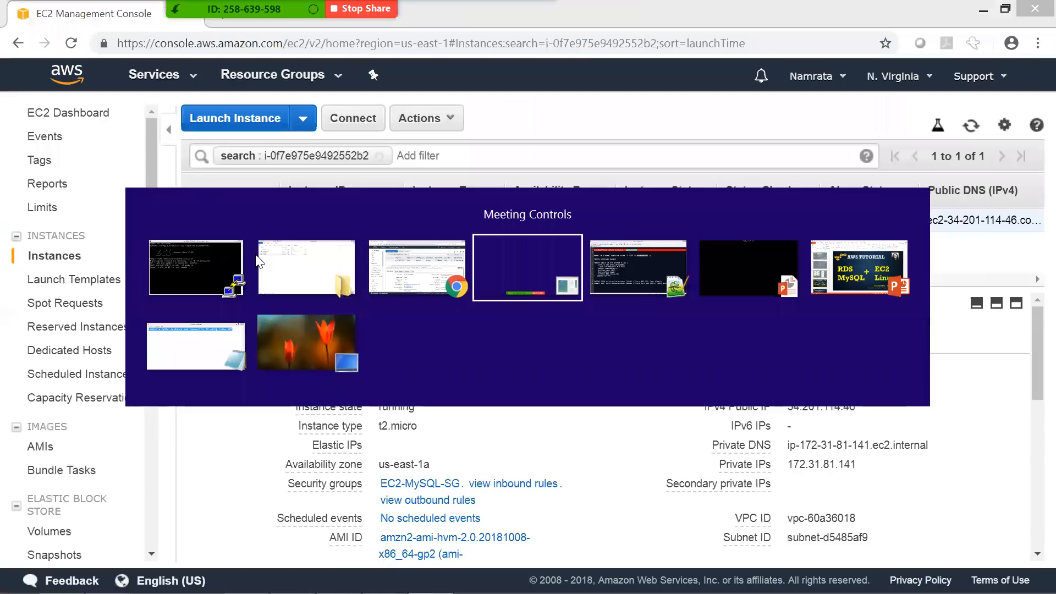
key("alt+Tab")
key("alt+Tab")
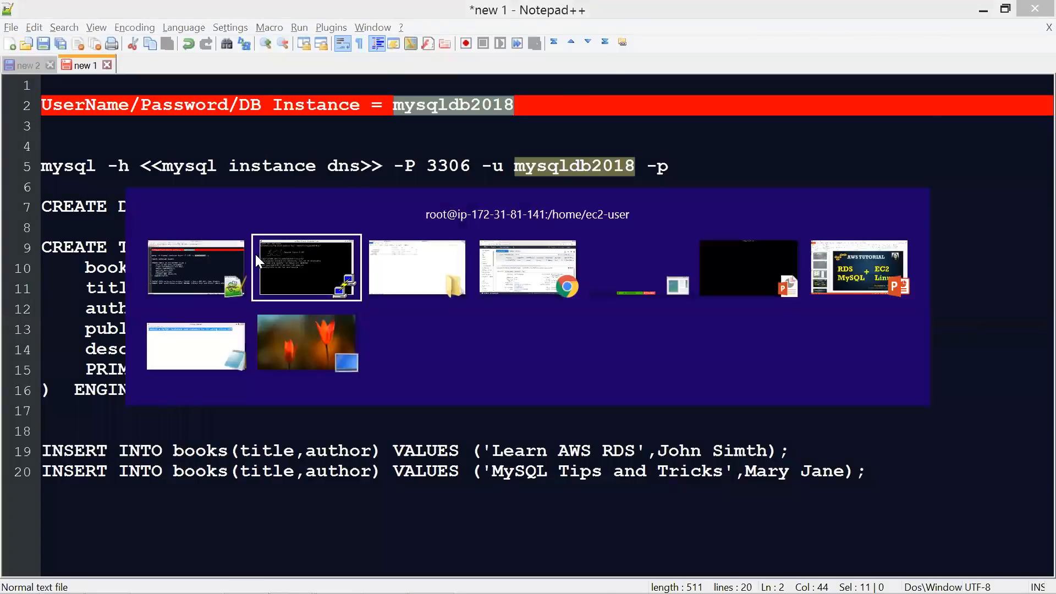
key("alt+Tab")
key("Escape")
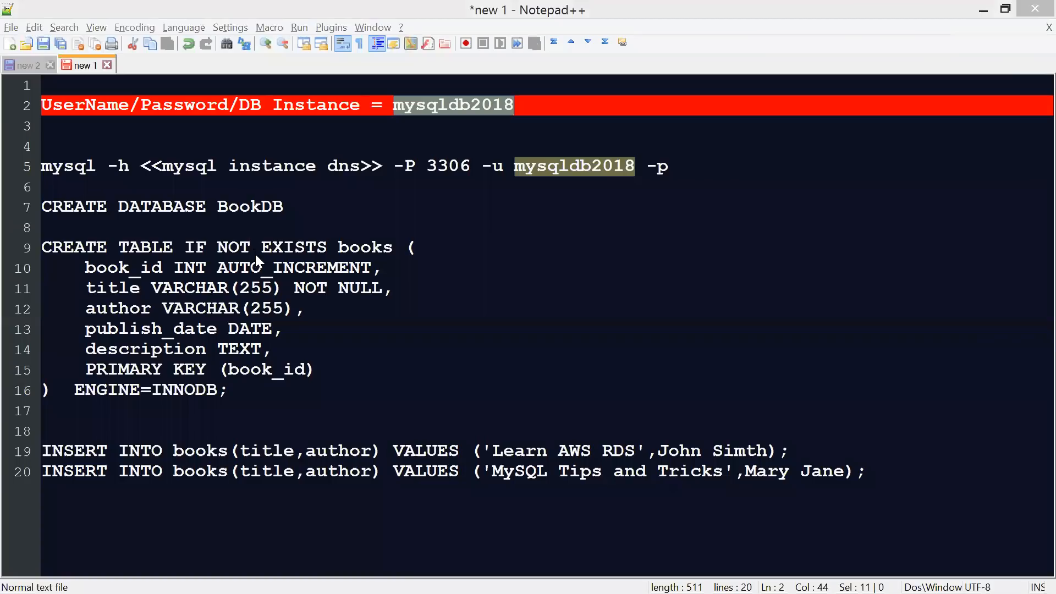
key("alt+Tab")
key("alt+Tab")
key("alt+Tab")
key("alt+Tab")
key("alt+Tab")
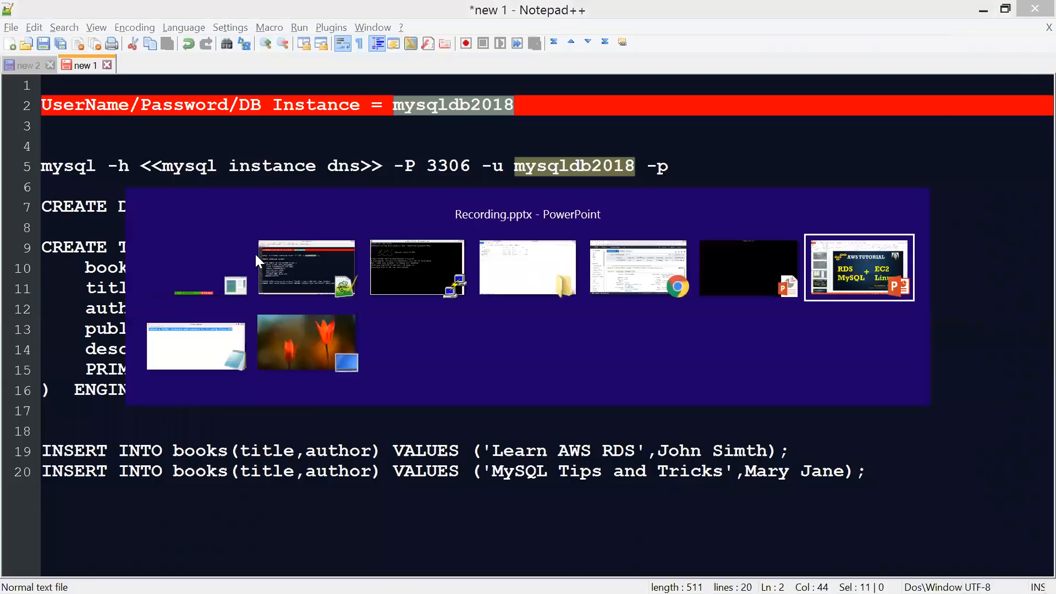
key("alt+Tab")
key("alt+Tab")
key("alt+Tab")
key("alt+Tab")
key("alt+Tab")
key("alt+Tab")
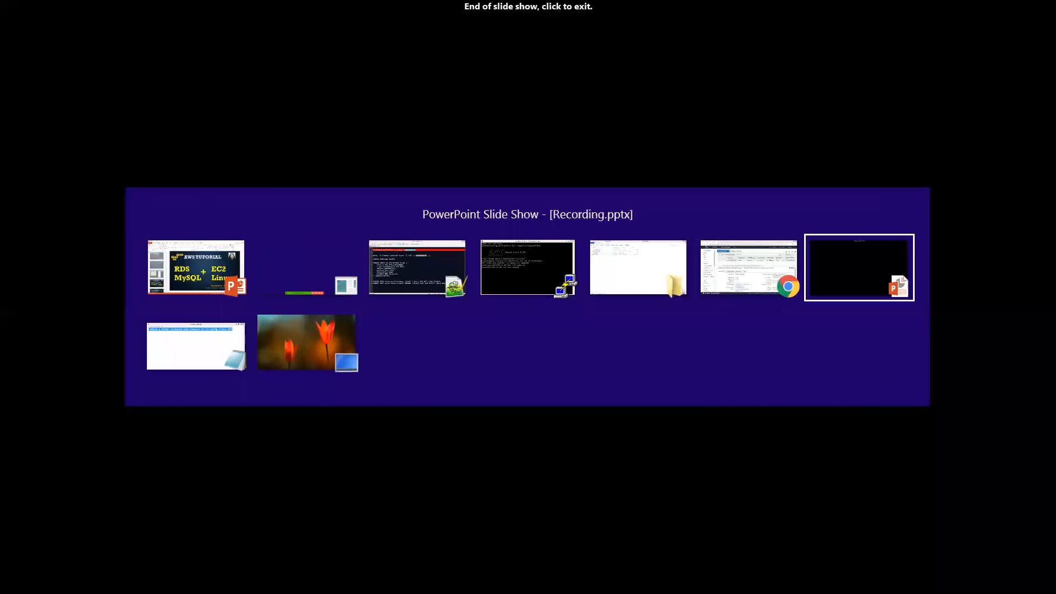
key("Left")
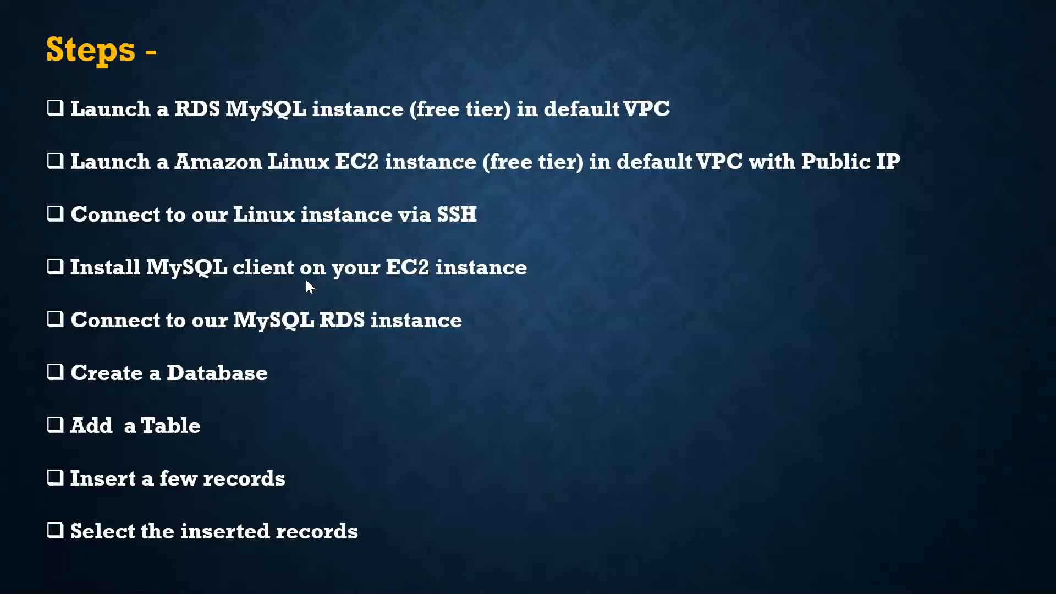
Switch to the PuTTY session and install the MySQL client with yum install mysql, answering y to the confirmation.
key("alt+Tab")
key("alt+Tab")
key("alt+Tab")
key("alt+Tab")
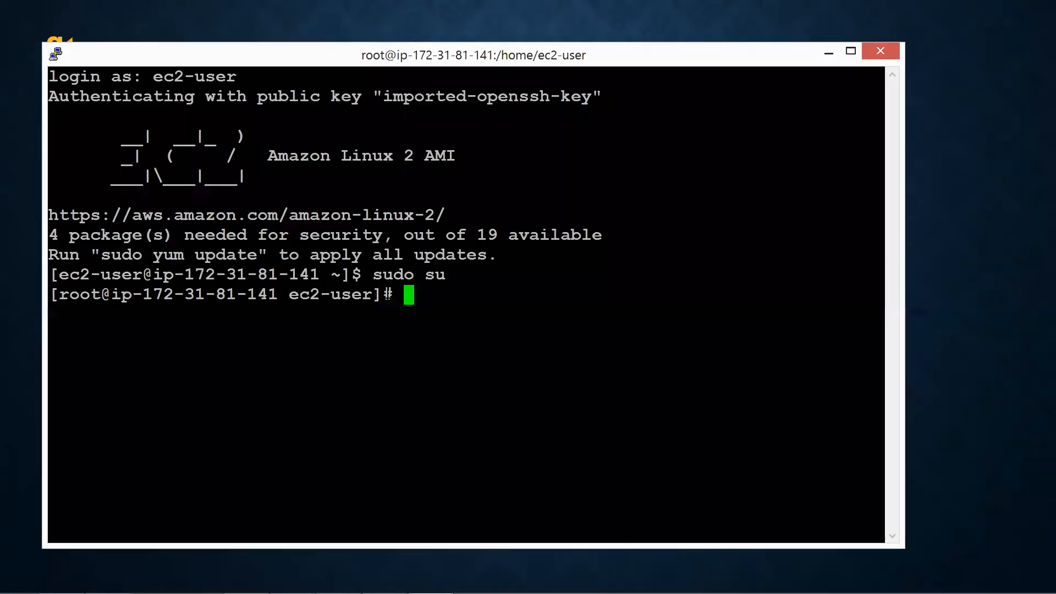
type("yum i")
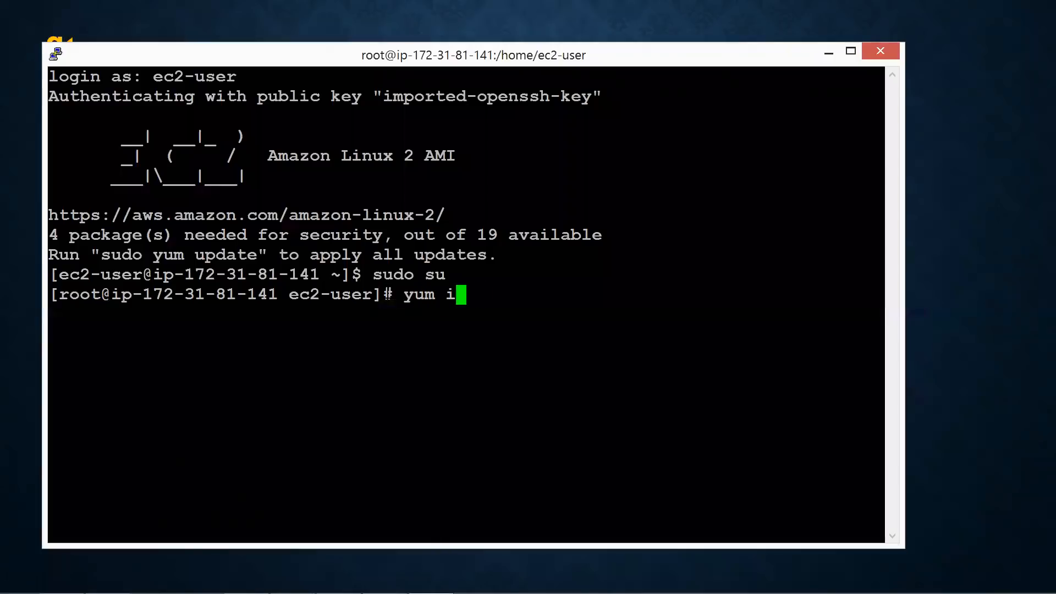
type("nstall mysql")
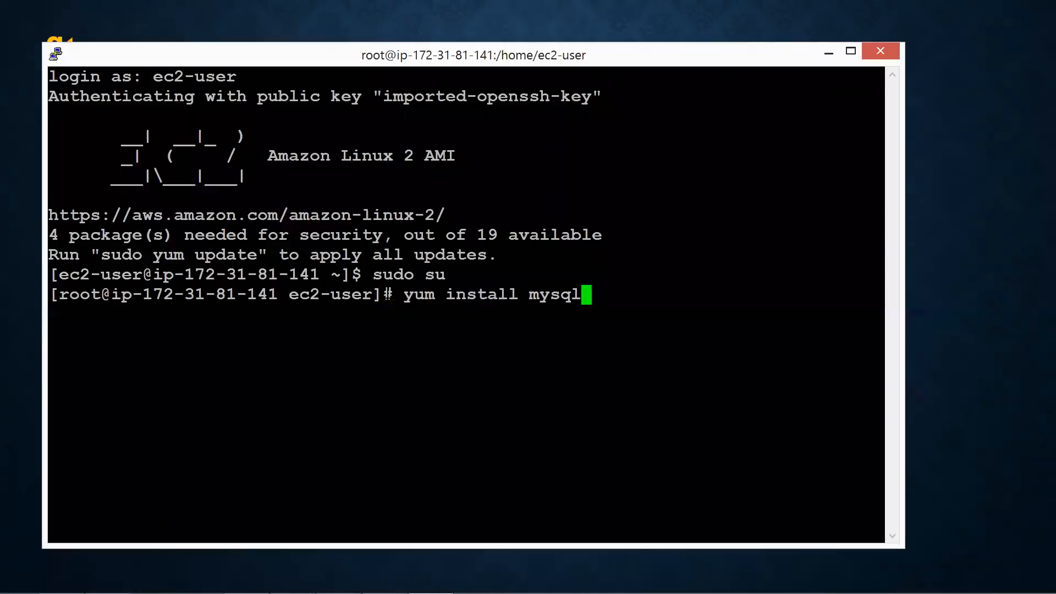
key("Return")
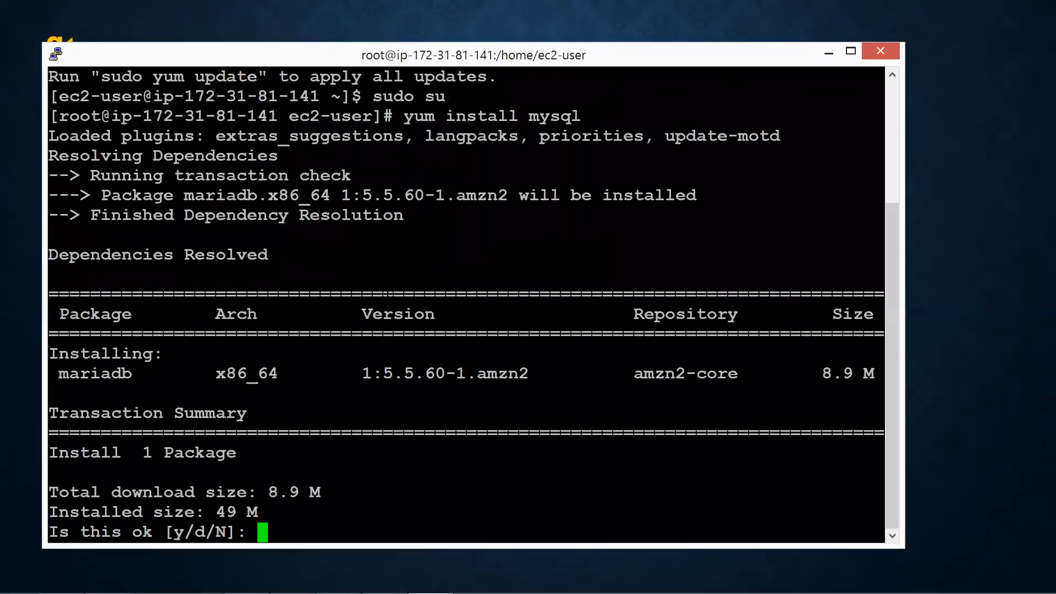
type("y")
key("Return")
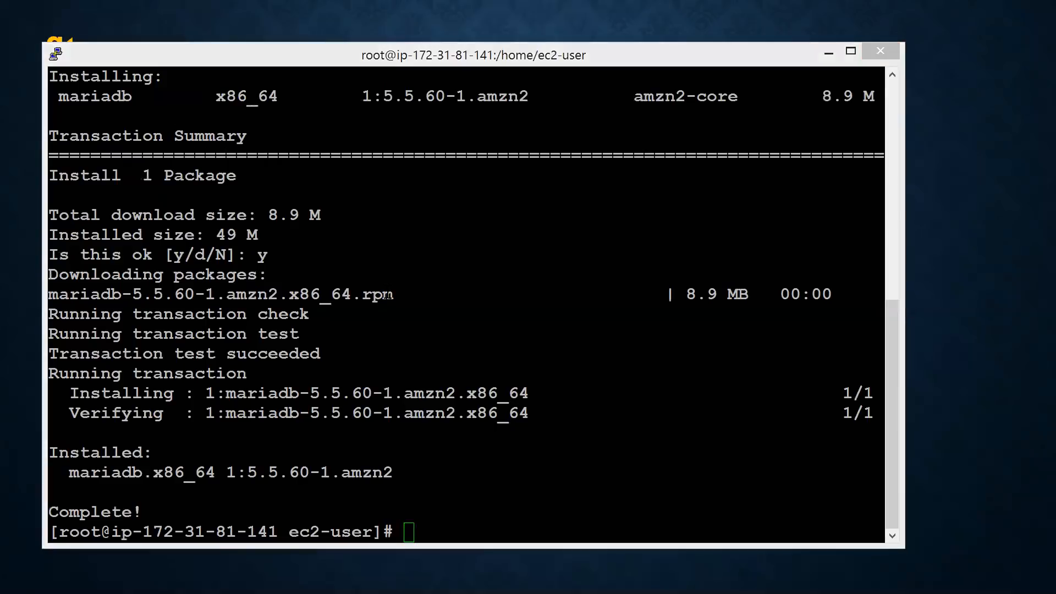
Check the Steps slide in the PowerPoint slide show for the next task.
key("alt+Tab")
key("alt+Tab")
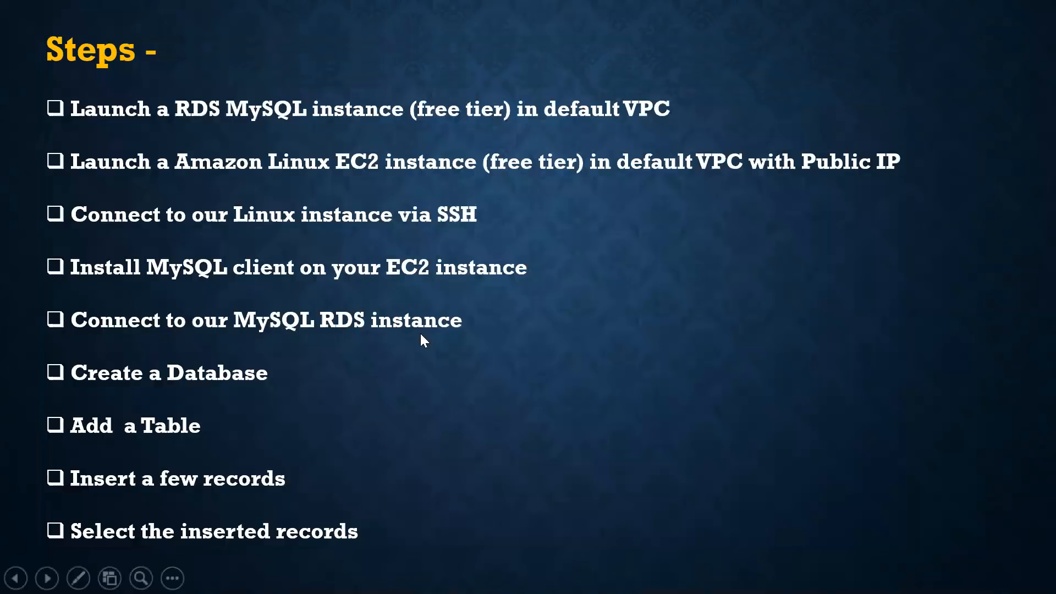
key("alt+Tab")
key("alt+Tab")
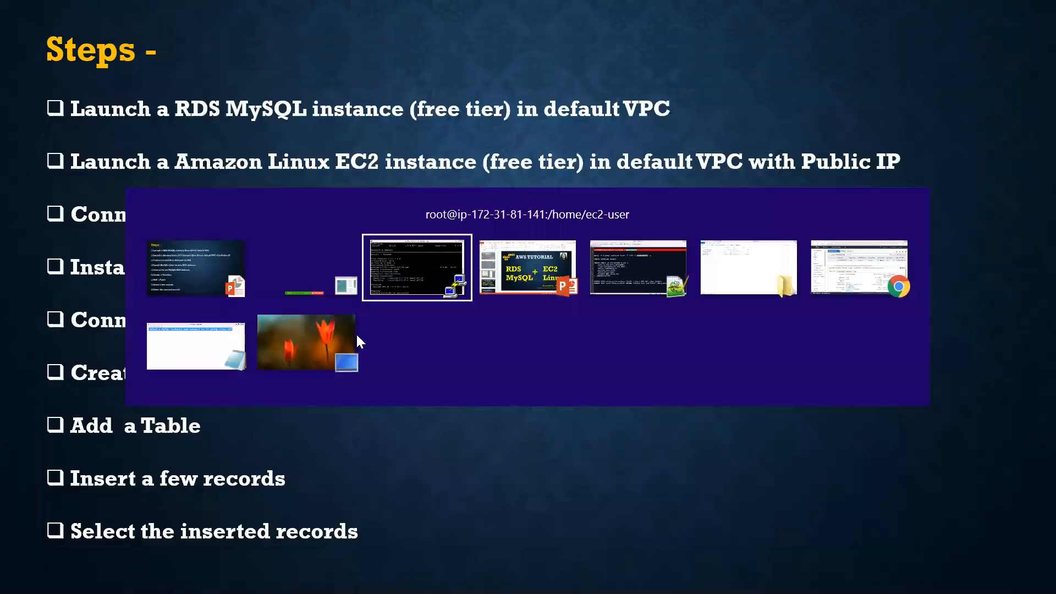
key("alt+Tab")
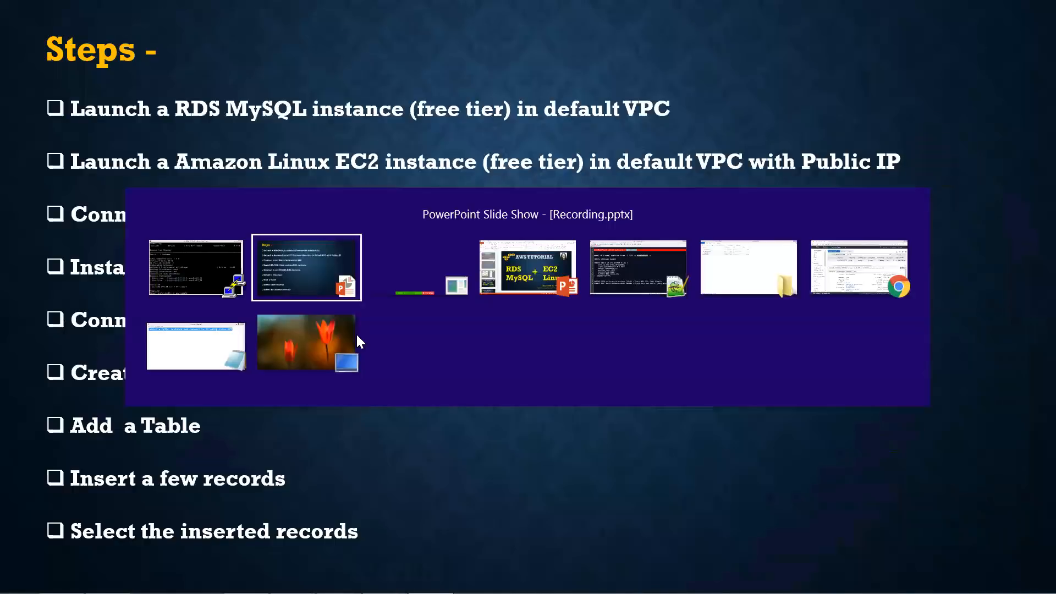
Switch to the AWS console in Chrome and open the list of Amazon RDS DB instances.
key("alt+Tab")
key("alt+Tab")
key("alt+Tab")
key("alt+Tab")
key("alt+Tab")
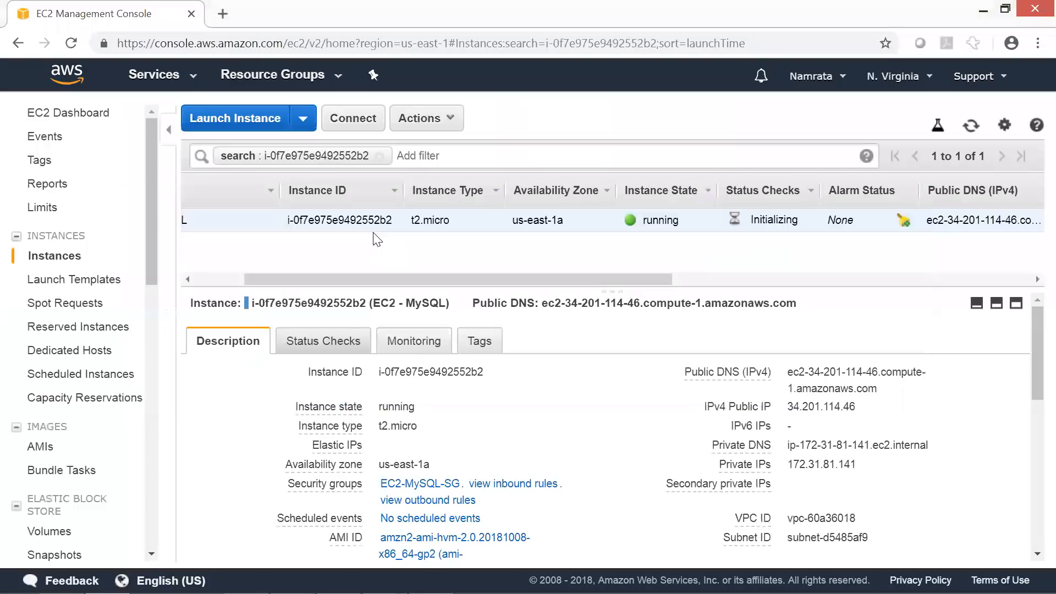
left_click(194, 77)
left_click(55, 181)
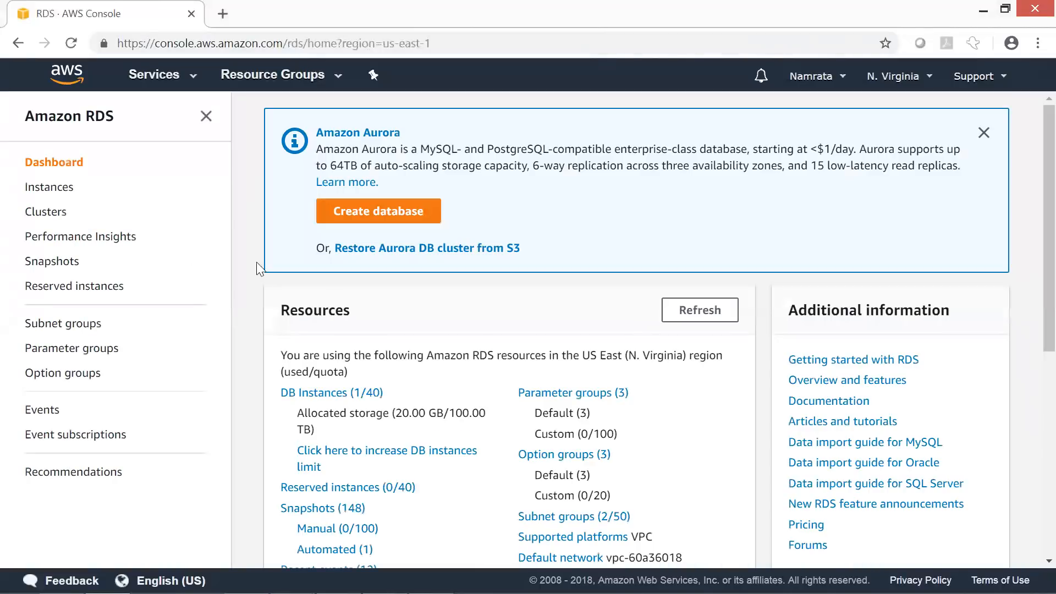
left_click(329, 399)
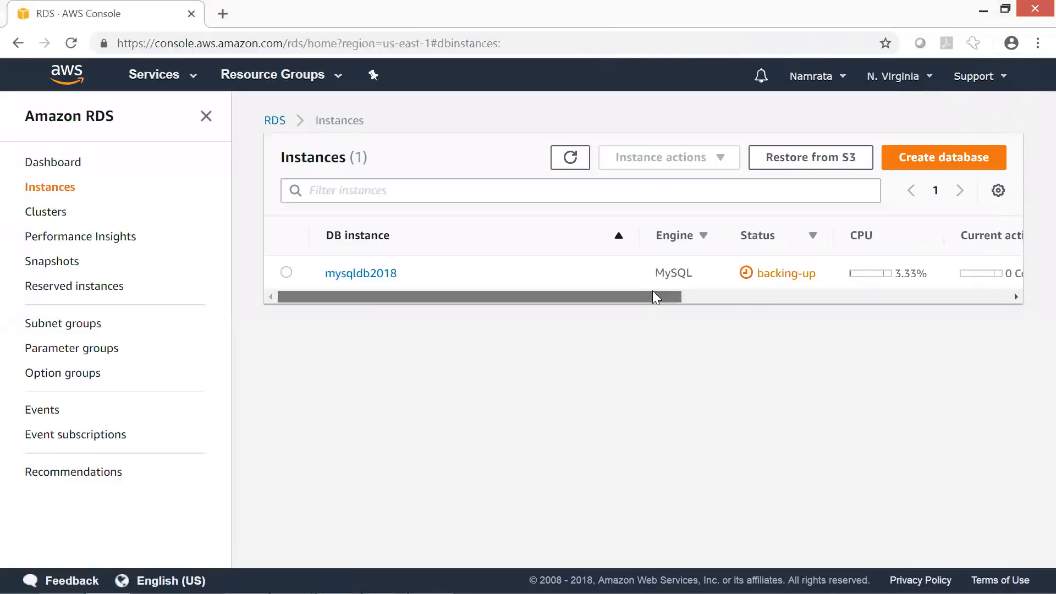
Open the MySQL DB instance's details and copy its endpoint from the Connect section.
left_click_drag(744, 299, 471, 290)
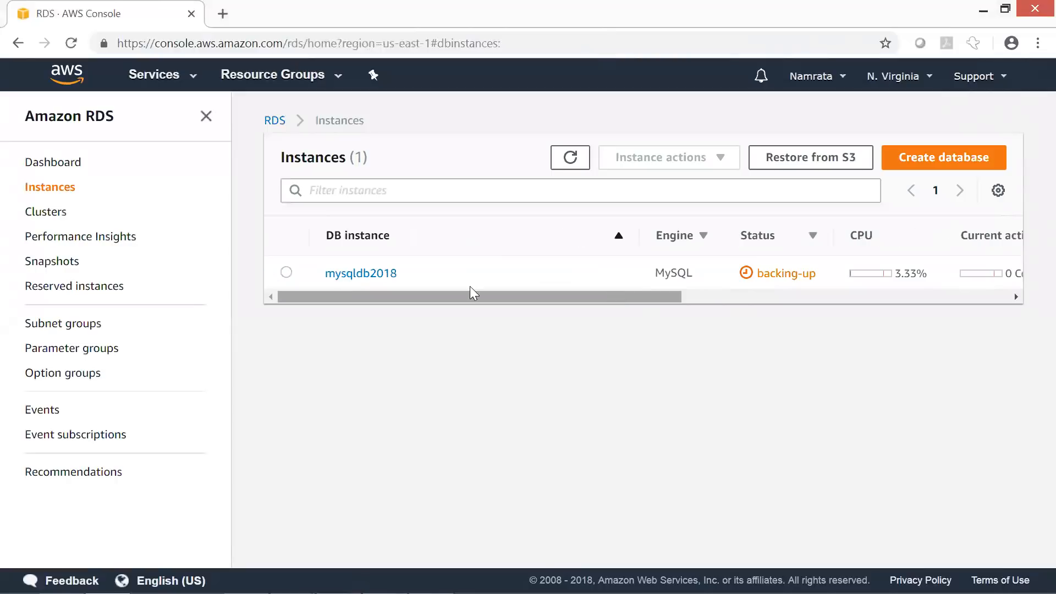
left_click(352, 273)
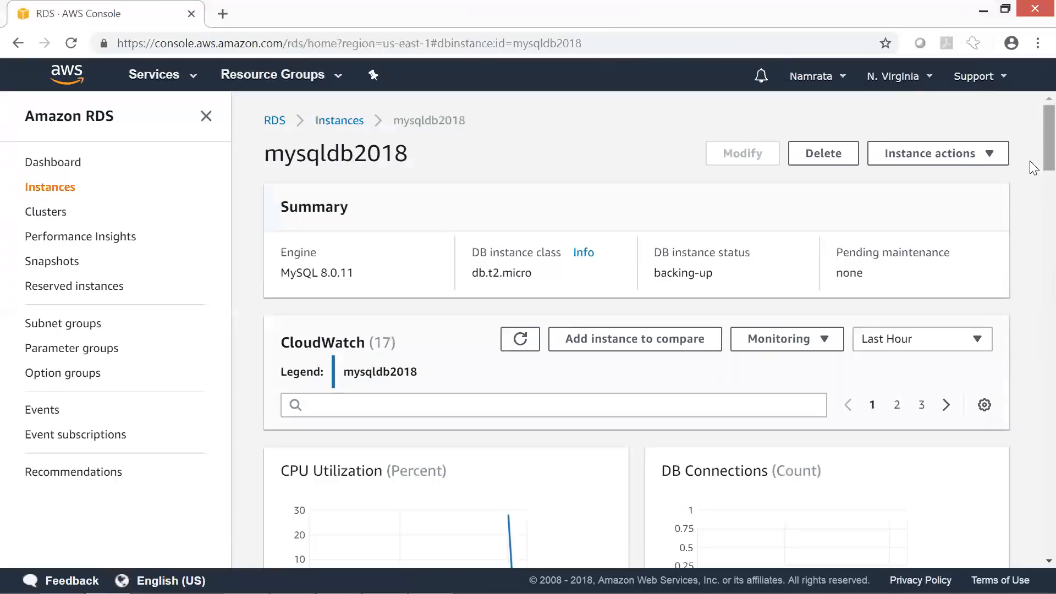
scroll(1033, 217, "down", 5)
scroll(1034, 256, "down", 4)
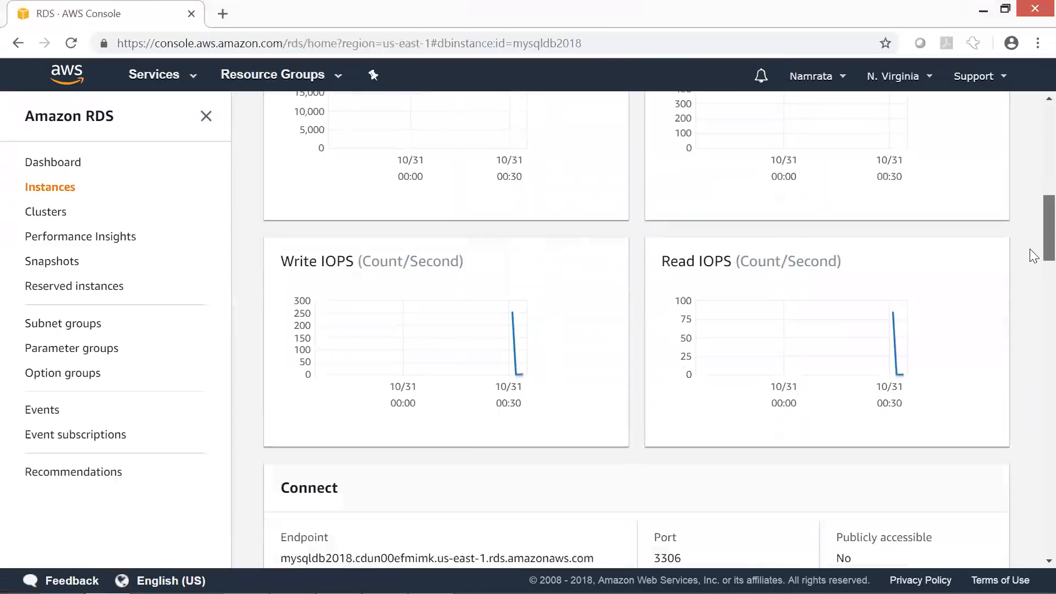
scroll(1033, 286, "down", 3)
left_click_drag(1029, 280, 1030, 281)
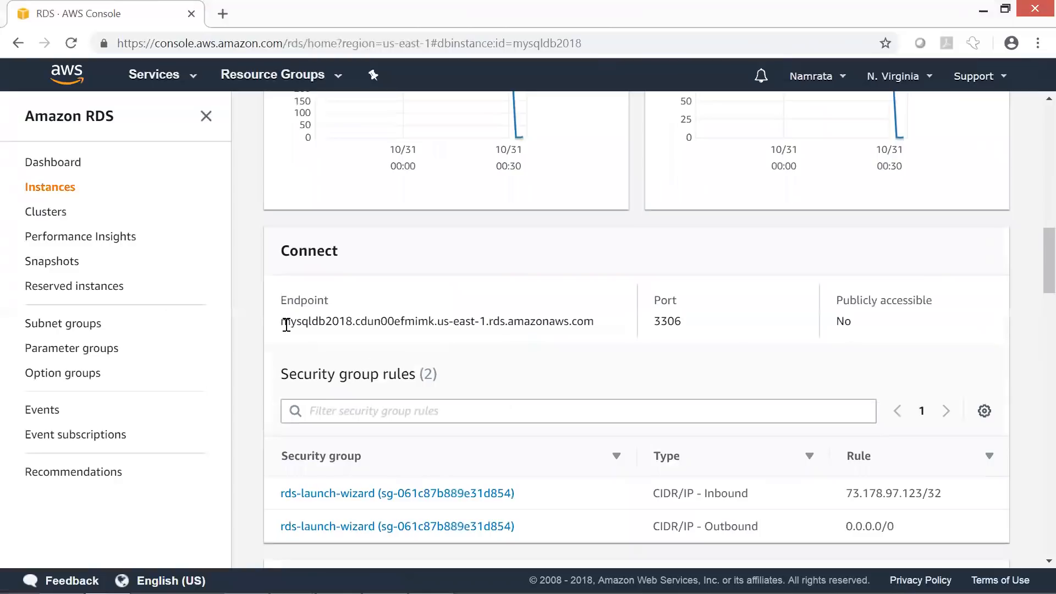
left_click_drag(281, 322, 605, 314)
key("ctrl+c")
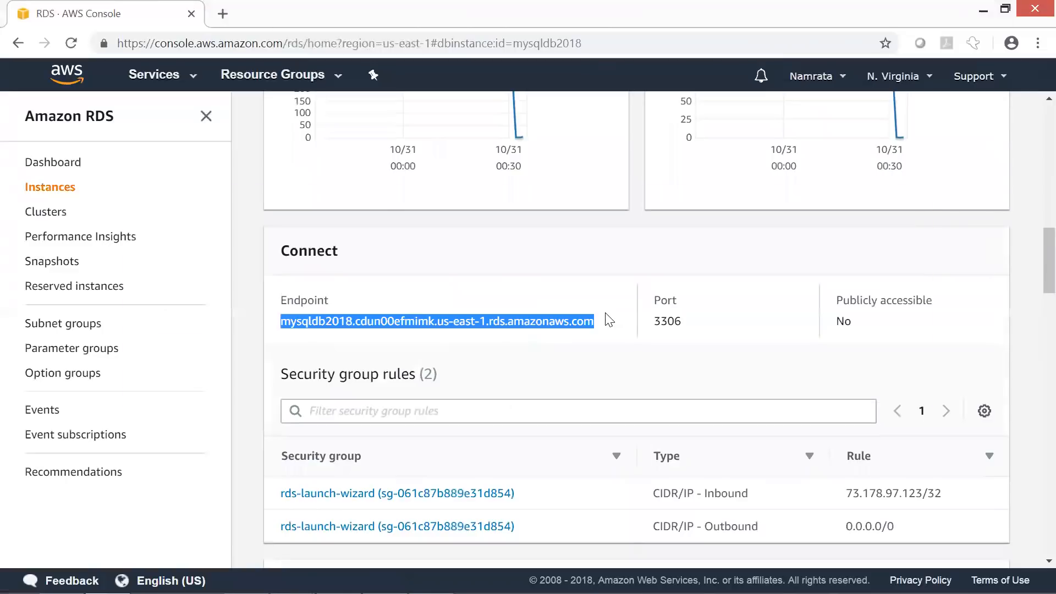
Switch to the Notepad++ notes and replace the <<mysql instance dns>> placeholder in the mysql command with the copied endpoint.
key("alt+Tab")
key("alt+Tab")
key("alt+Tab")
key("alt+Tab")
key("alt+Tab")
key("alt+Tab")
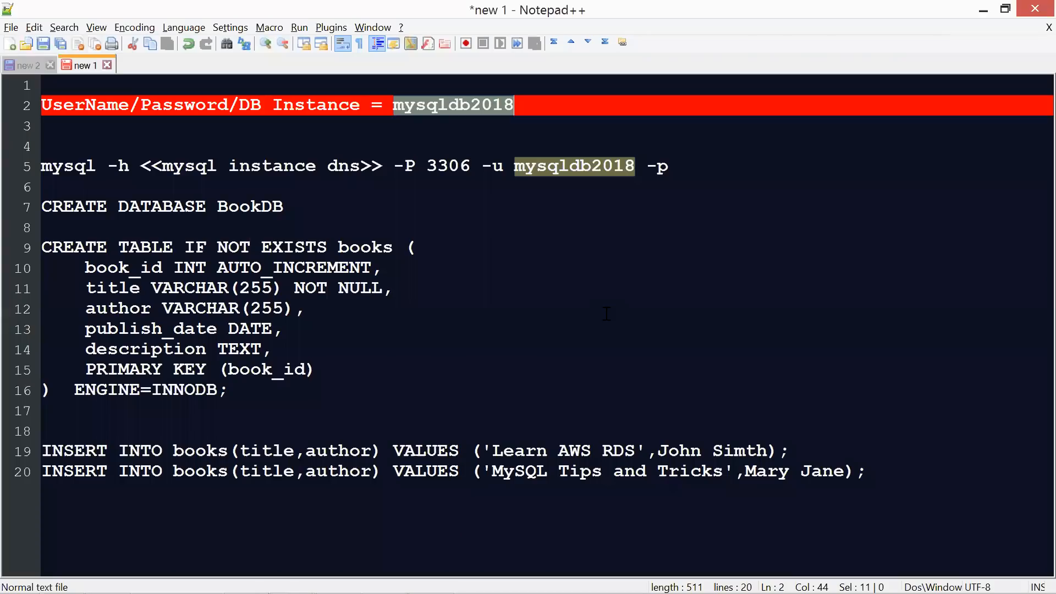
left_click(418, 268)
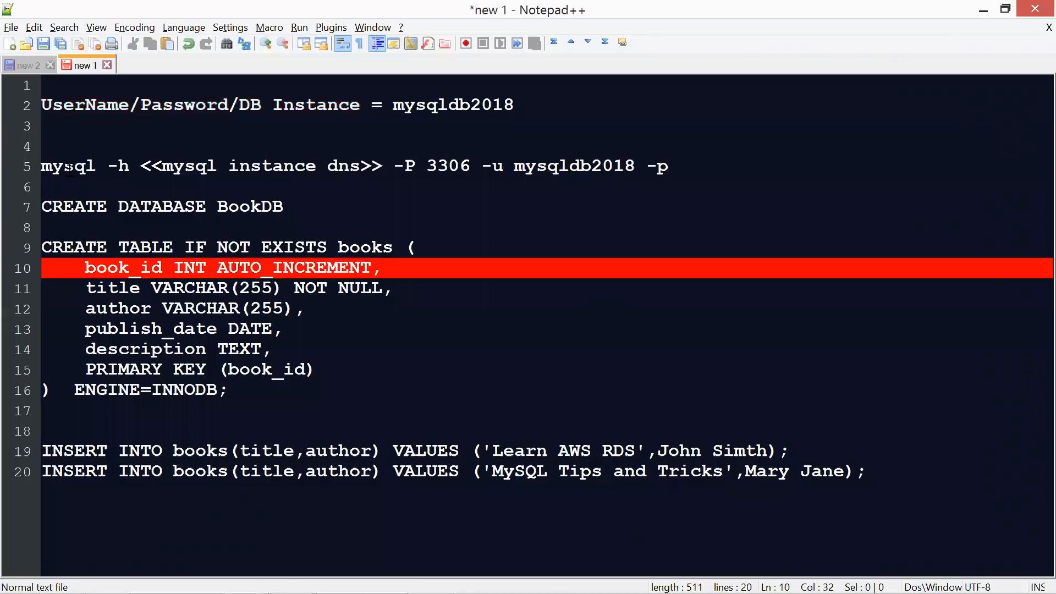
left_click(50, 166)
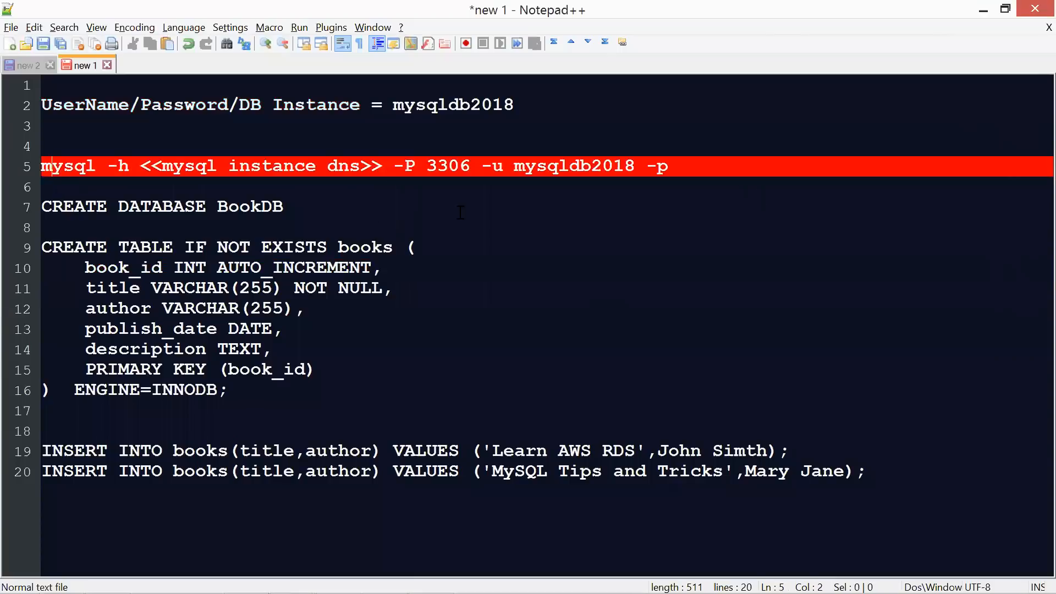
left_click(144, 165)
left_click(382, 165, "shift")
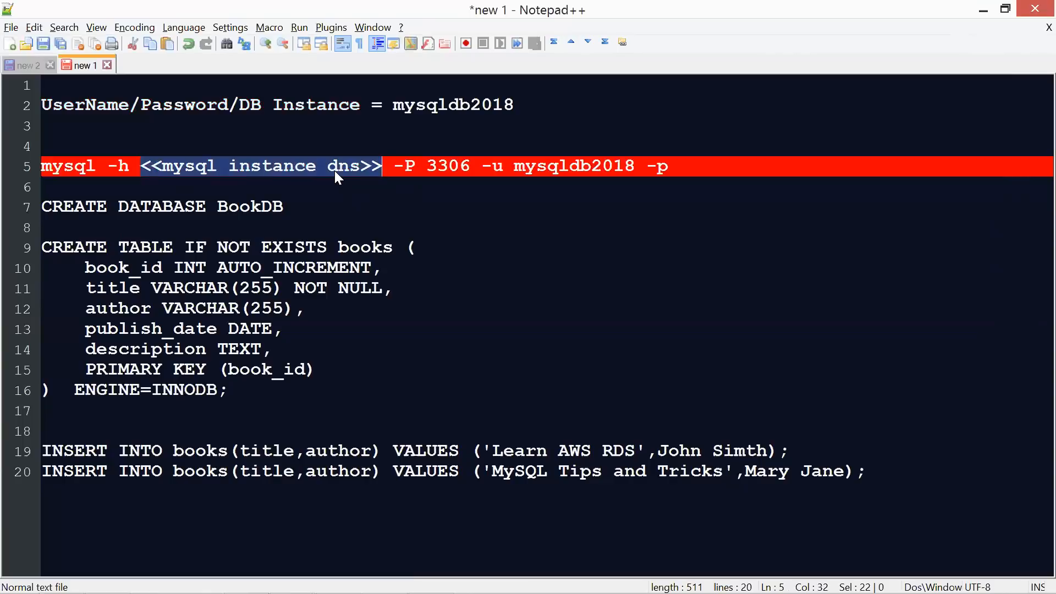
key("ctrl+v")
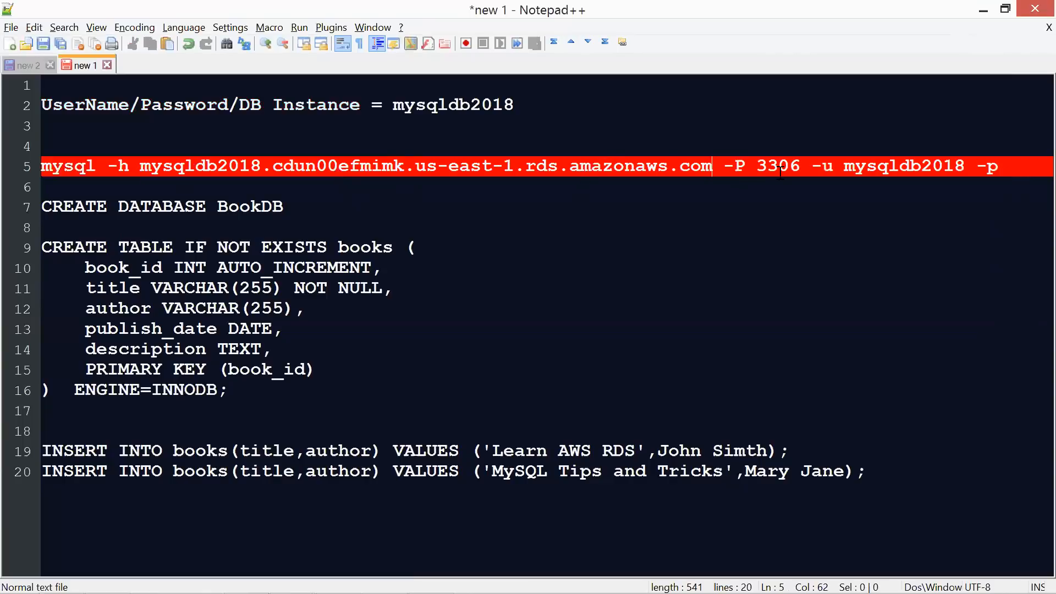
Check the user name in the mysql connection command and copy the whole command line.
left_click(883, 166)
double_click(884, 165)
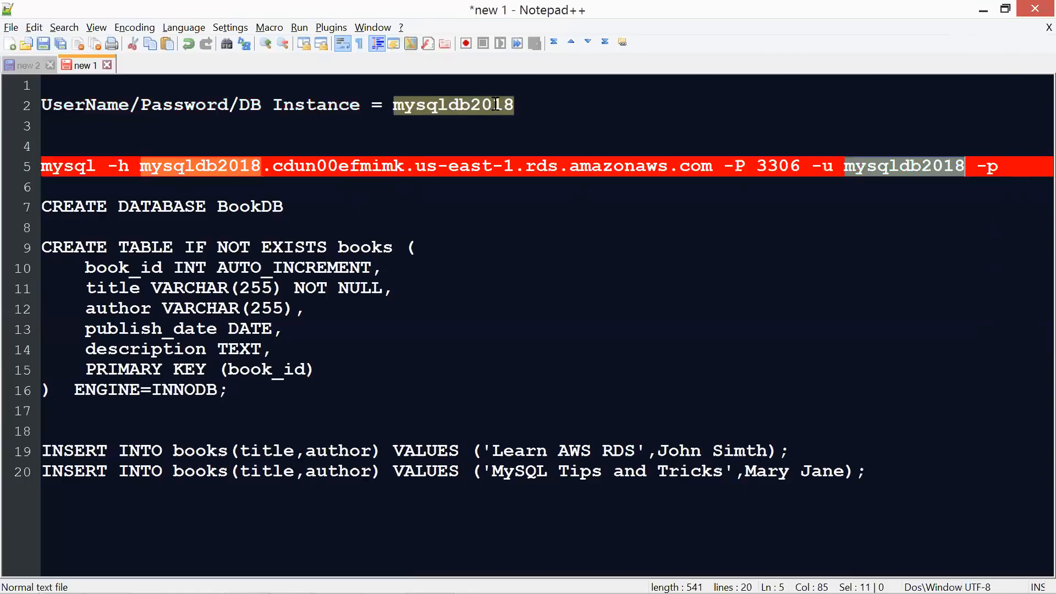
left_click(1002, 166)
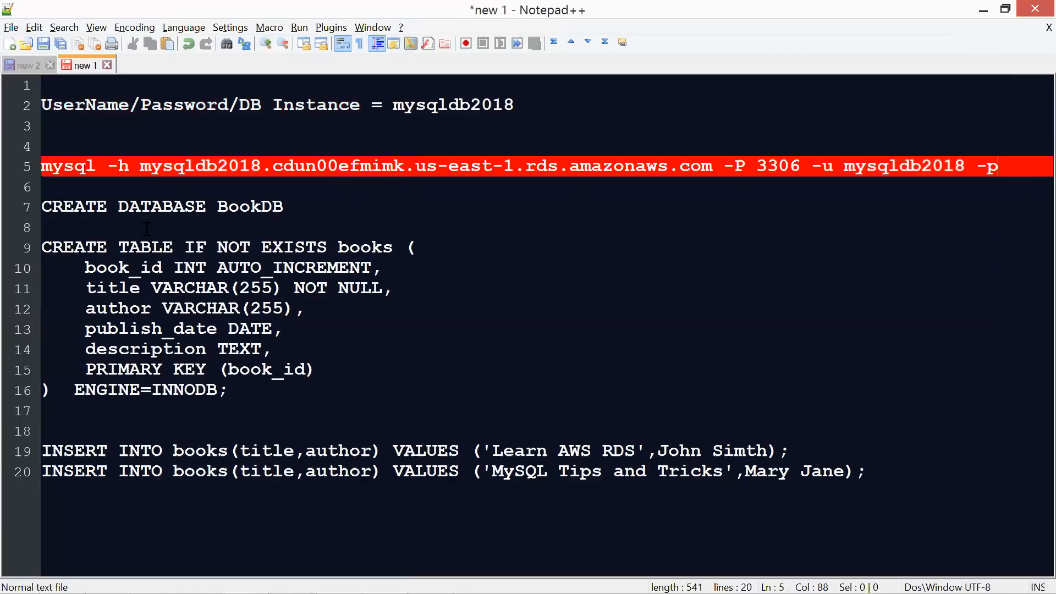
left_click(45, 171, "shift")
key("ctrl+c")
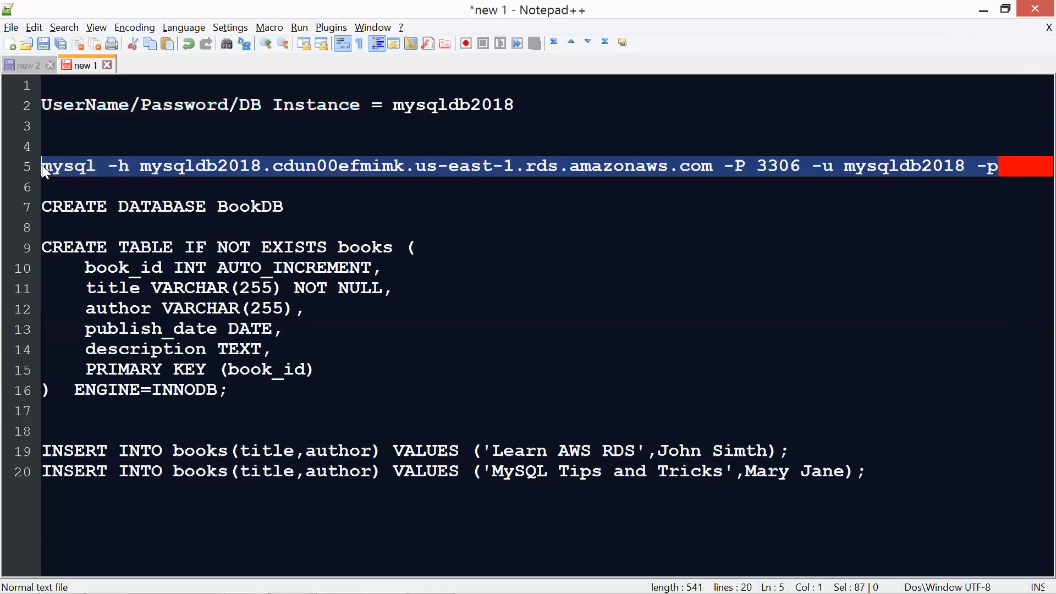
Switch to the PuTTY session and clear the terminal screen.
key("alt+Tab")
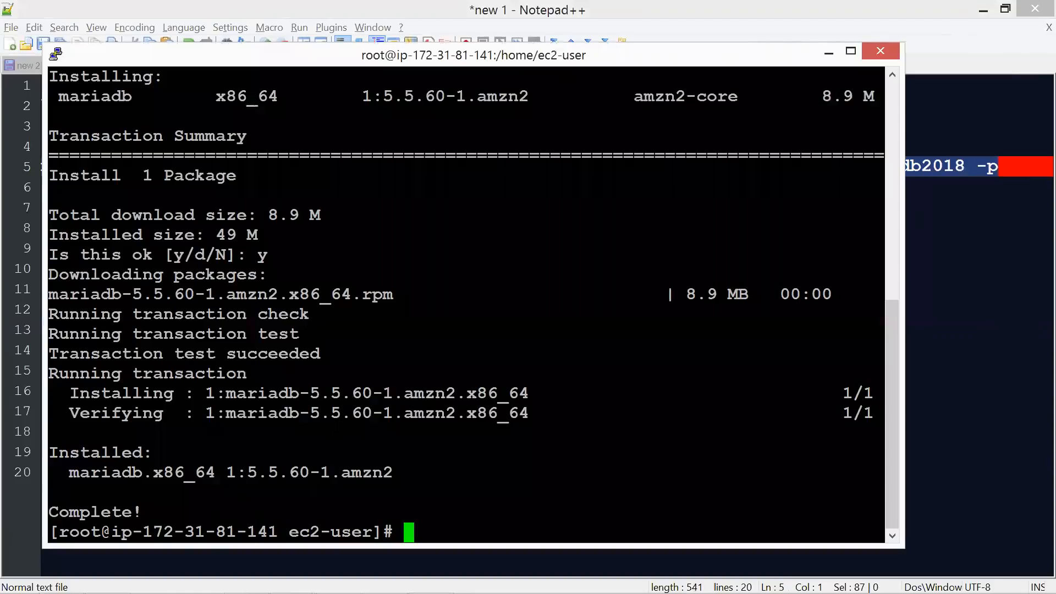
type("cls")
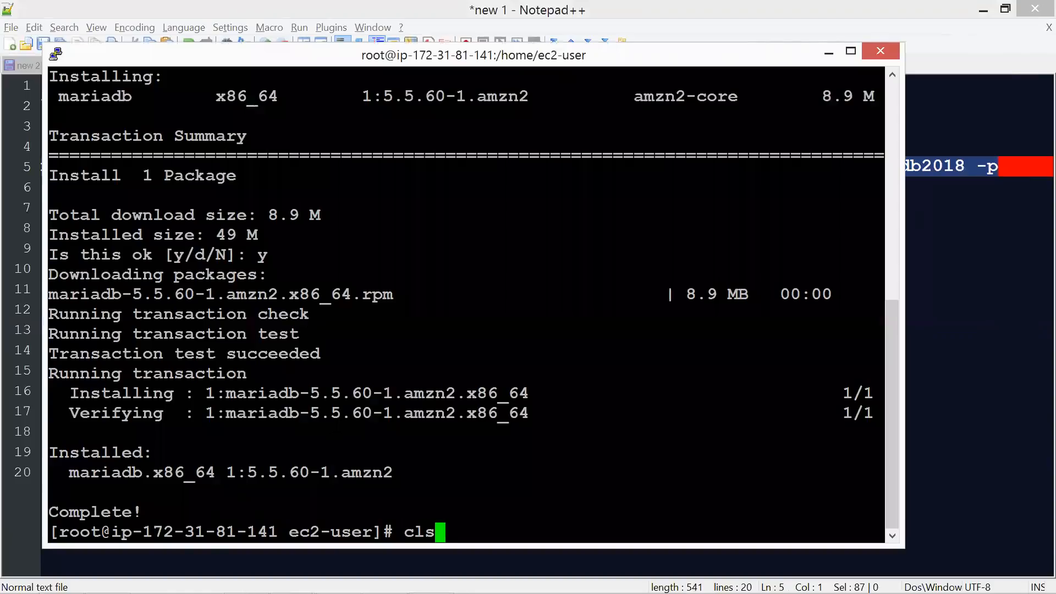
key("Return")
type("clear")
key("Return")
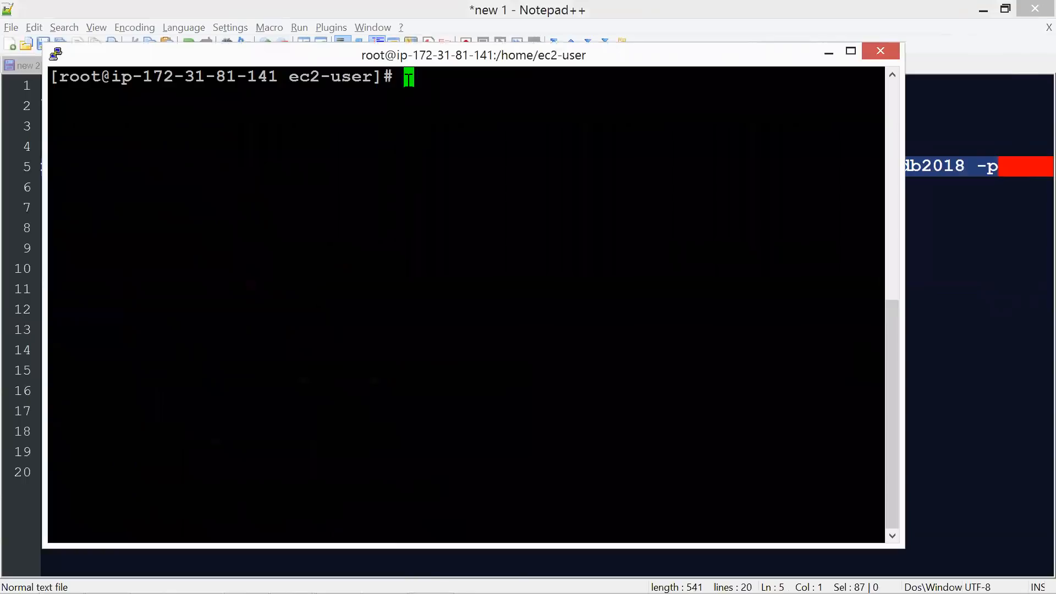
Run the copied mysql connection command for the RDS endpoint on port 3306 and submit the database password.
right_click(409, 77)
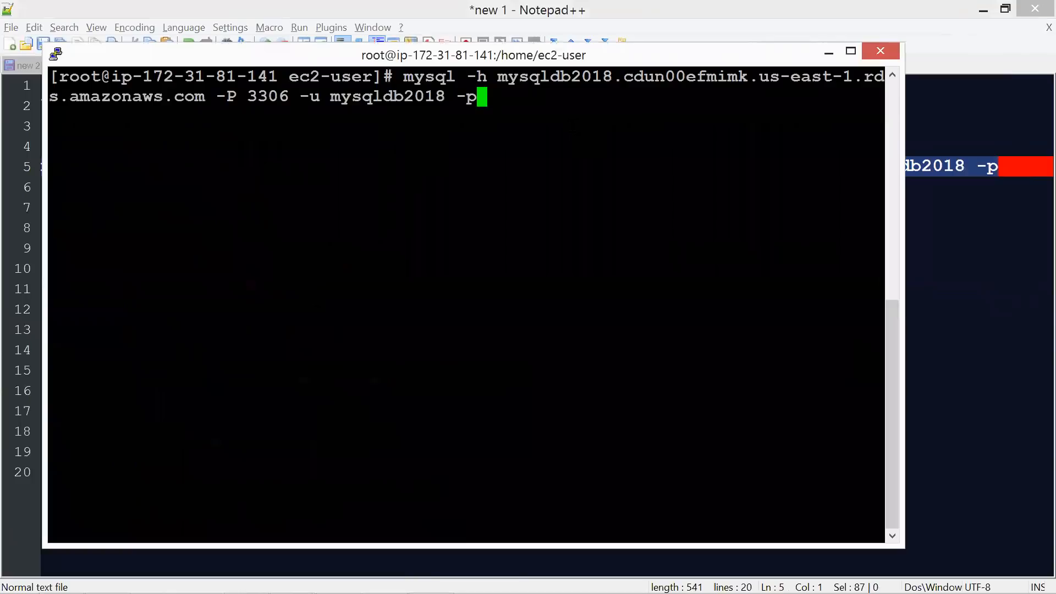
key("Return")
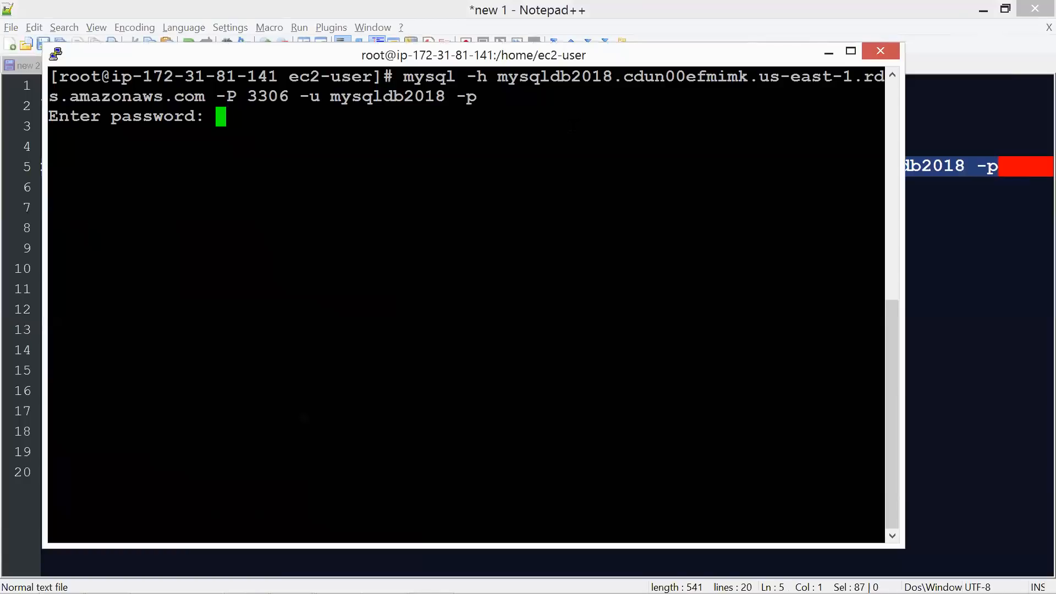
key("Return")
Switch to the AWS console in Chrome and check the DB instance status in the instance's Summary.
key("alt+Tab")
key("alt+Tab")
key("Tab")
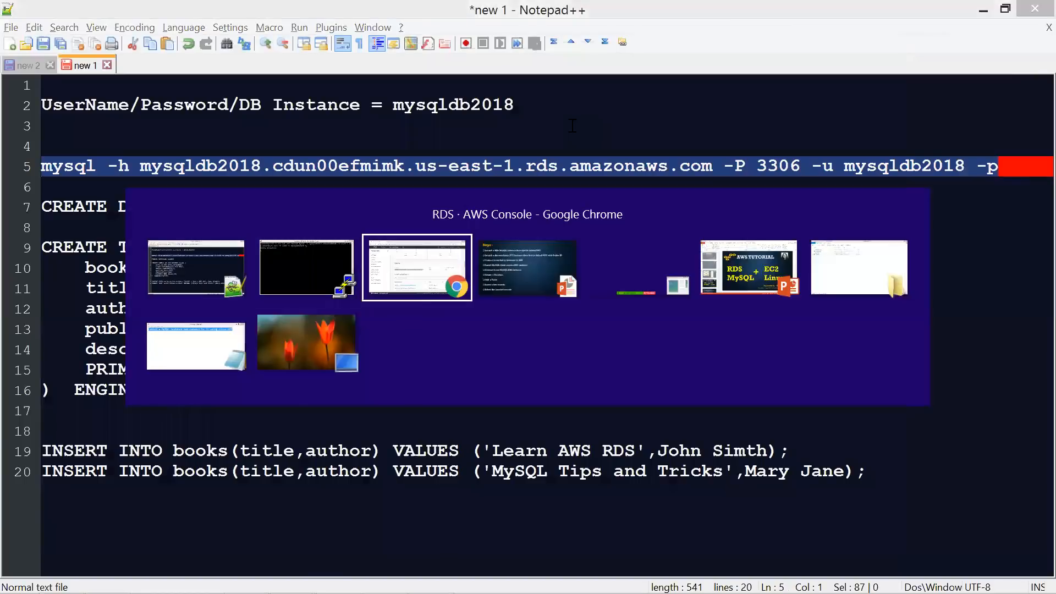
scroll(1029, 263, "up", 10)
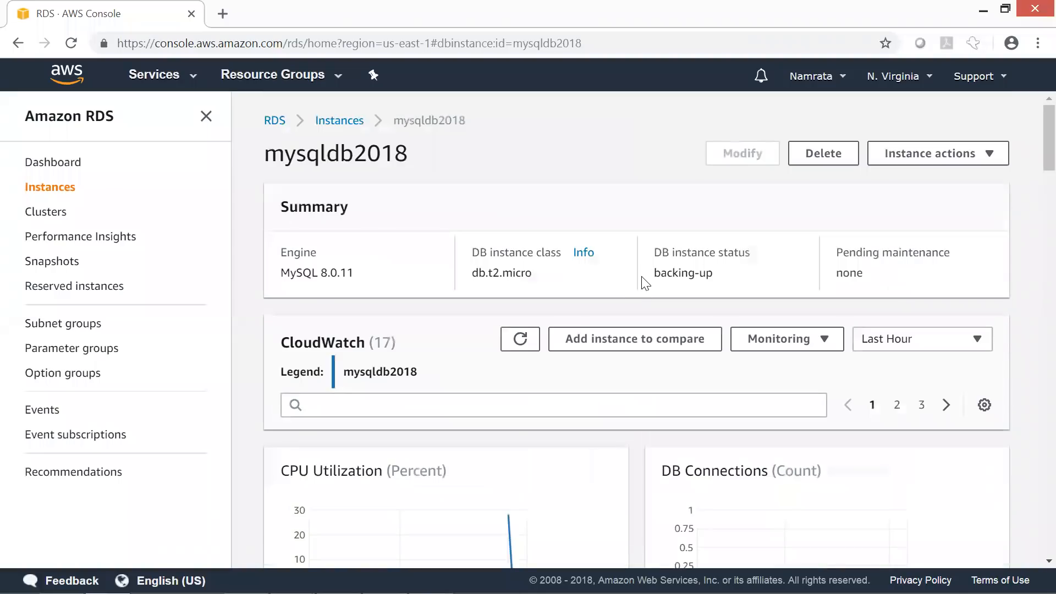
triple_click(733, 283)
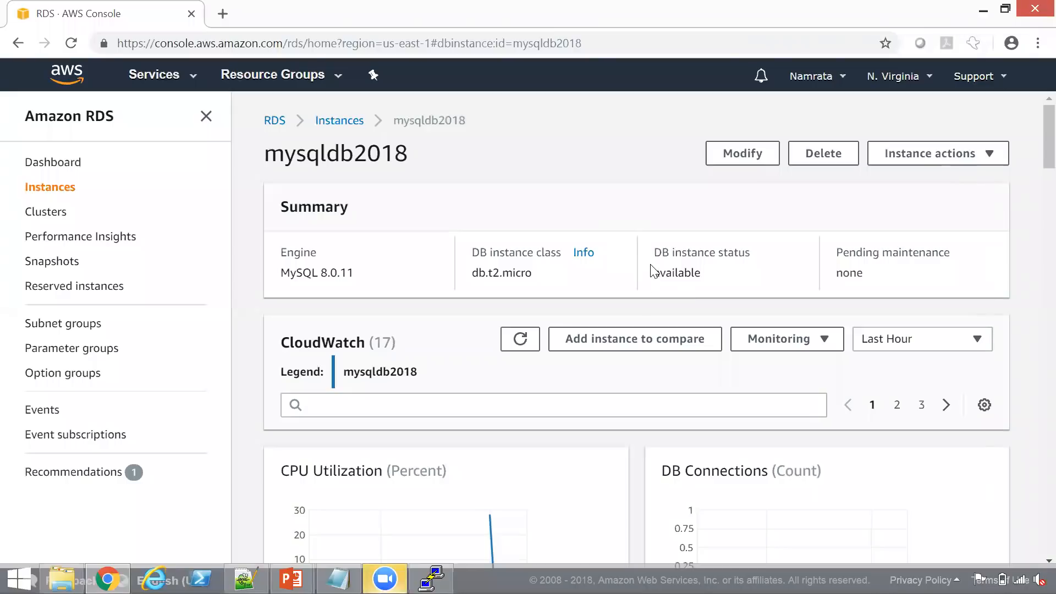
double_click(709, 277)
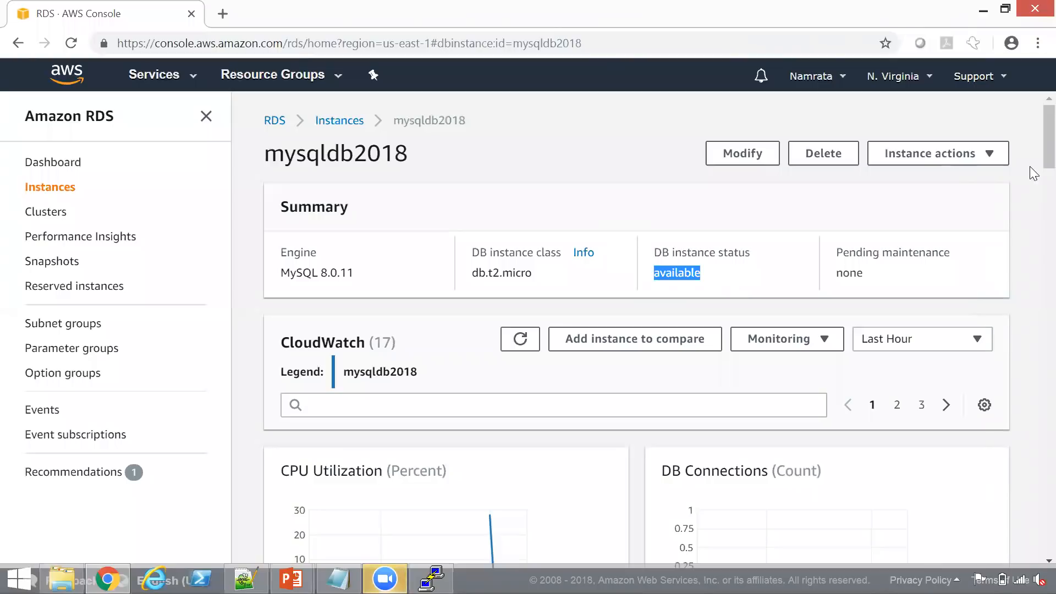
Examine the endpoint, port and public accessibility in the DB instance's Connect section.
scroll(1033, 165, "down", 4)
scroll(1032, 231, "down", 5)
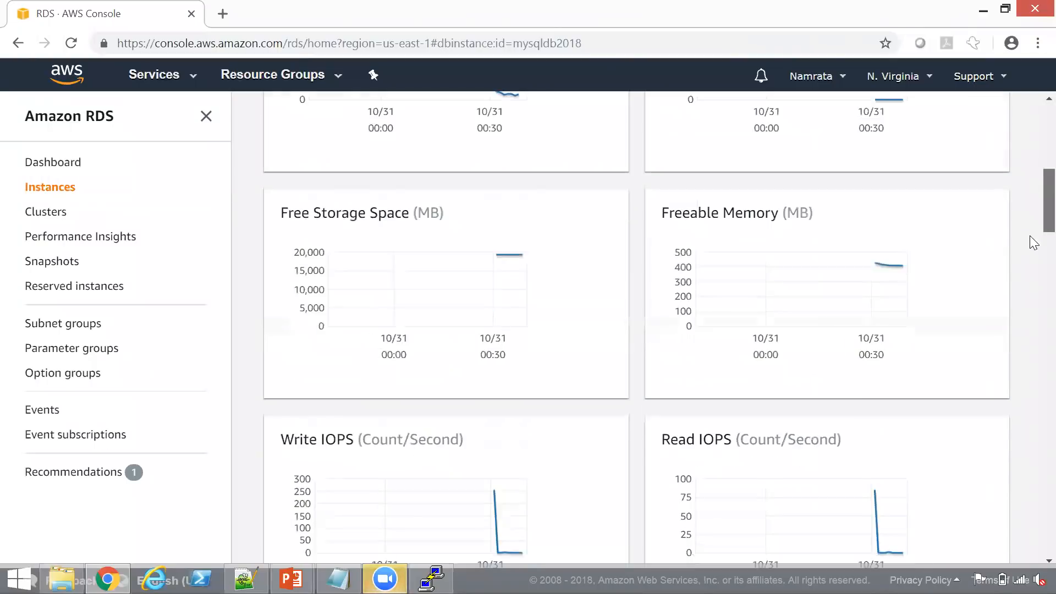
scroll(1034, 253, "down", 2)
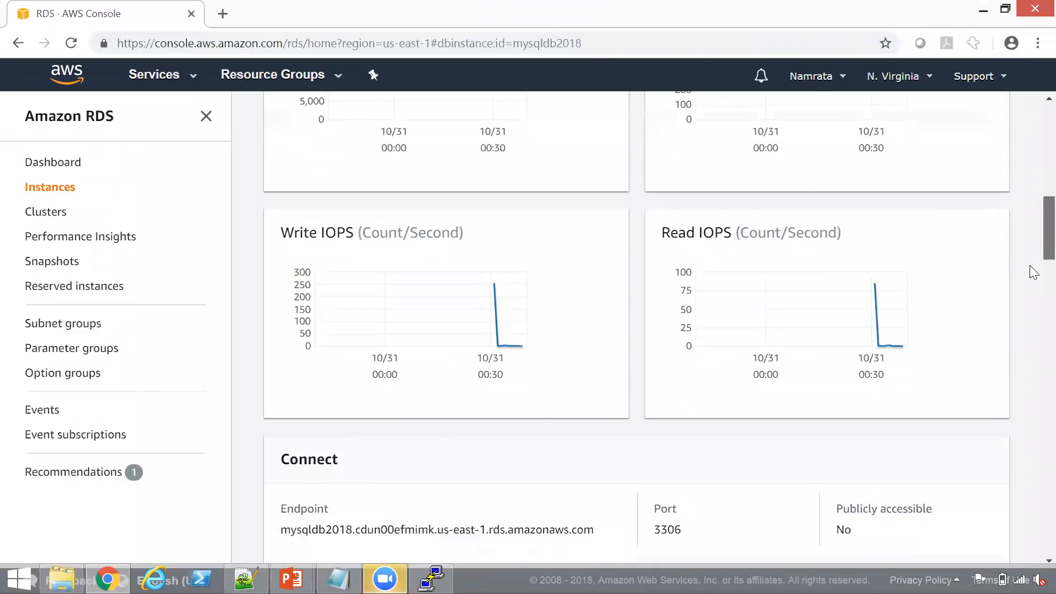
scroll(1032, 264, "down", 2)
scroll(1032, 277, "down", 1)
left_click_drag(279, 351, 682, 351)
left_click(681, 351)
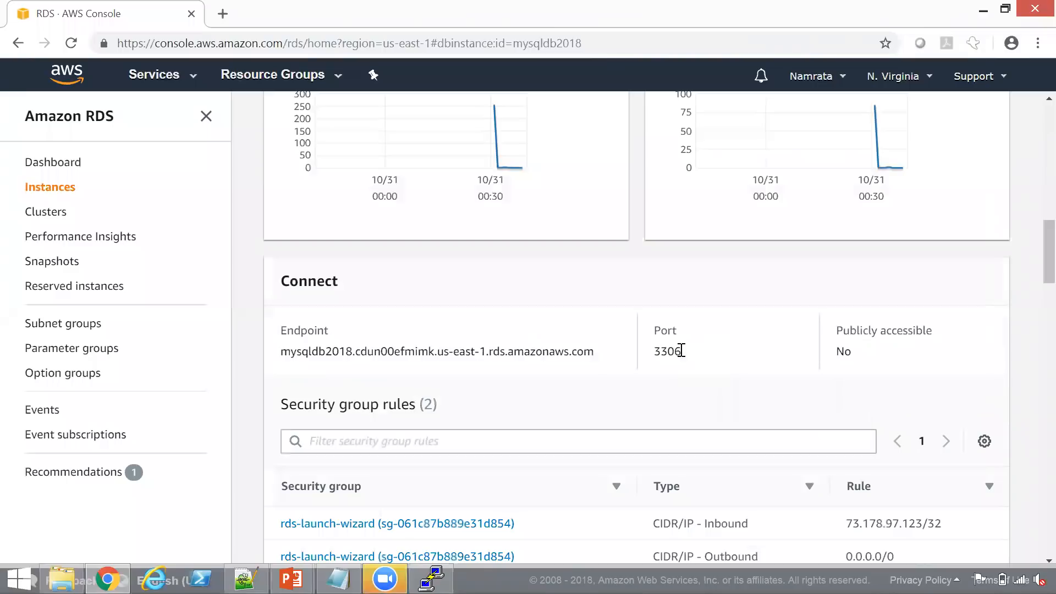
double_click(672, 351)
left_click(848, 351)
Examine the inbound and outbound security group rules of the DB instance.
scroll(1031, 278, "down", 3)
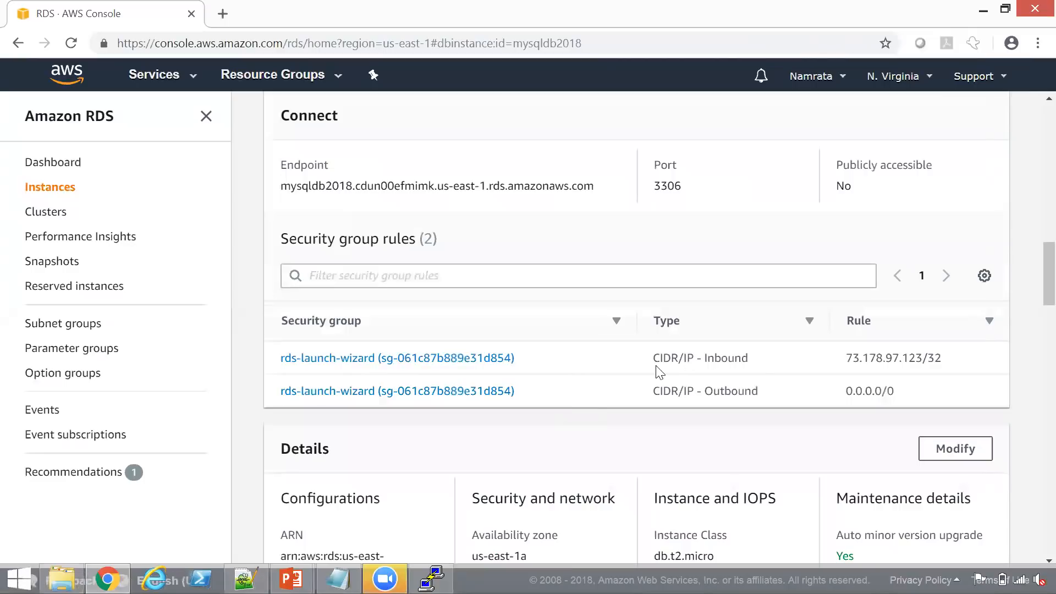
left_click_drag(653, 358, 747, 360)
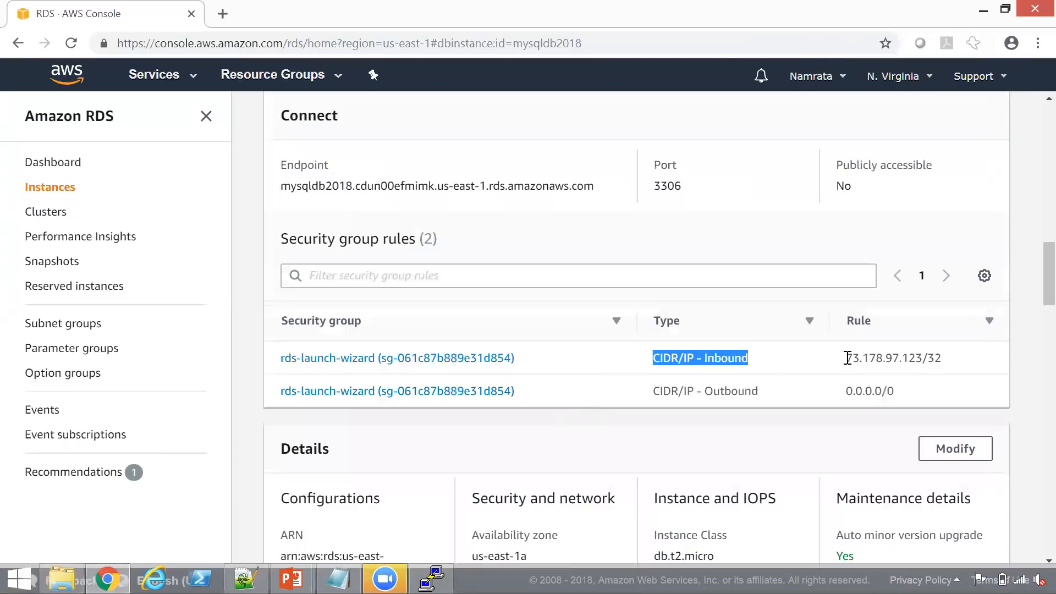
triple_click(939, 359)
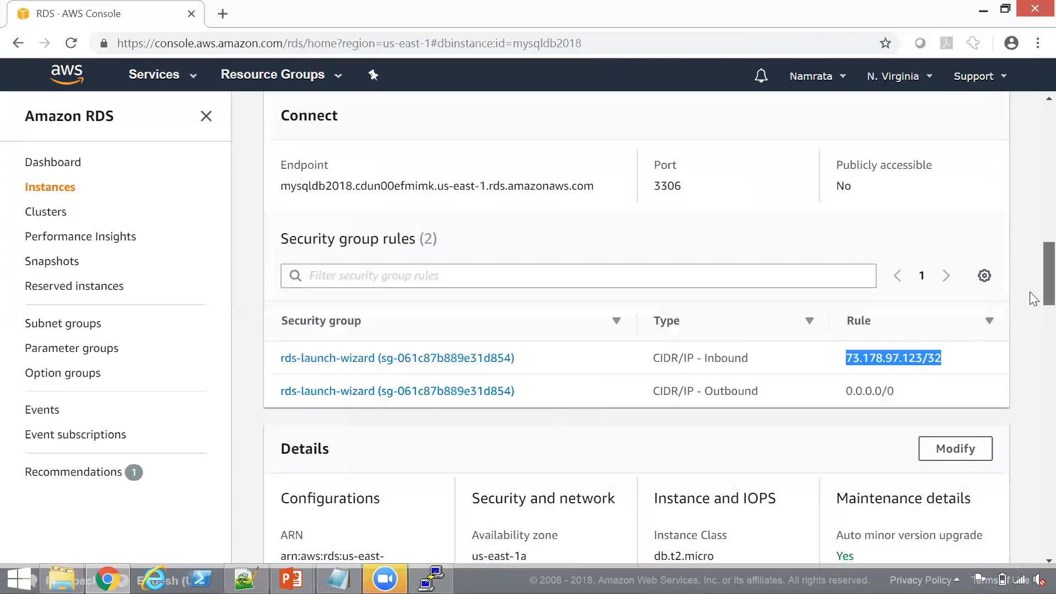
scroll(1033, 300, "down", 1)
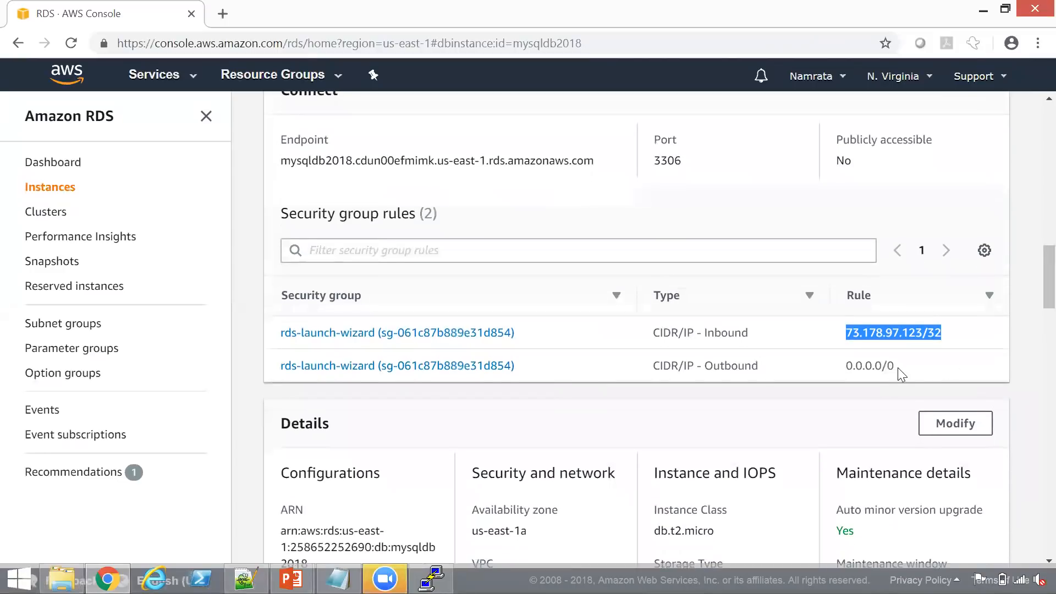
left_click_drag(898, 370, 841, 374)
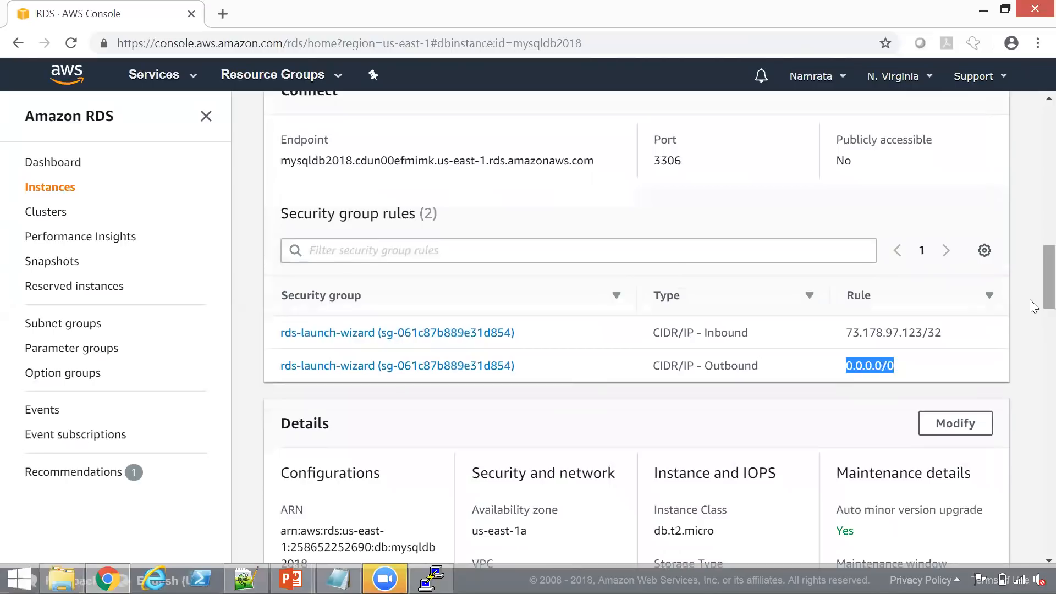
Review the DB instance's Details, including ARN, engine, license model, availability zone and backup settings.
scroll(1034, 306, "down", 5)
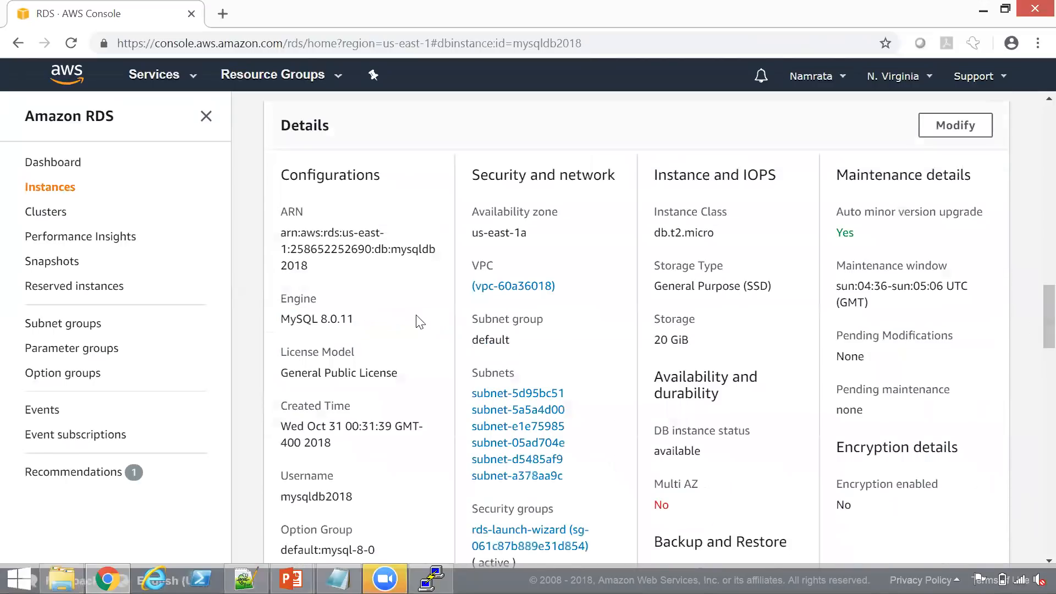
left_click_drag(282, 233, 319, 268)
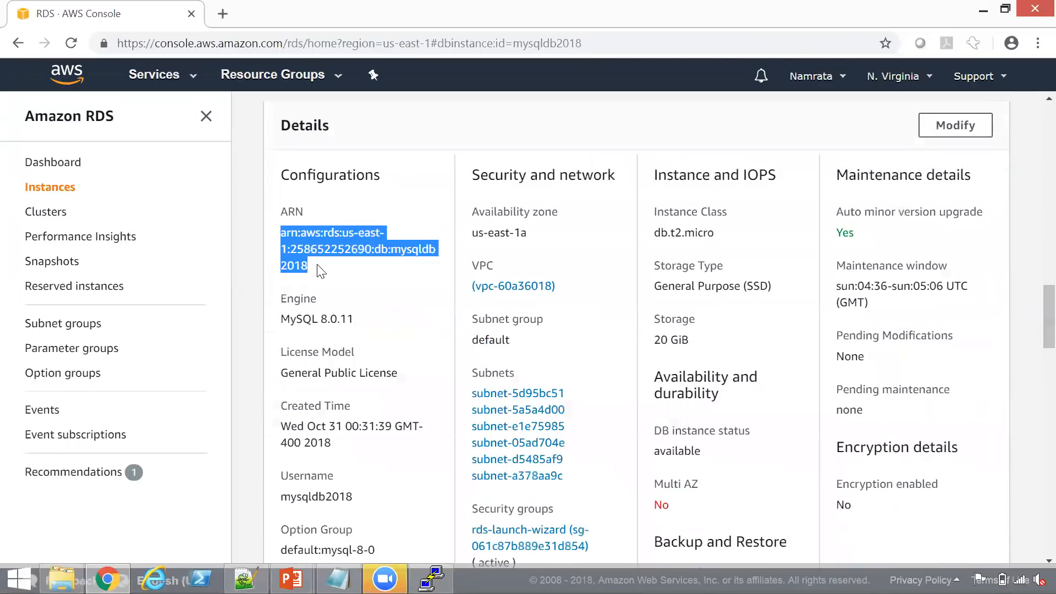
left_click_drag(280, 320, 362, 325)
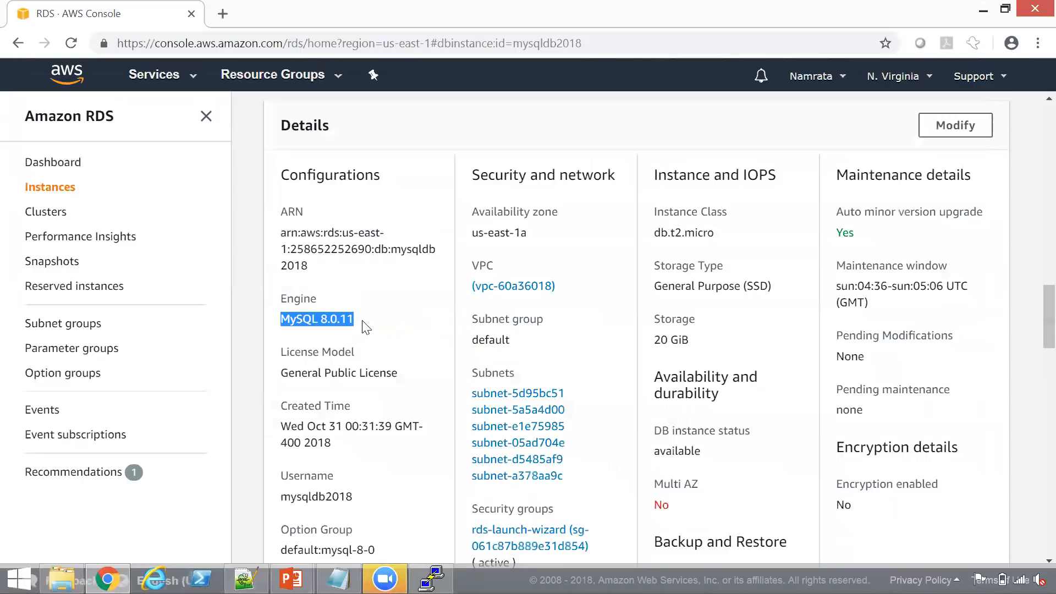
left_click_drag(281, 373, 399, 372)
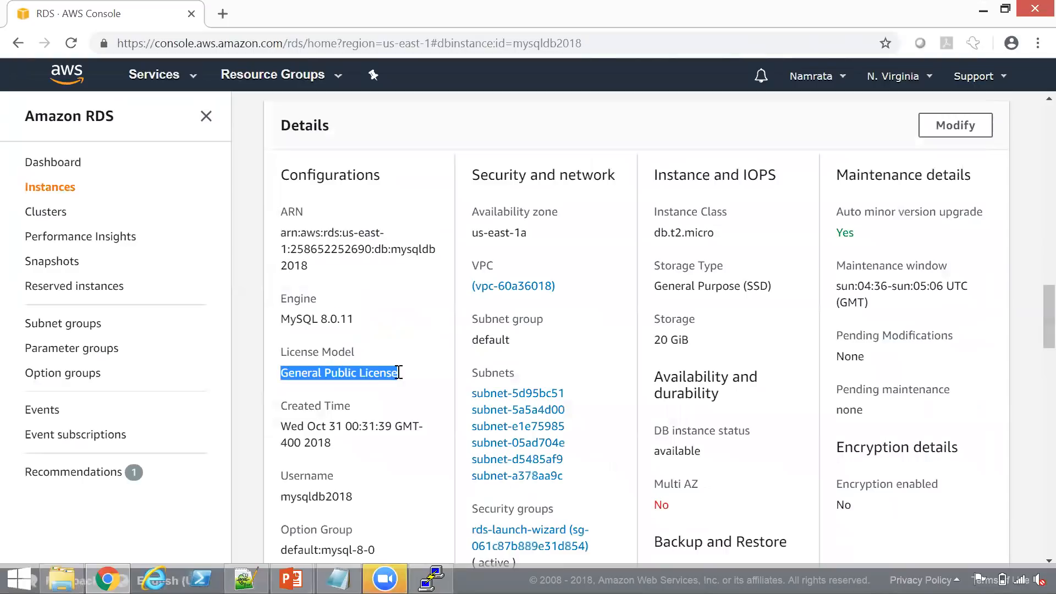
triple_click(484, 286)
left_click_drag(529, 233, 469, 233)
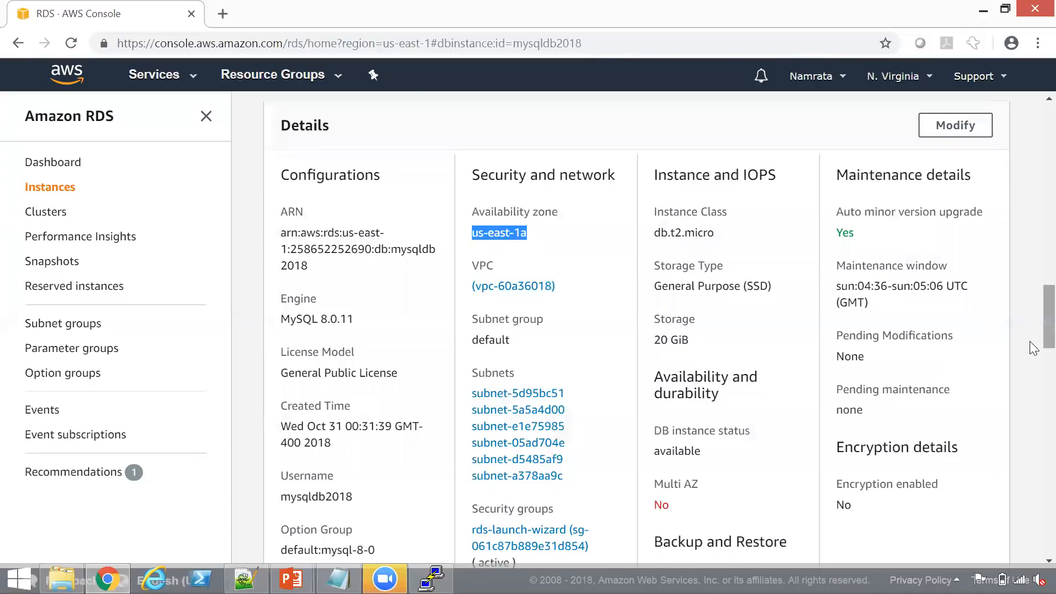
scroll(1030, 347, "down", 3)
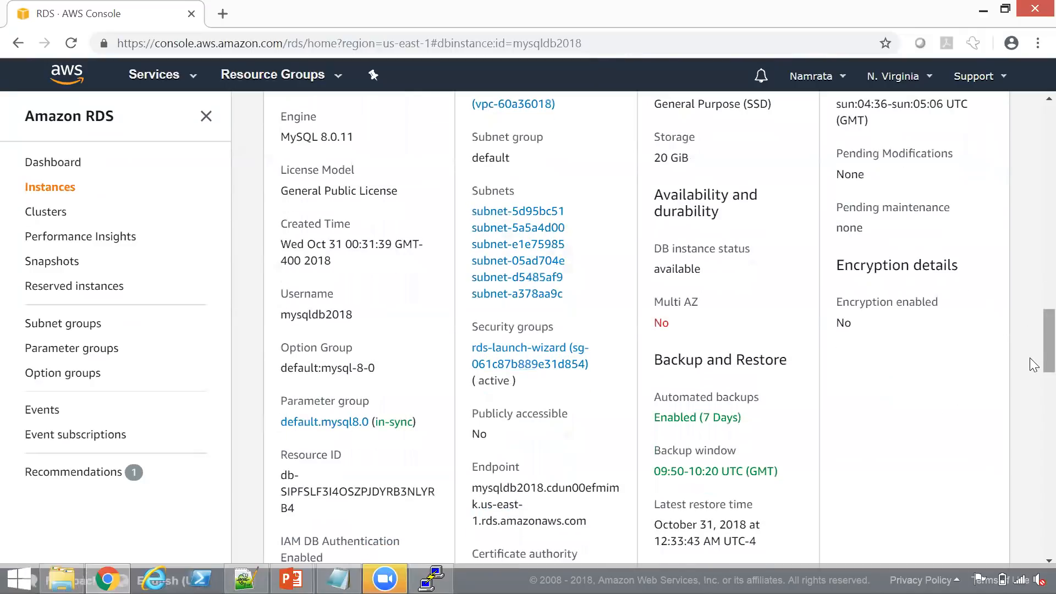
scroll(1029, 335, "down", 4)
scroll(1030, 345, "up", 2)
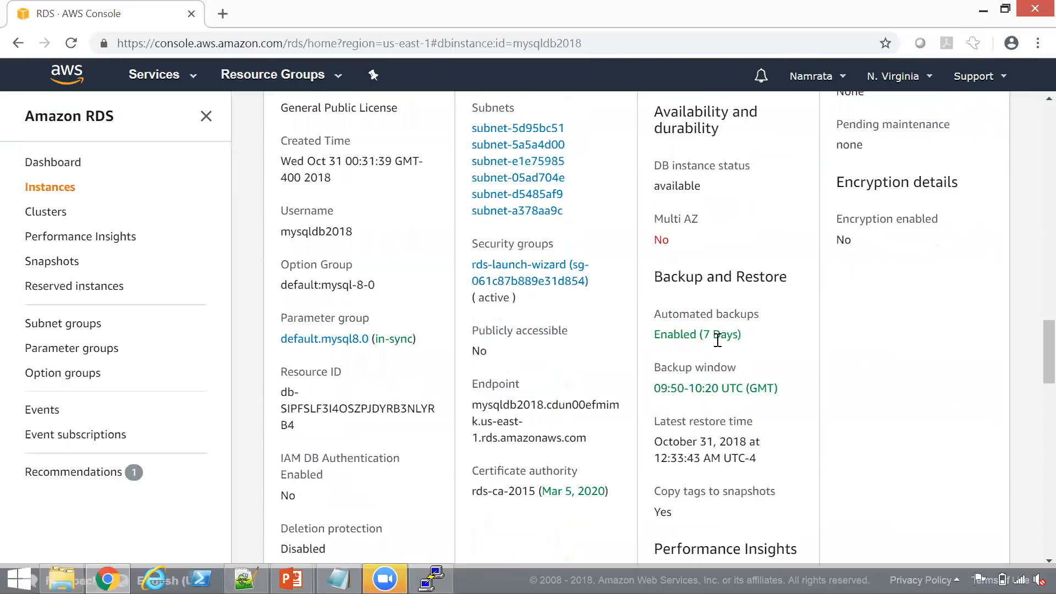
Open the DB instance's rds-launch-wizard security group and show its inbound rules to check the MYSQL/Aurora source.
left_click(536, 281)
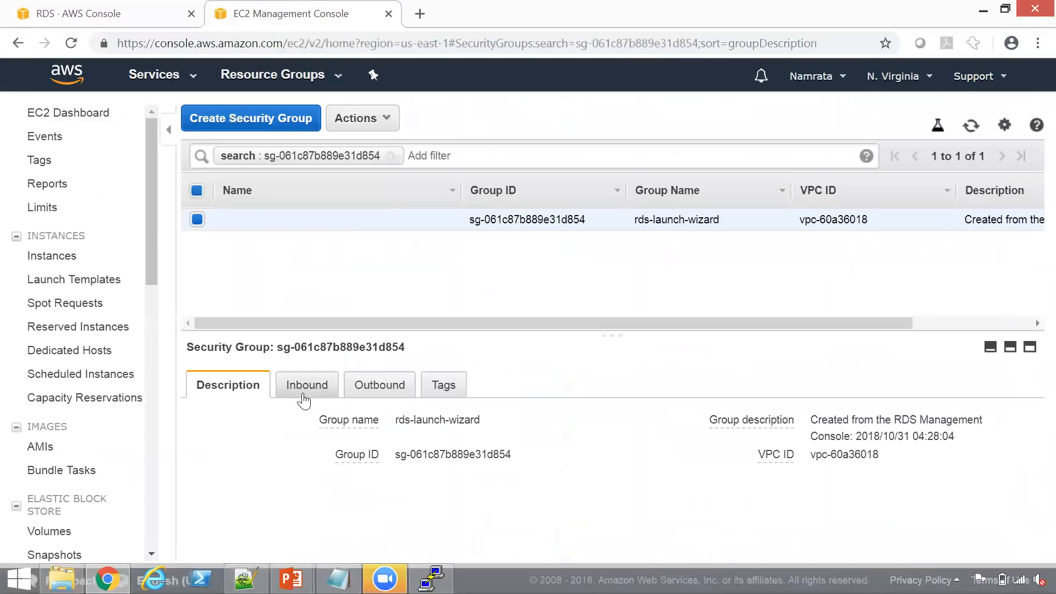
left_click_drag(477, 330, 484, 258)
left_click(306, 315)
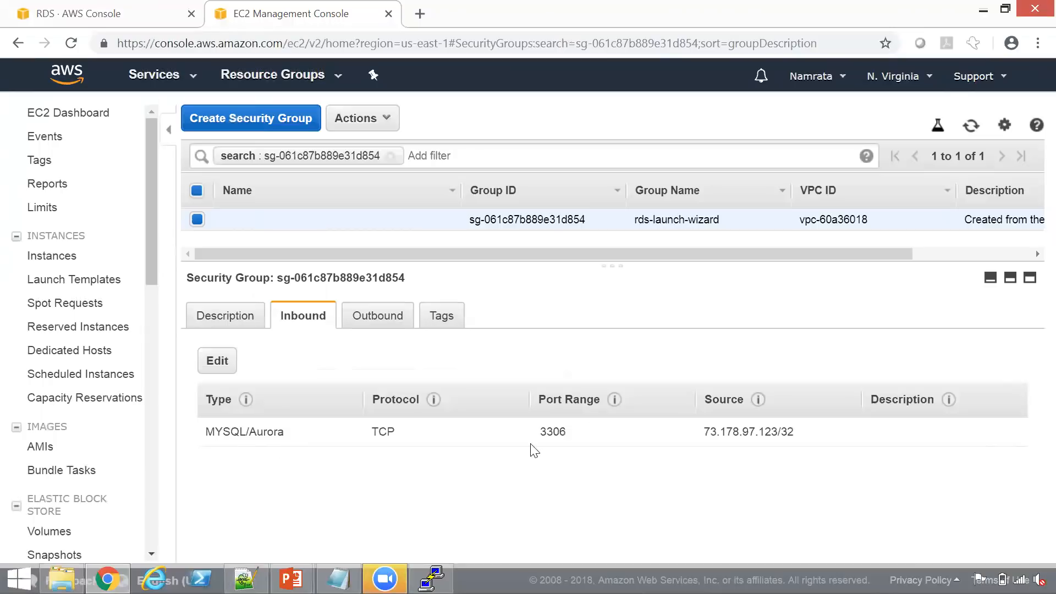
left_click_drag(706, 432, 806, 438)
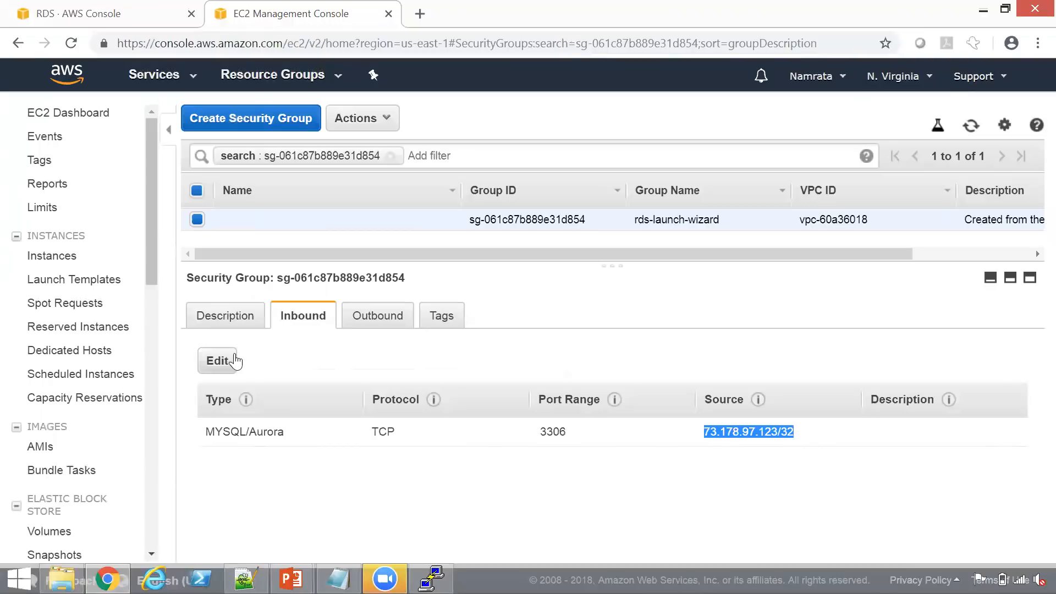
Change the MYSQL/Aurora inbound rule's source to the EC2-MySQL-SG security group, save it, and check the outbound rules.
left_click(218, 360)
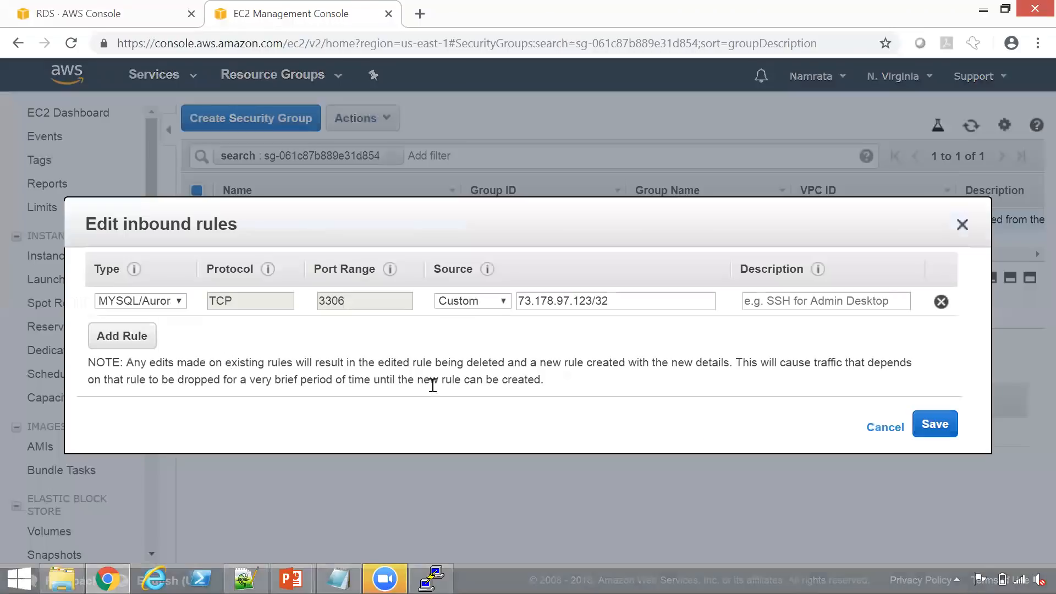
left_click_drag(620, 305, 499, 302)
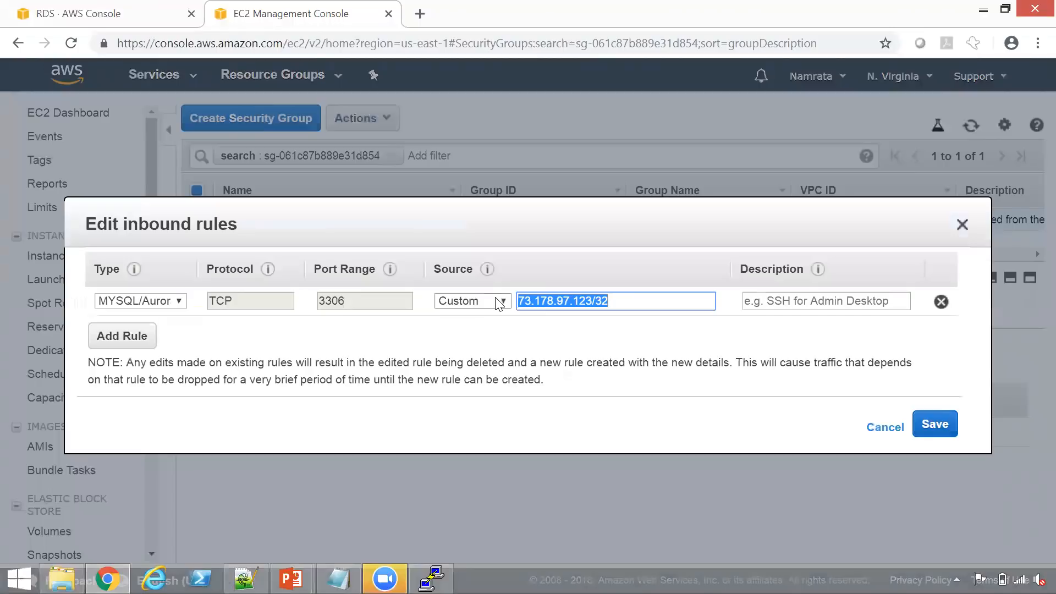
type("s")
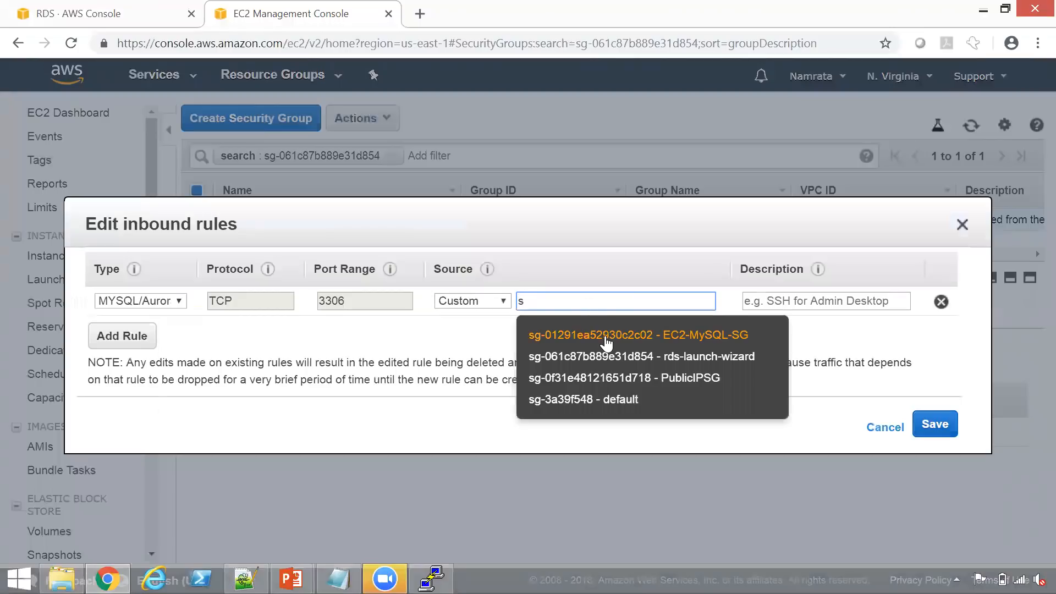
left_click(683, 342)
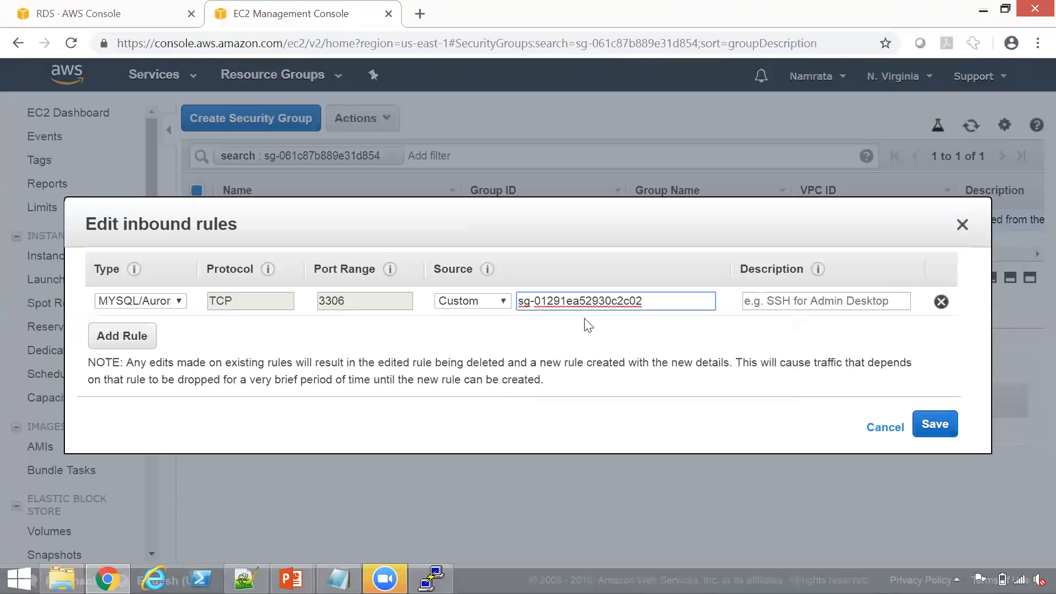
left_click(944, 433)
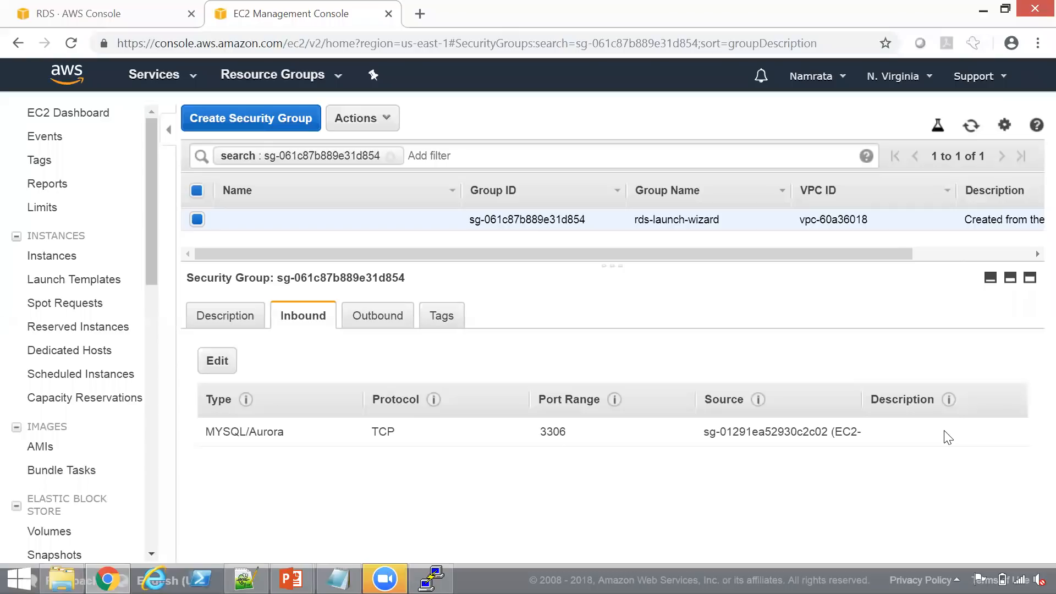
left_click(392, 316)
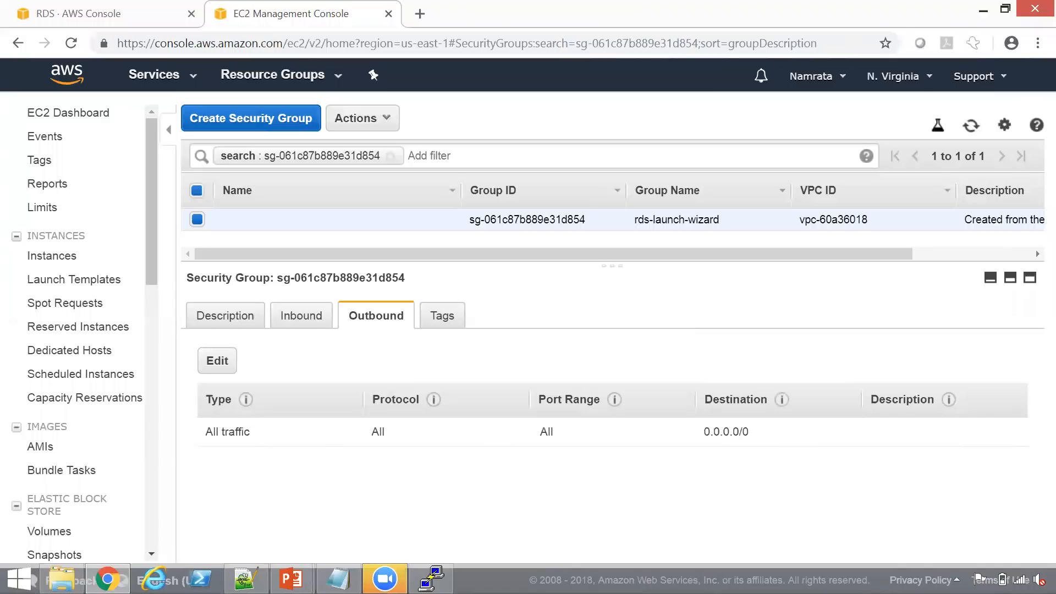
Switch to the PuTTY terminal, rerun the mysql connection command for the RDS endpoint on port 3306, and enter the database password.
left_click(431, 578)
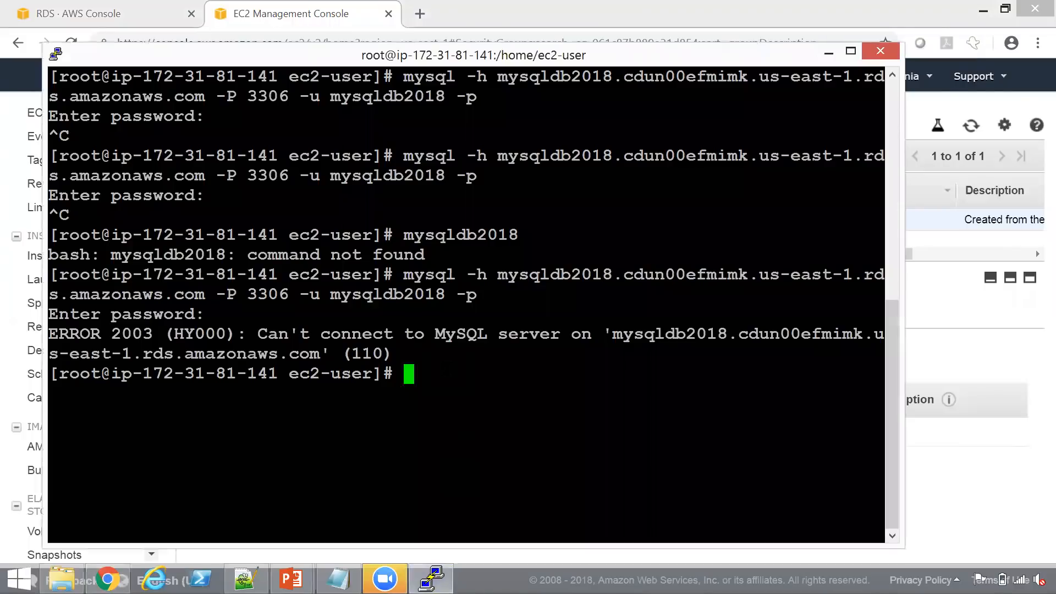
key("Up")
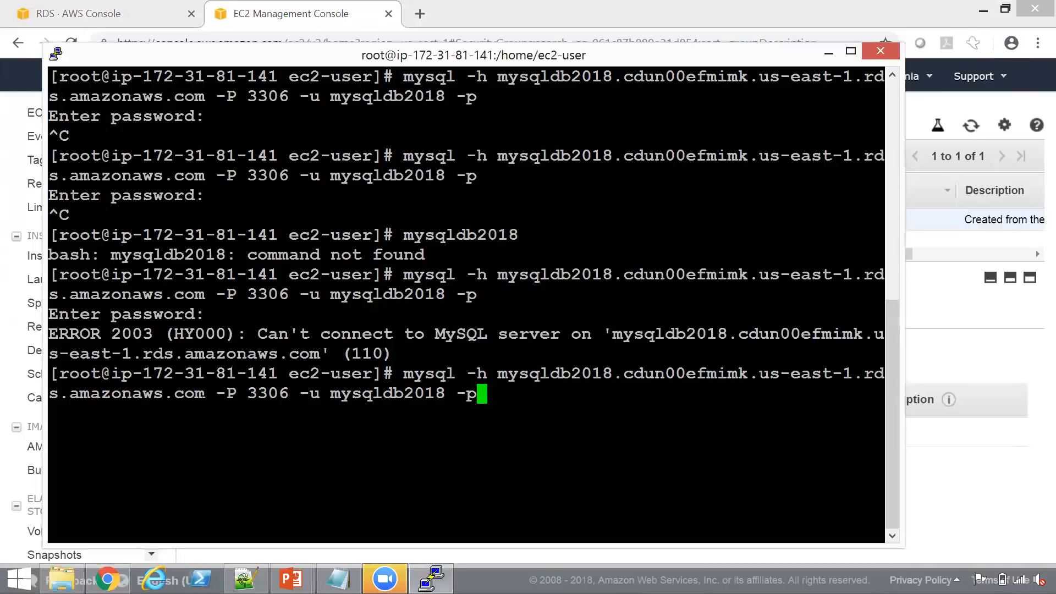
left_click_drag(237, 393, 444, 393)
left_click(486, 394)
key("Return")
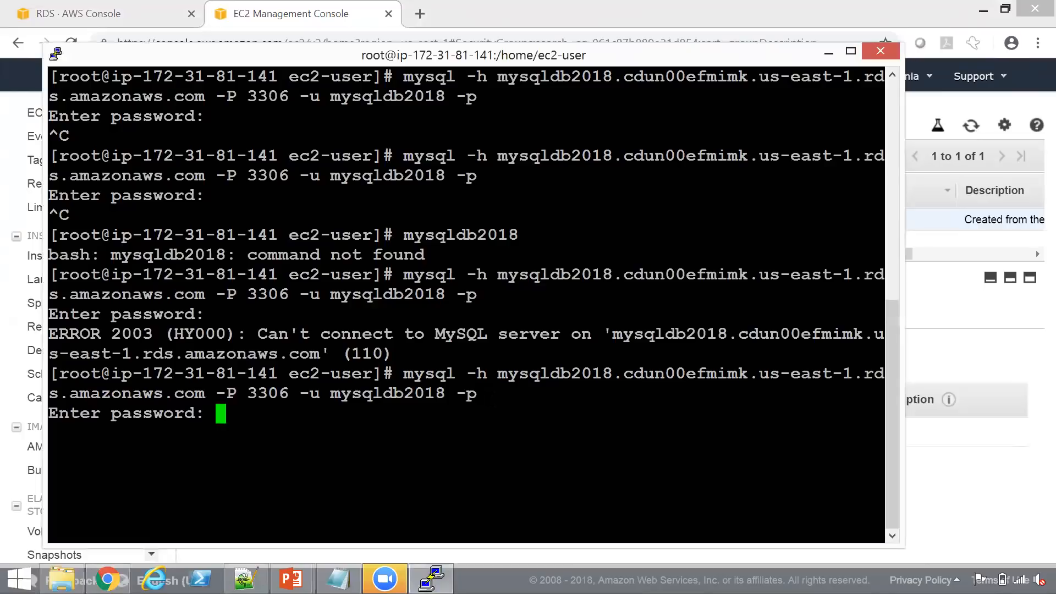
key("Return")
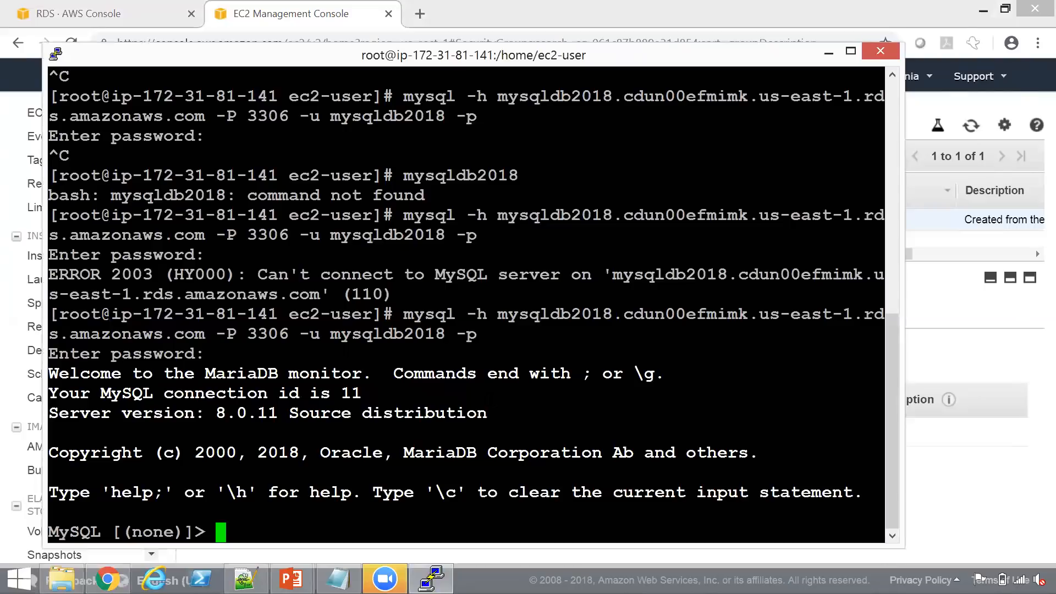
Review the Steps slide in the PowerPoint presentation and switch to the SQL notes in Notepad++.
left_click(292, 578)
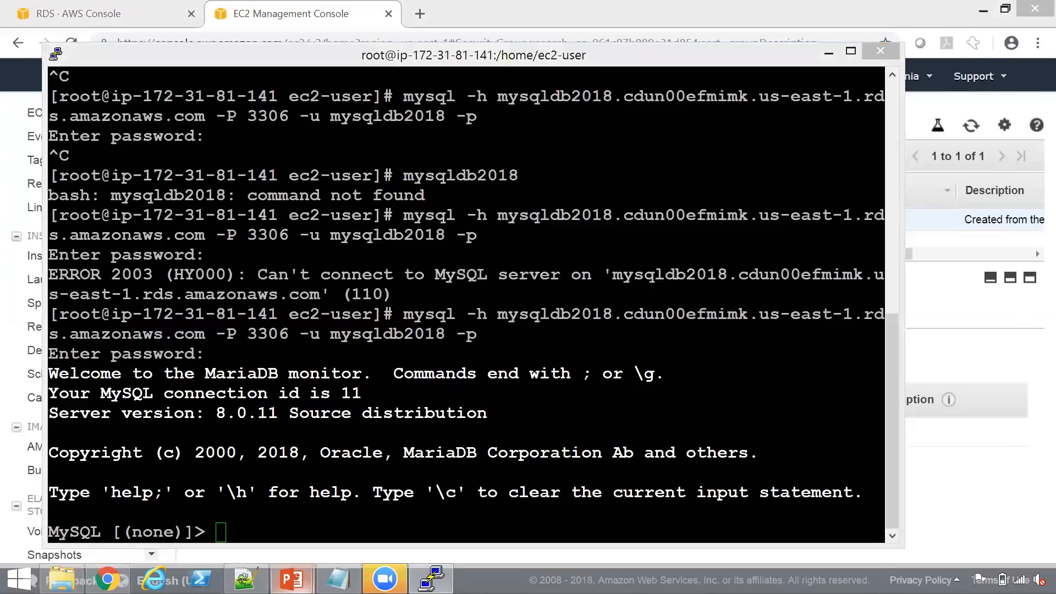
left_click(436, 459)
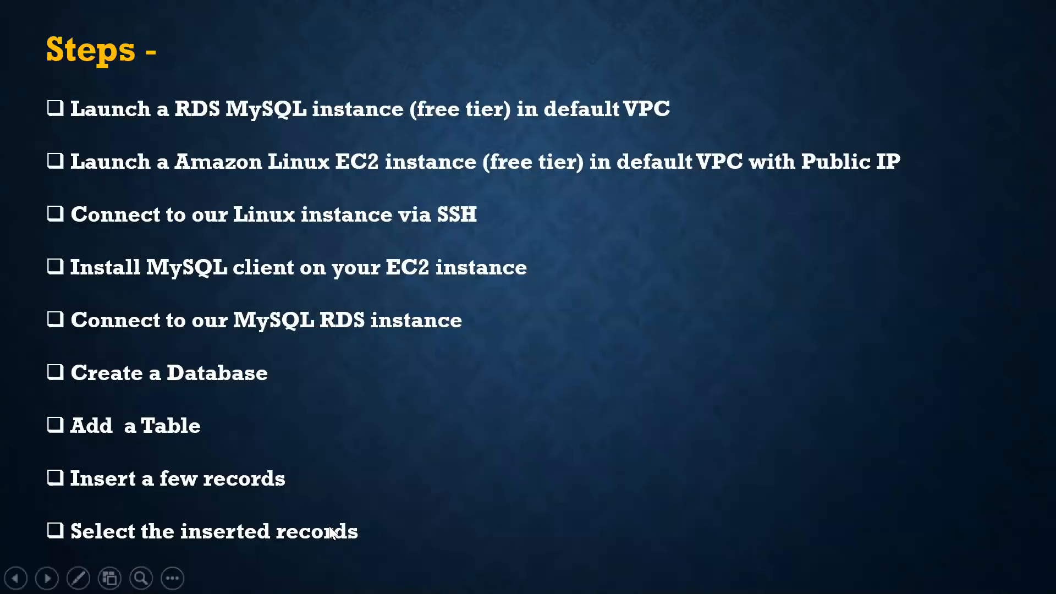
key("alt+Tab")
key("alt+Tab")
key("alt+Tab")
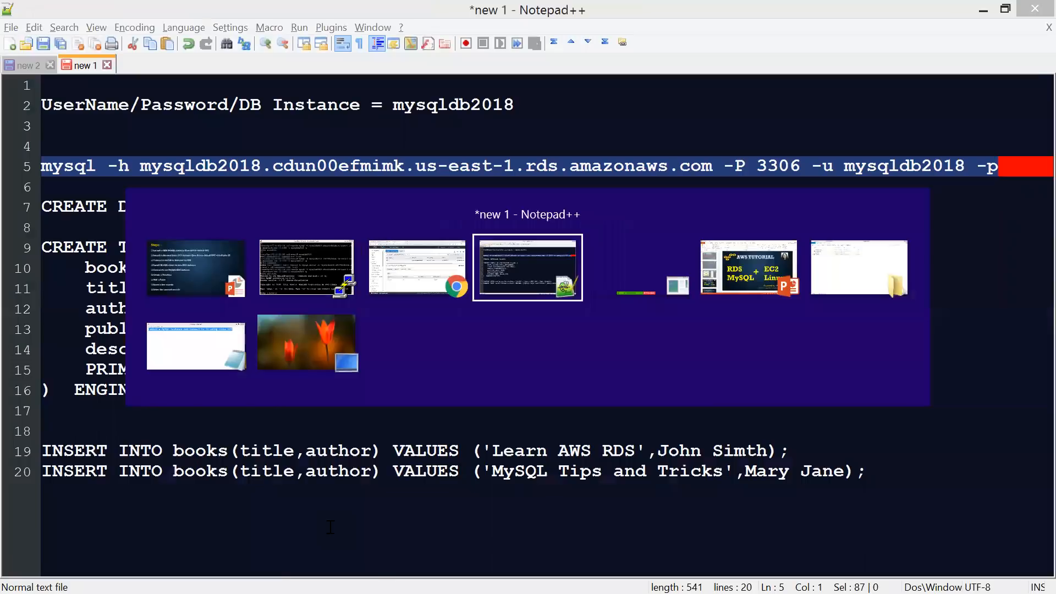
left_click(442, 391)
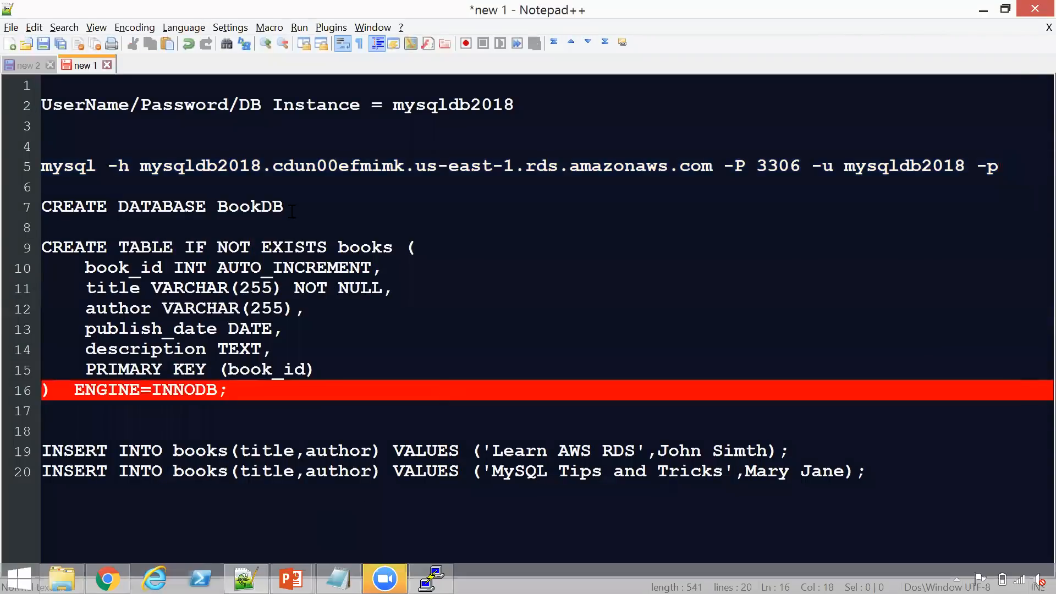
Change the database name in the CREATE DATABASE statement to BooksDB and copy the whole statement.
left_click_drag(292, 204, 37, 205)
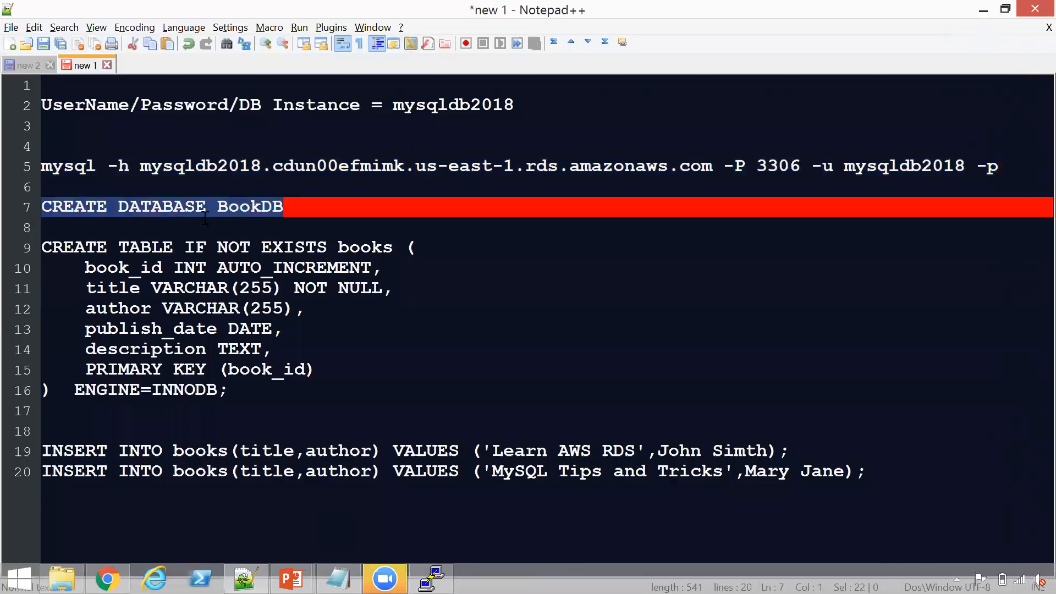
left_click(261, 205)
type("s")
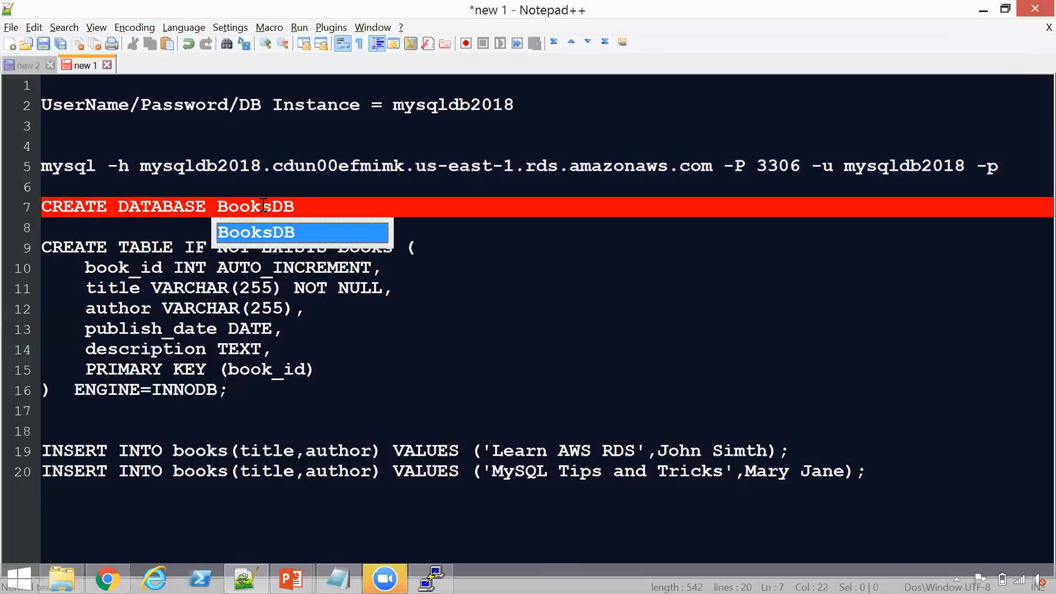
left_click(23, 206)
key("ctrl+c")
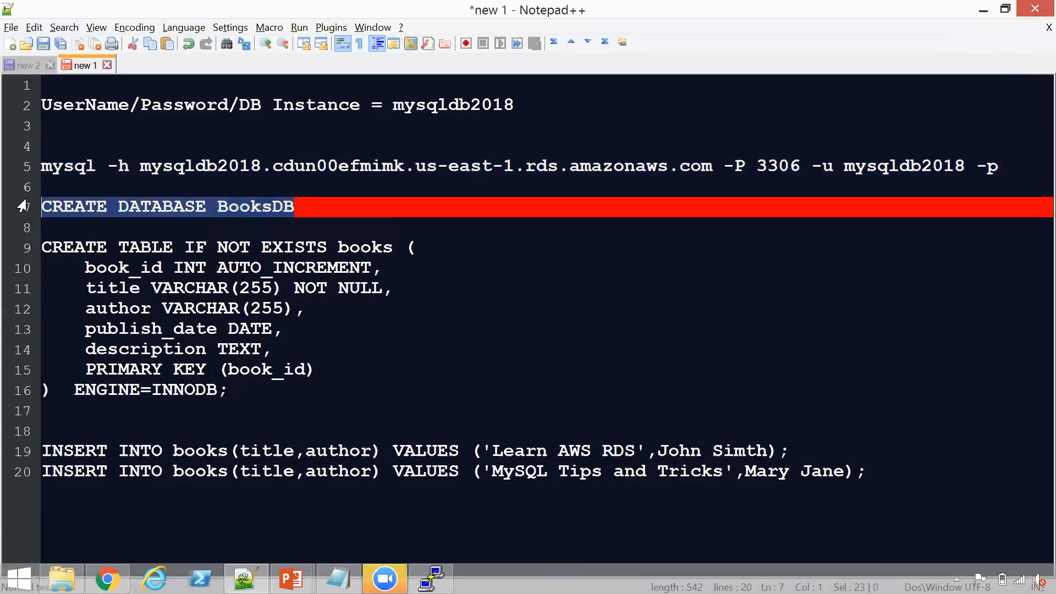
Switch to the PuTTY terminal and run the copied statement CREATE DATABASE BooksDB; in the MySQL session.
key("alt+Tab")
key("alt+Tab")
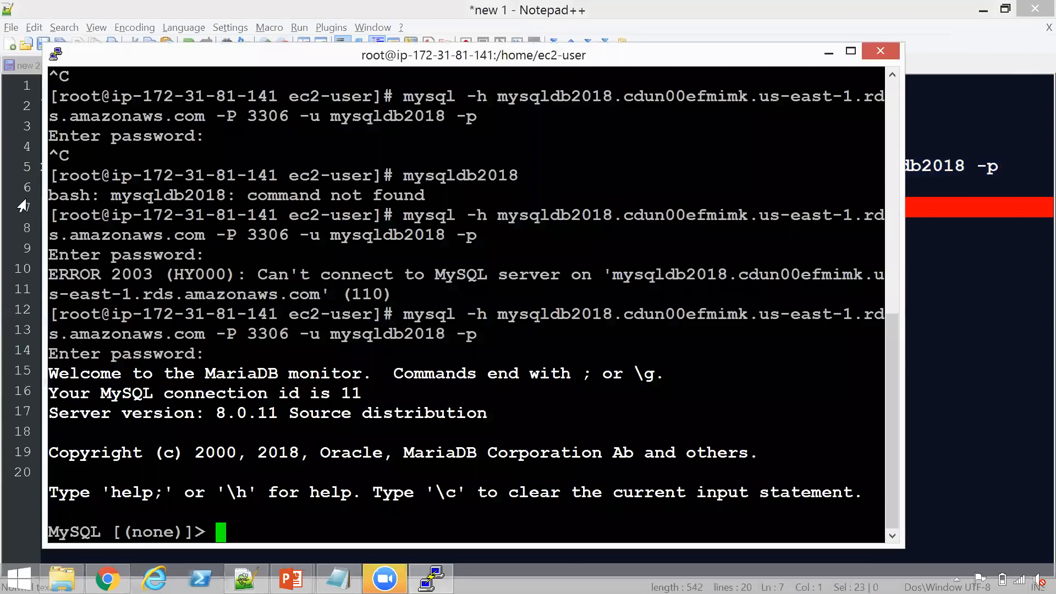
right_click(222, 531)
type(";")
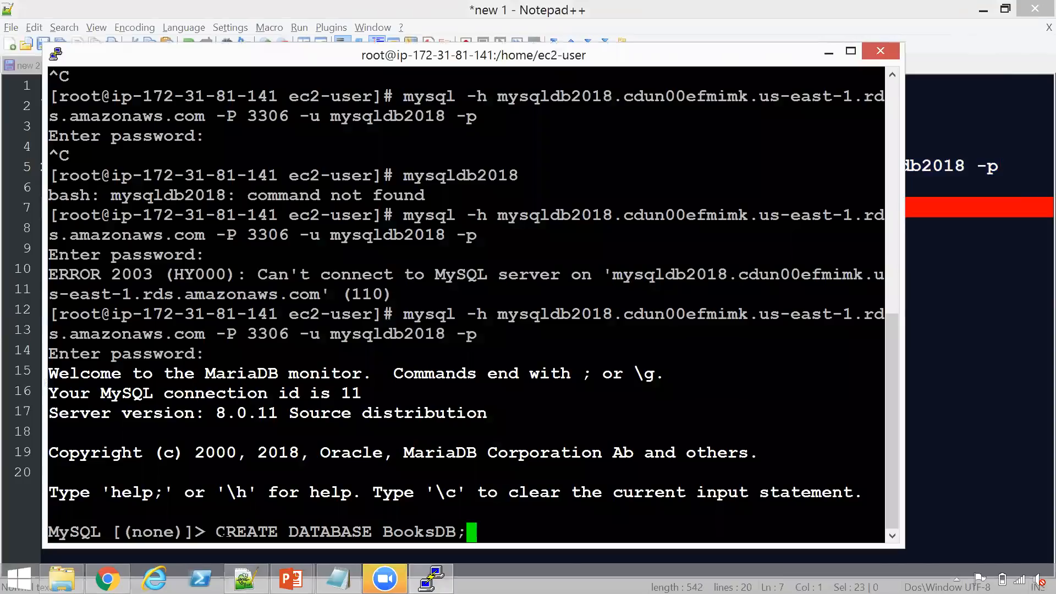
key("Return")
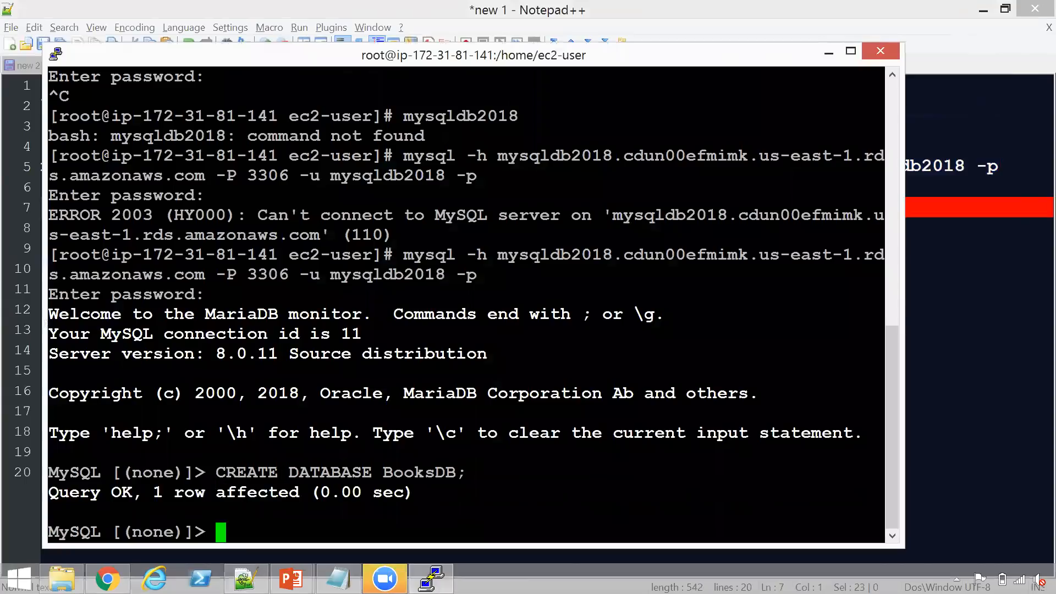
List the server's databases with show databases; and look for BooksDB.
type("show databases")
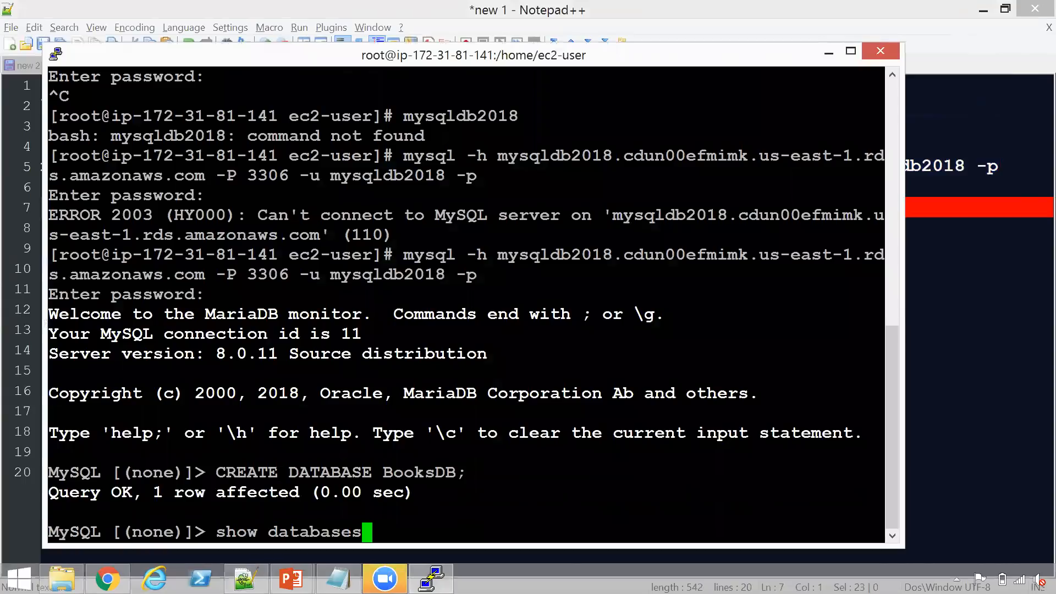
type(";")
key("Return")
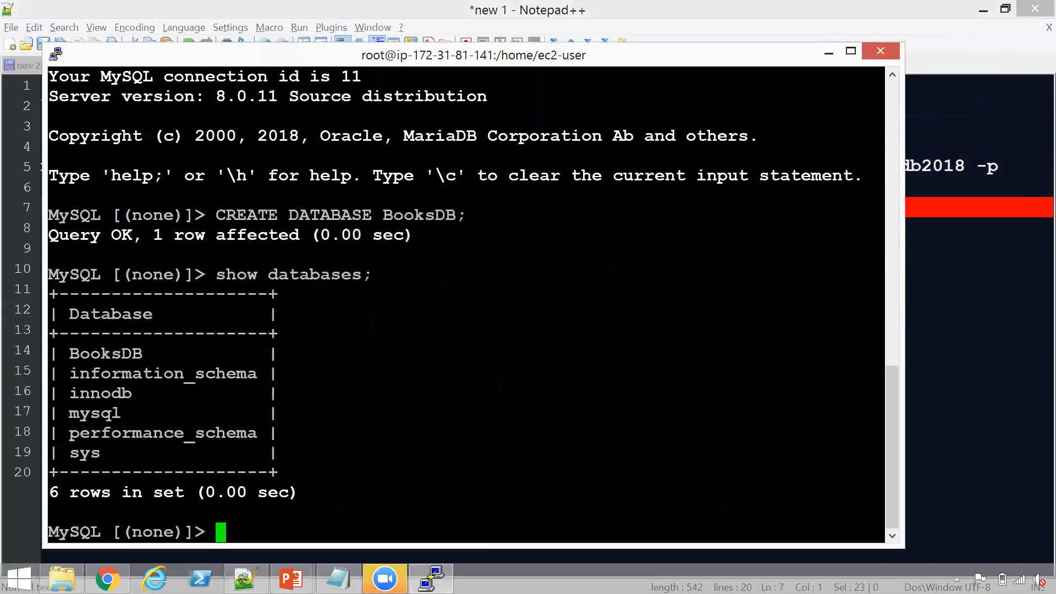
left_click_drag(70, 355, 162, 355)
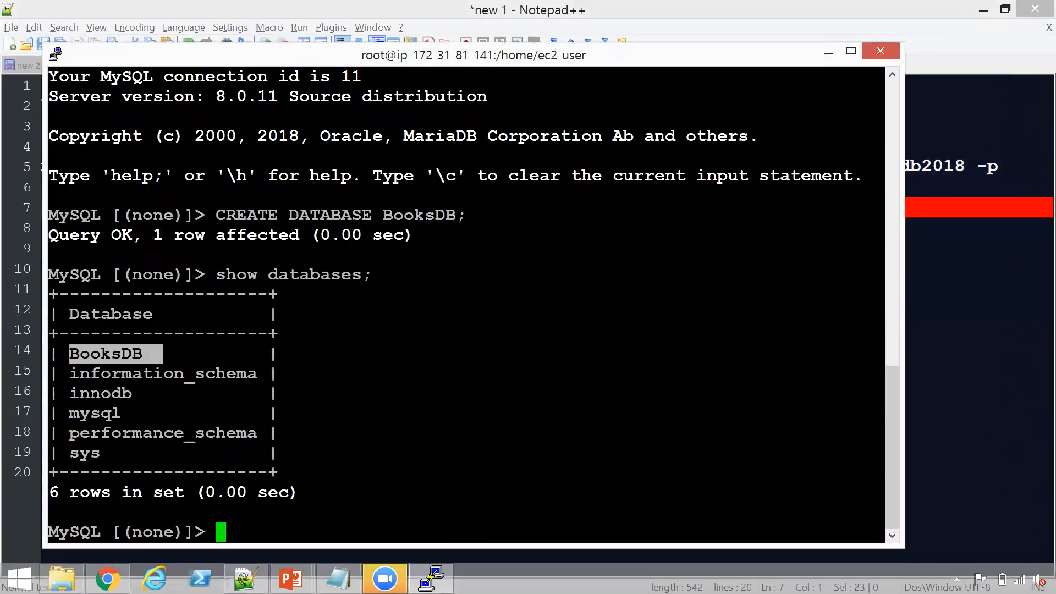
Try to switch the MySQL session to a database named BookDB.
key("alt+Tab")
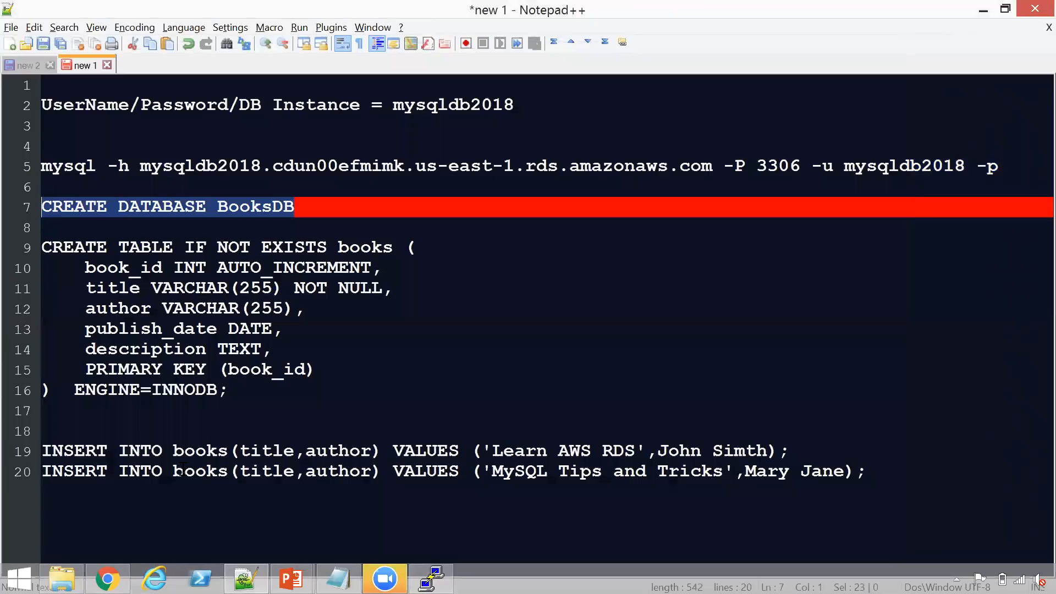
left_click(314, 209)
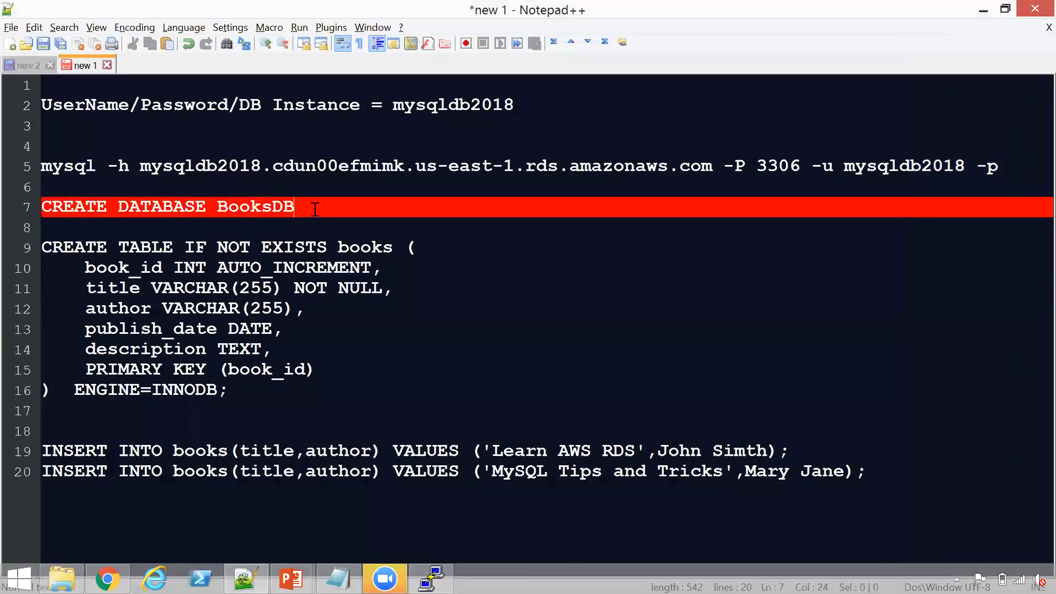
key("alt+Tab")
type("use Bo")
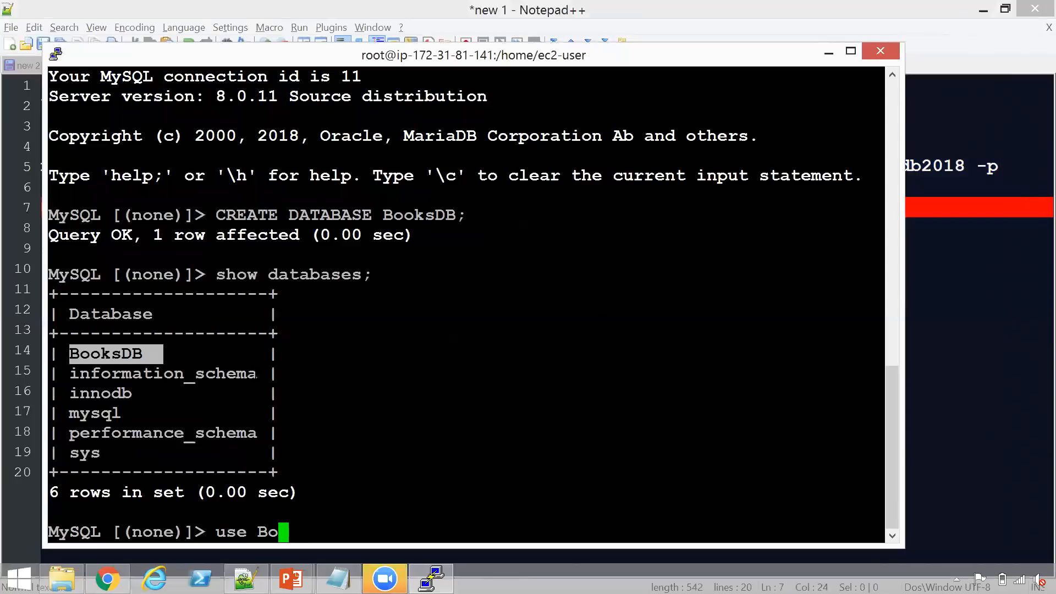
type("okDB")
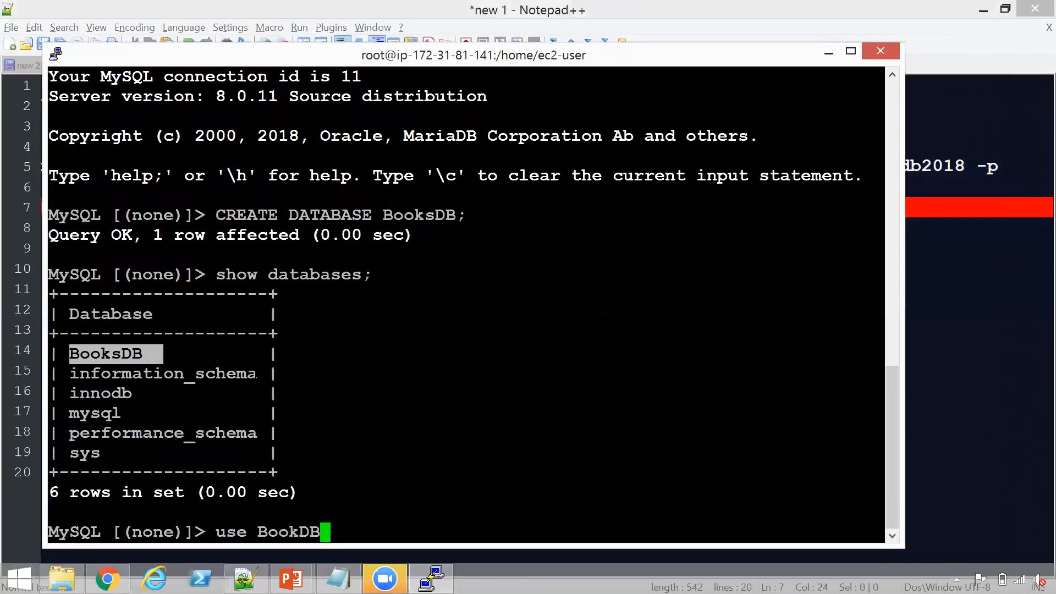
key("Return")
Correct the database name in the use command to BooksDB and run it.
key("Up")
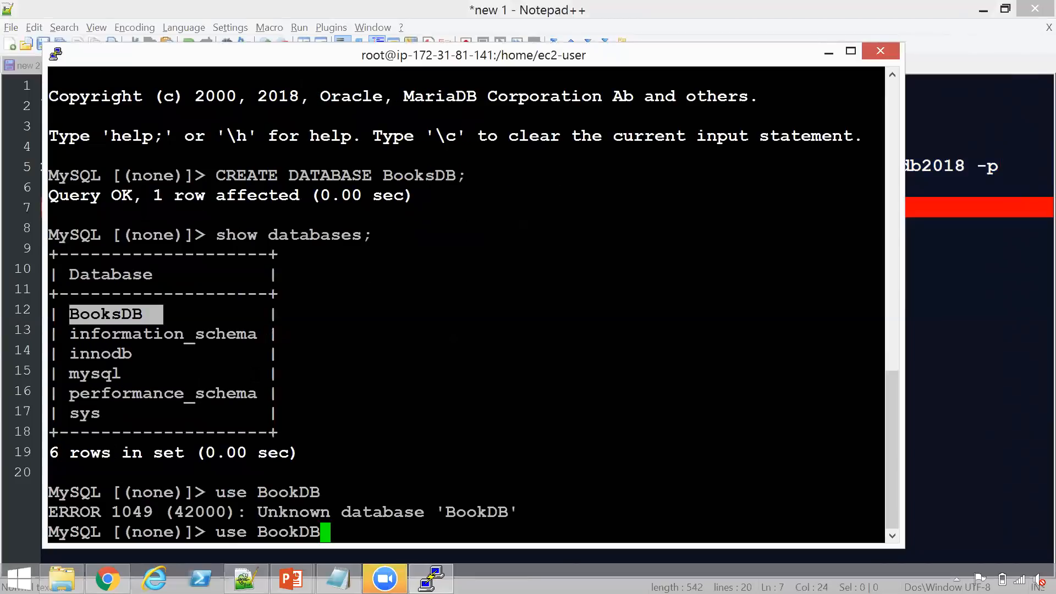
key("alt+Tab")
key("alt+Tab")
key("Left")
key("Left")
type("s")
key("Return")
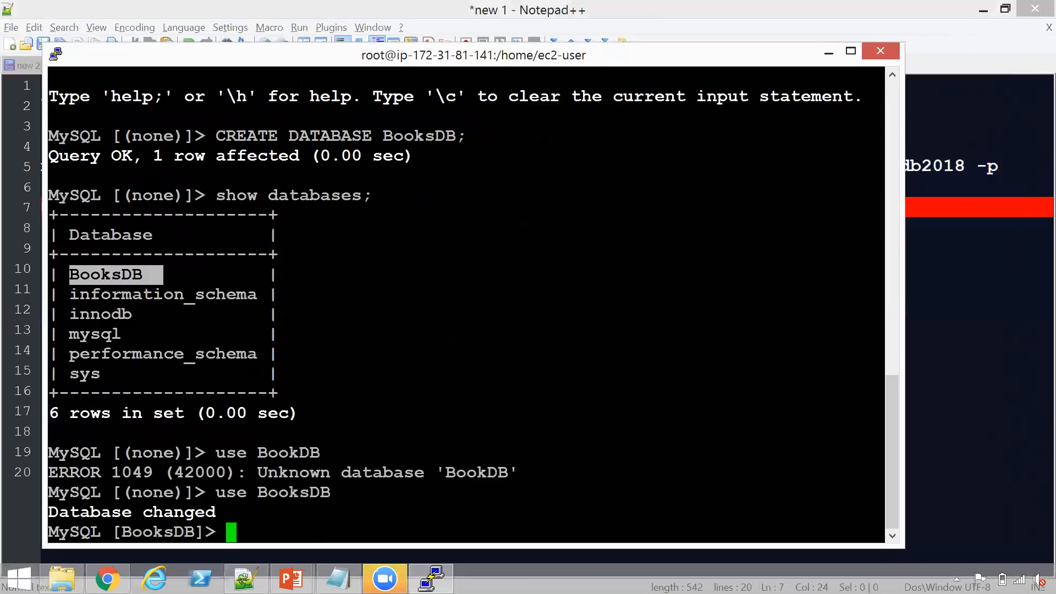
Copy the CREATE TABLE statement for books from the Notepad++ notes and run it in the PuTTY MySQL session.
key("alt+Tab")
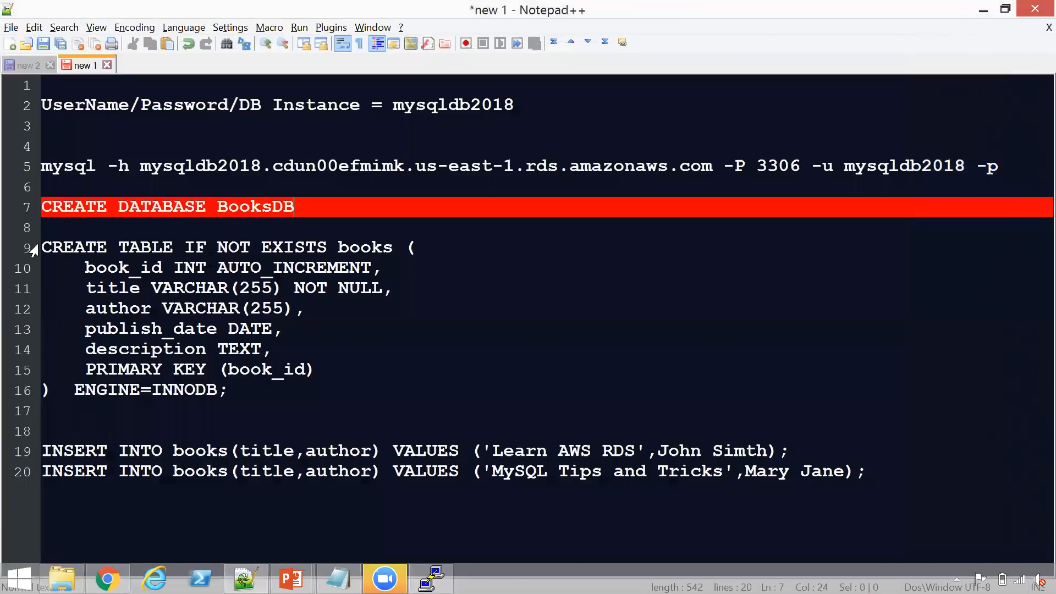
left_click_drag(43, 247, 248, 391)
key("ctrl+c")
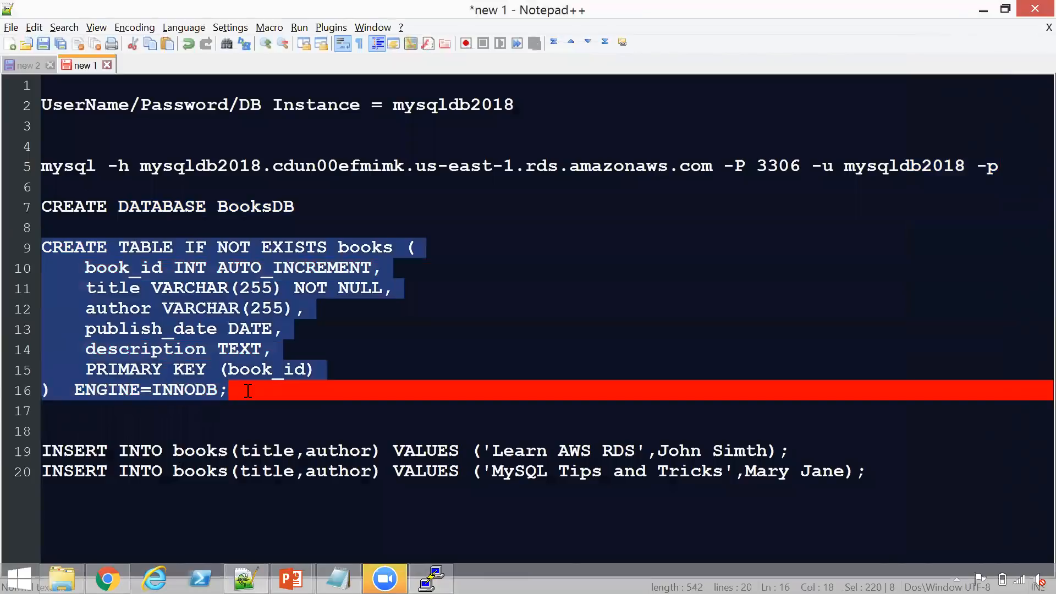
key("alt+Tab")
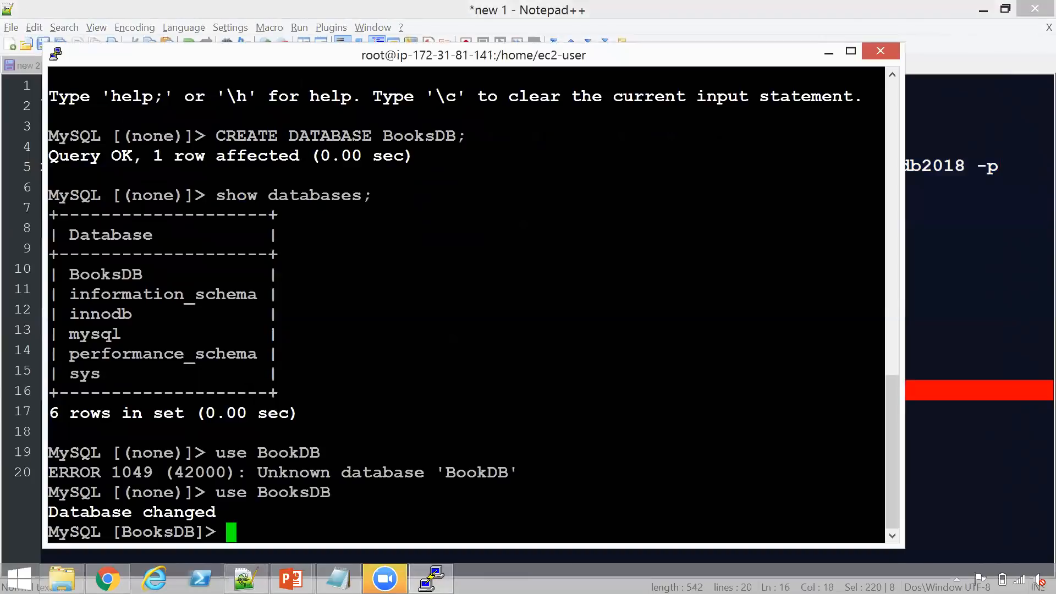
right_click(231, 531)
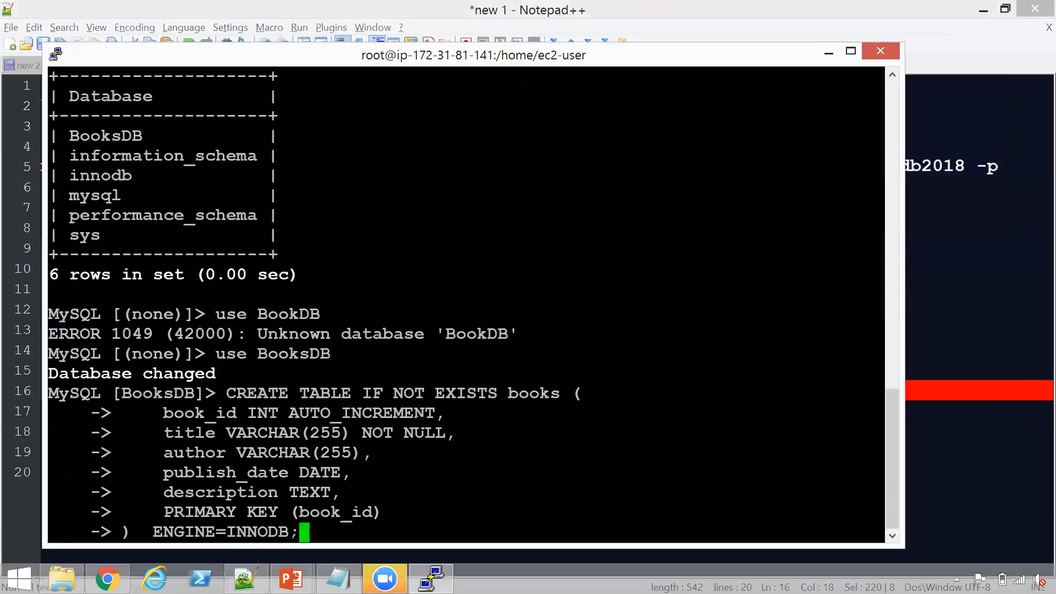
key("Return")
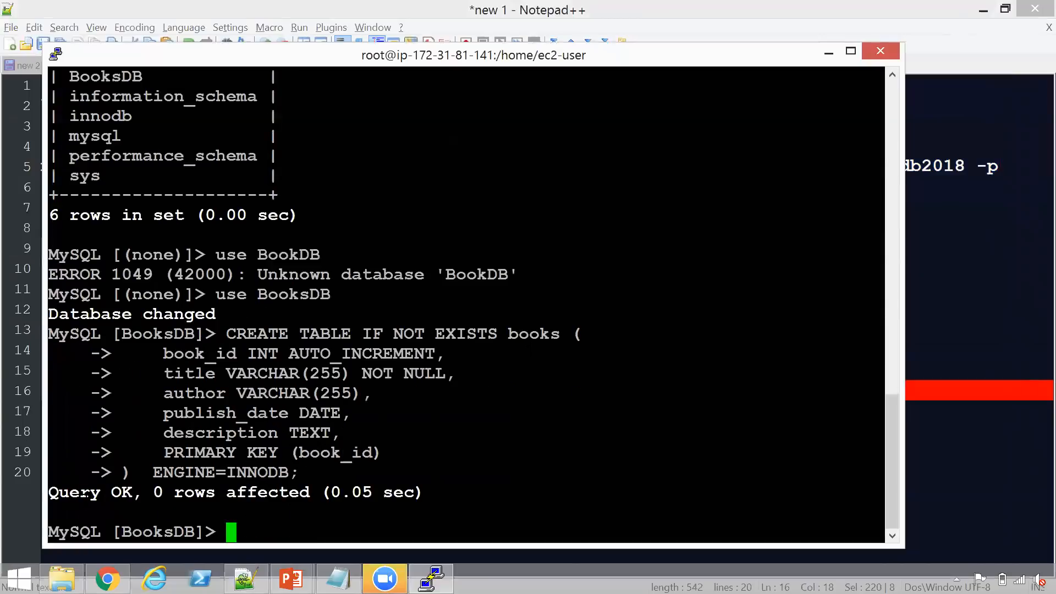
List the tables in BooksDB with show tables; and look for the books table.
left_click_drag(49, 492, 132, 492)
left_click(231, 532)
type("show tables;")
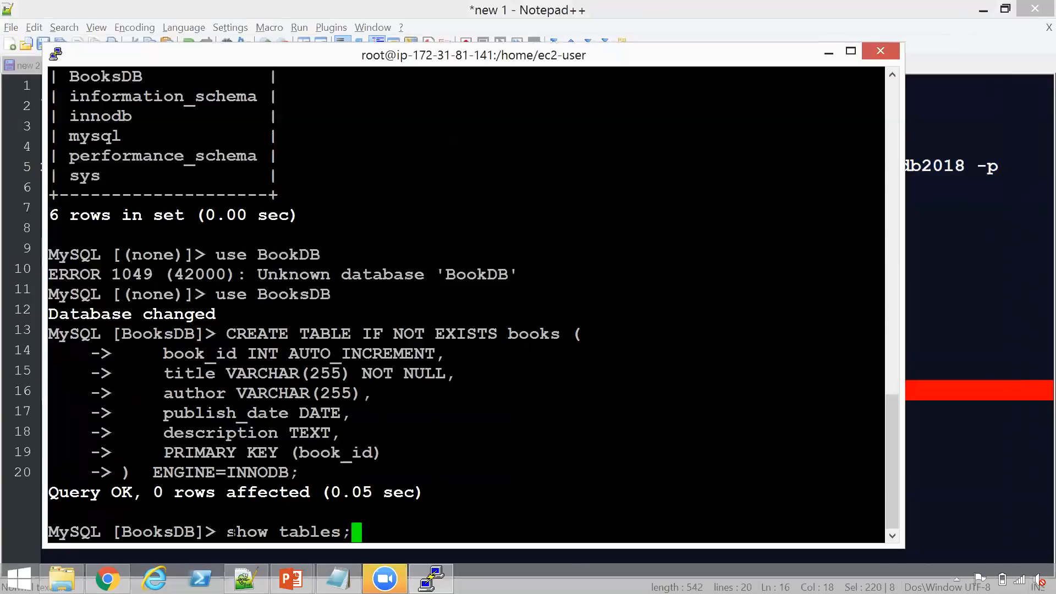
key("Return")
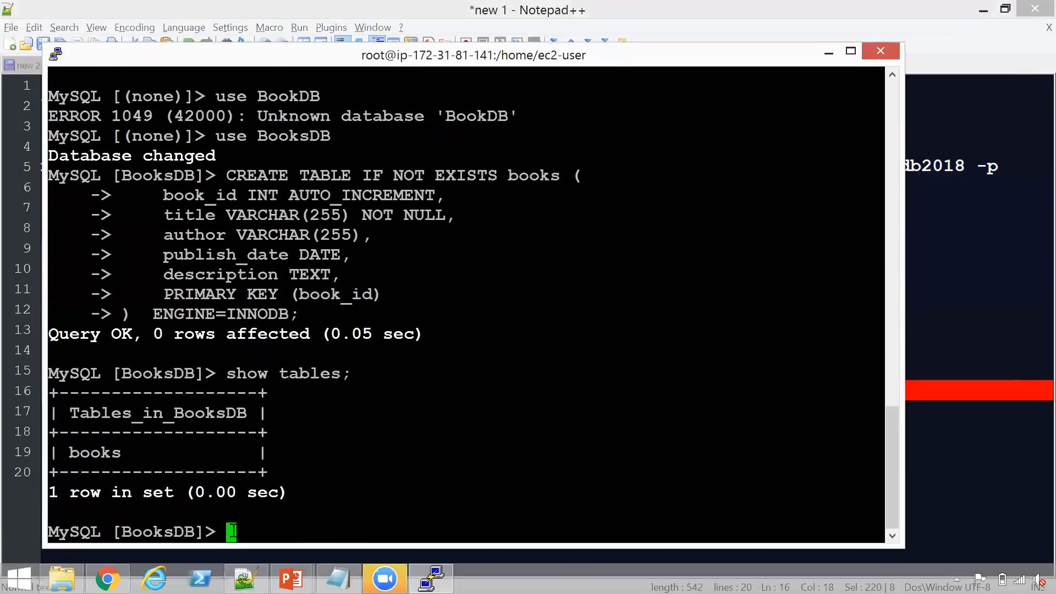
double_click(94, 453)
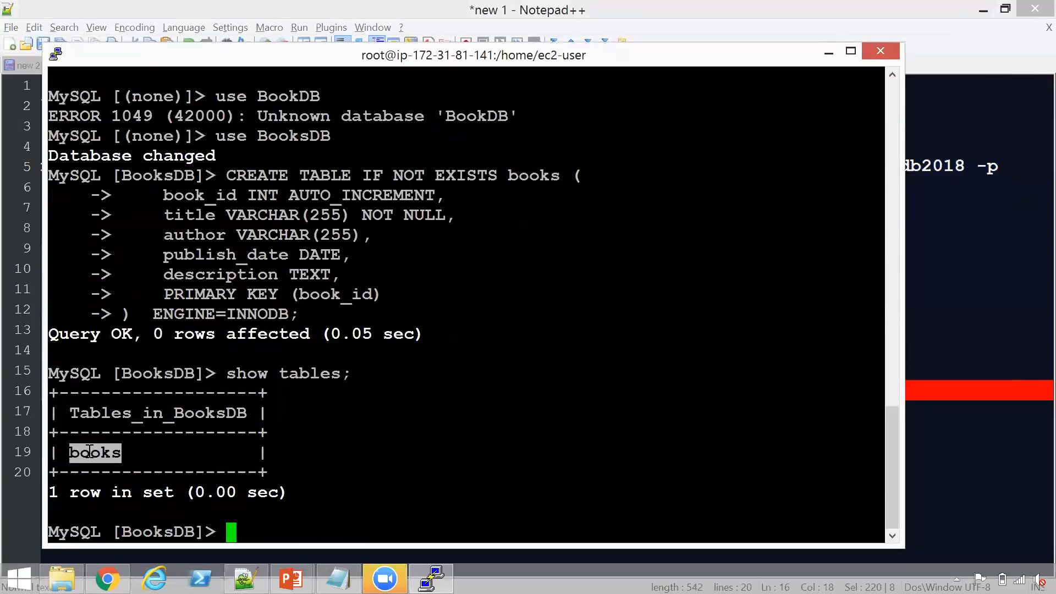
Copy the 'Learn AWS RDS' INSERT statement from the Notepad++ notes and try to run it in the PuTTY MySQL session.
key("alt+Tab")
left_click(374, 369)
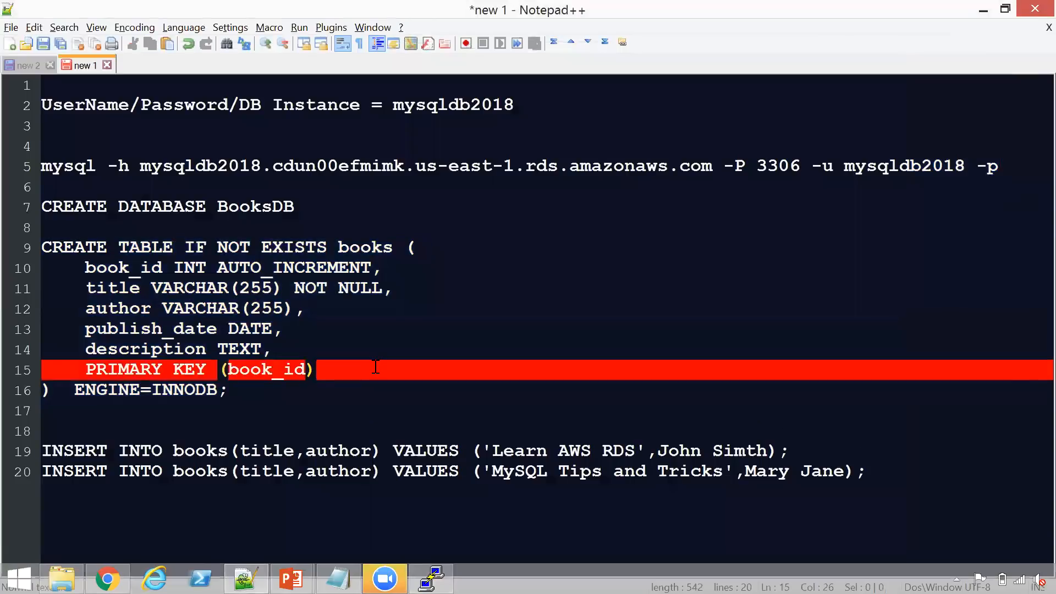
key("Down")
key("Down")
key("Down")
key("Down")
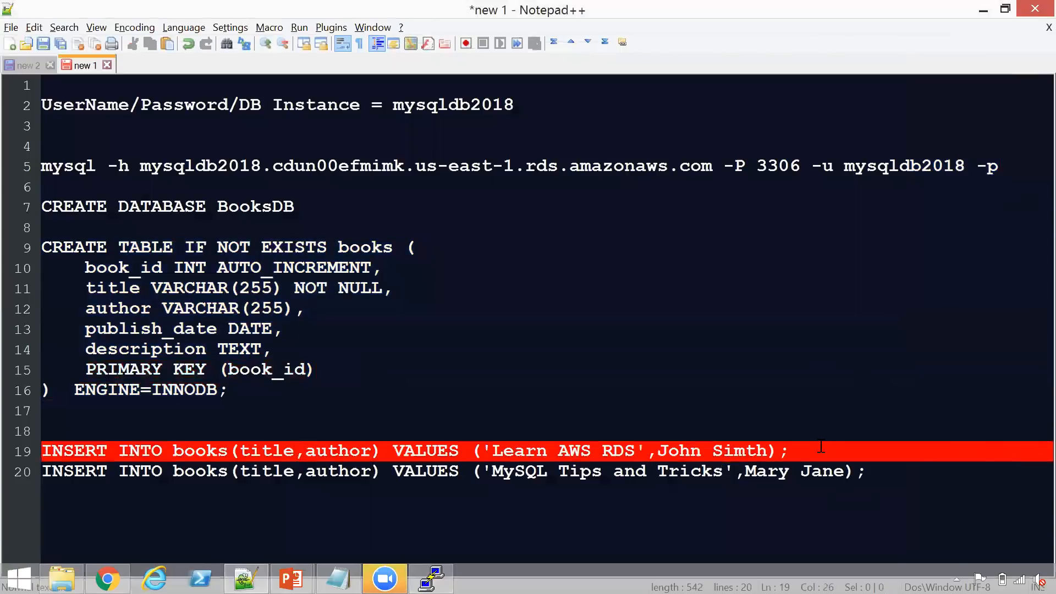
left_click_drag(808, 452, 6, 451)
key("ctrl+c")
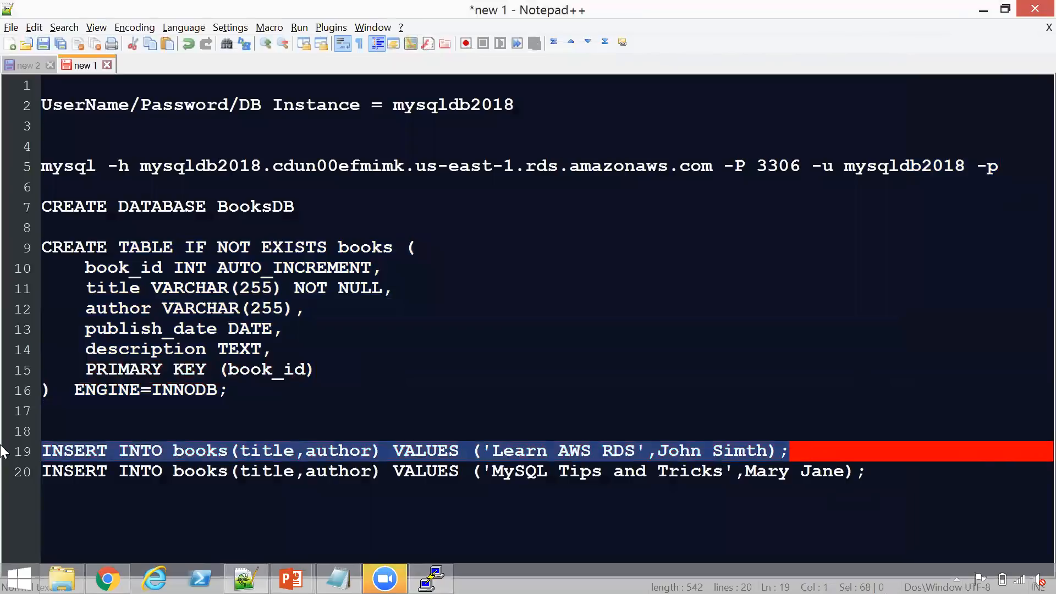
key("alt+Tab")
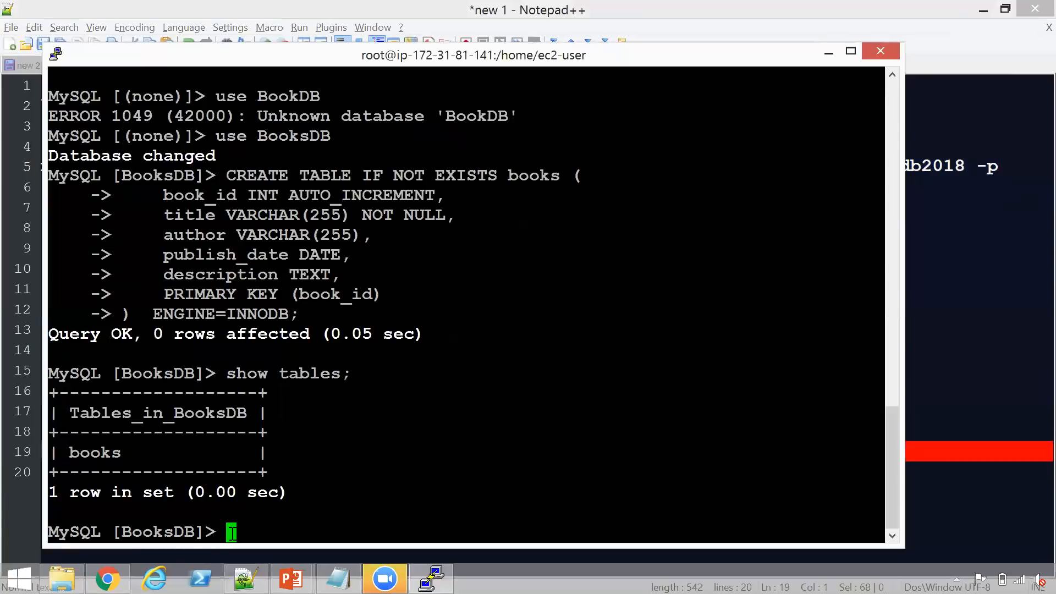
key("shift+Insert")
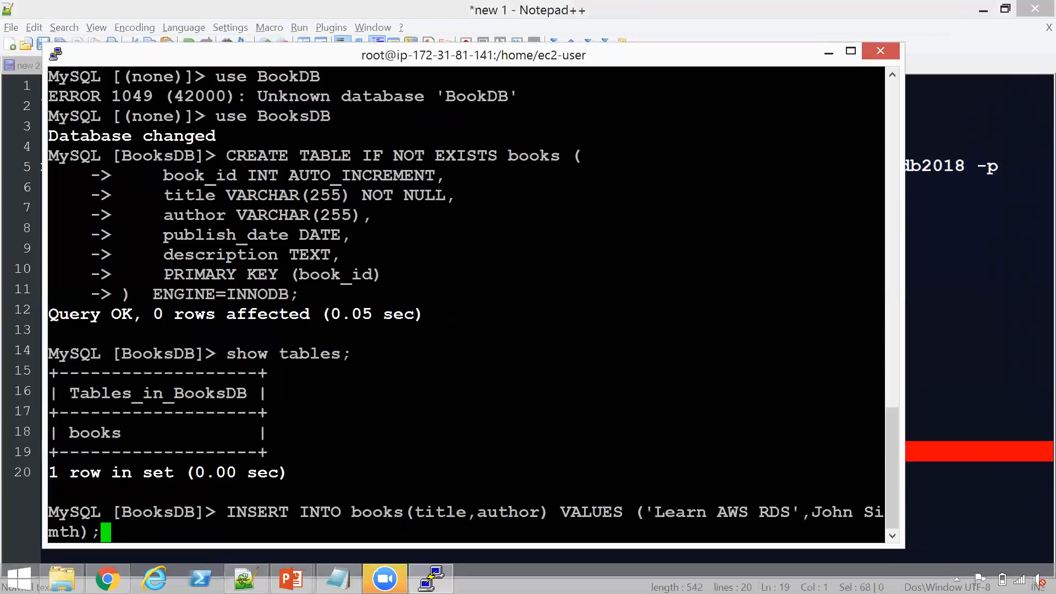
key("Return")
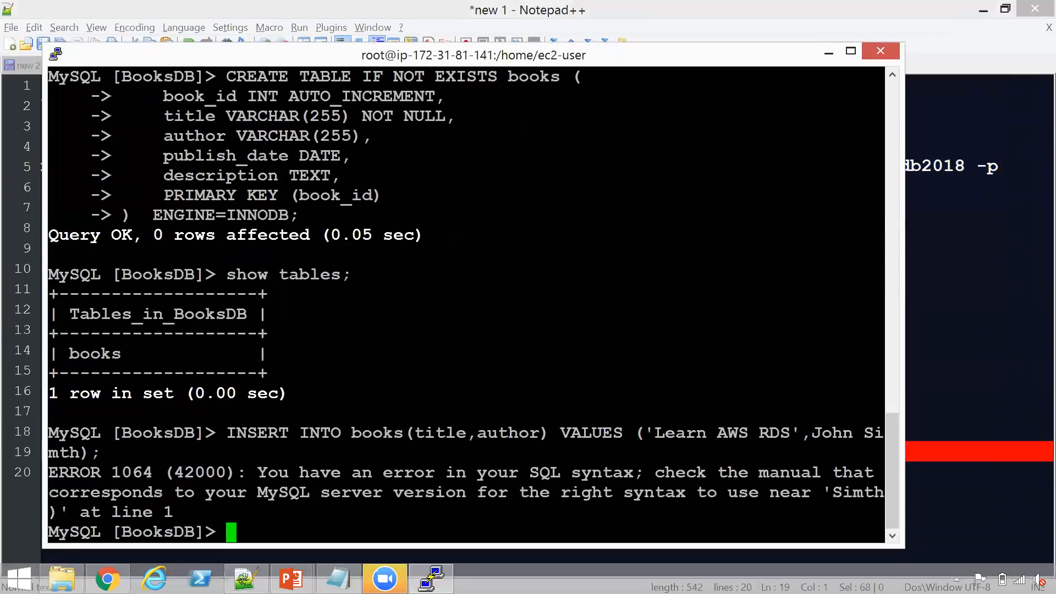
Recall the 'Learn AWS RDS' INSERT statement, enclose the author's name in single quotes, and run it again.
key("Up")
key("Left")
key("Left")
key("Left")
key("Left")
key("Left")
key("Left")
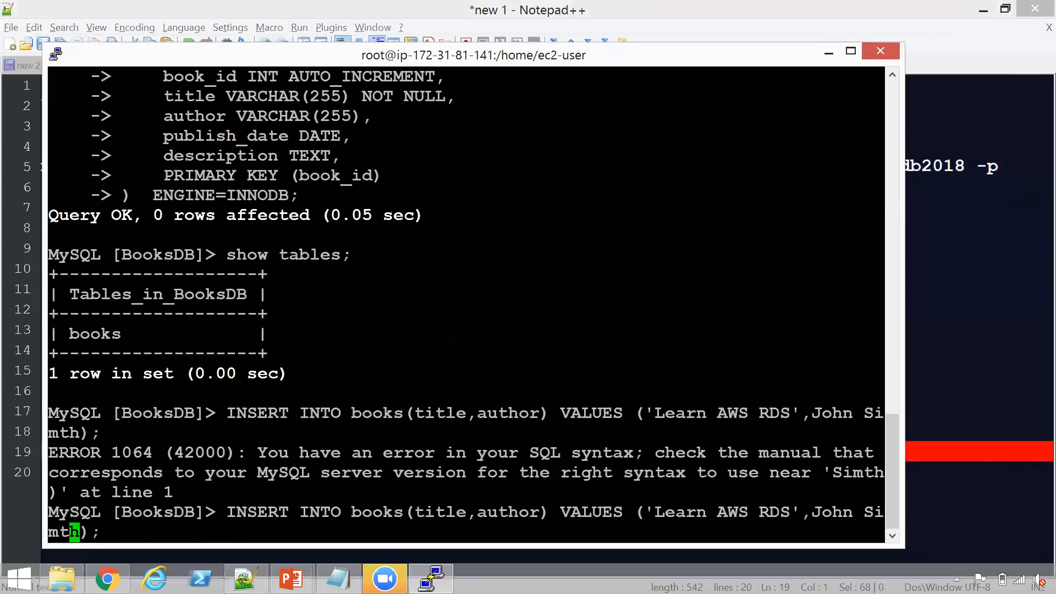
key("Left")
key("Left")
key("Left")
key("Left")
key("Left")
key("Left")
type("'")
key("Right")
key("Right")
key("Right")
key("Right")
key("Right")
key("Right")
key("Right")
key("Right")
key("Right")
key("Right")
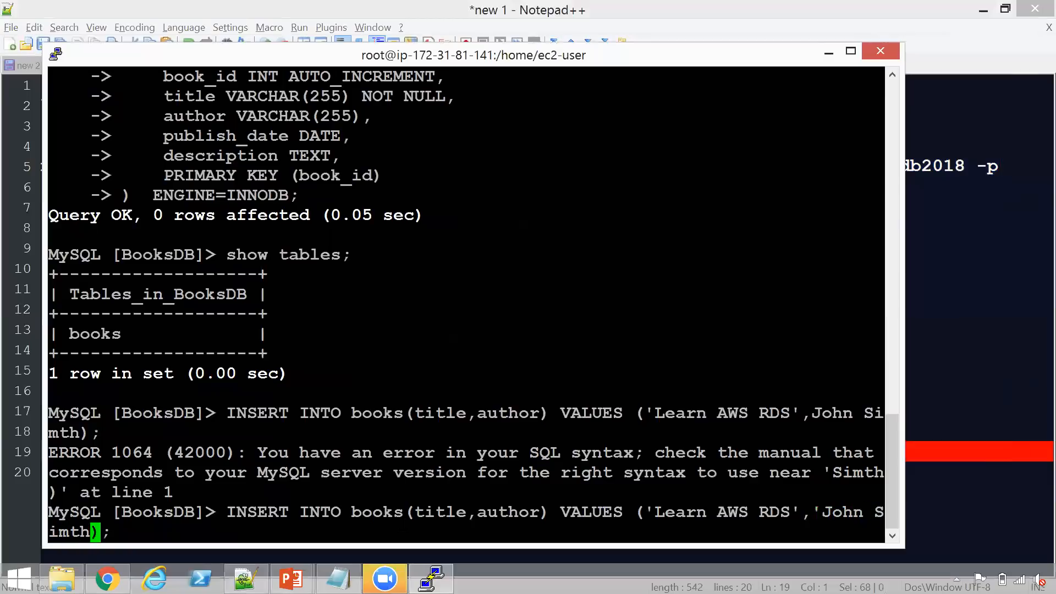
type("'")
key("End")
key("Return")
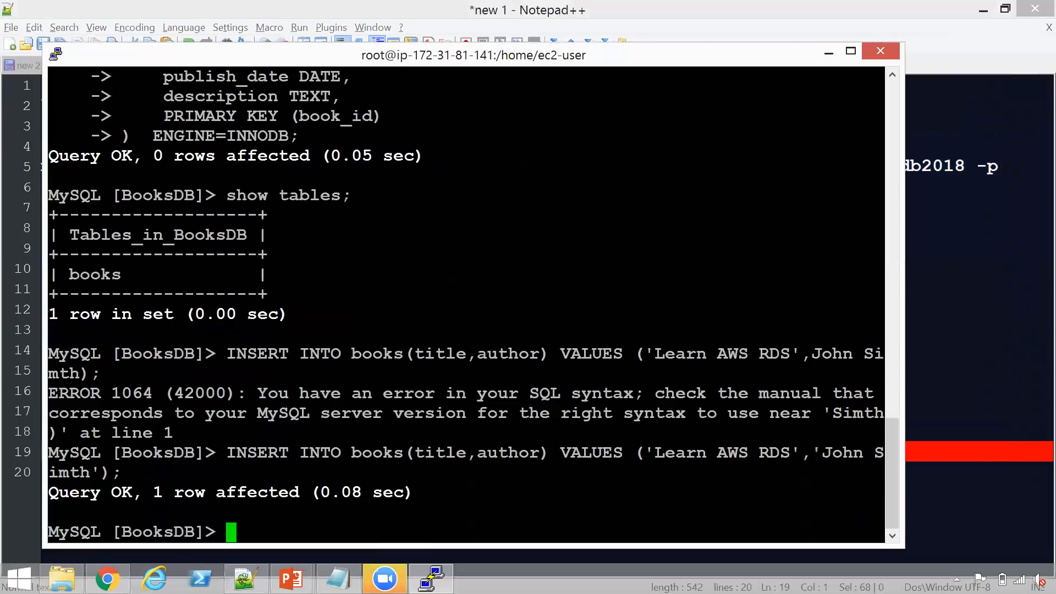
In the Notepad++ notes, enclose the author's name in the 'MySQL Tips and Tricks' INSERT statement in single quotes.
key("alt+Tab")
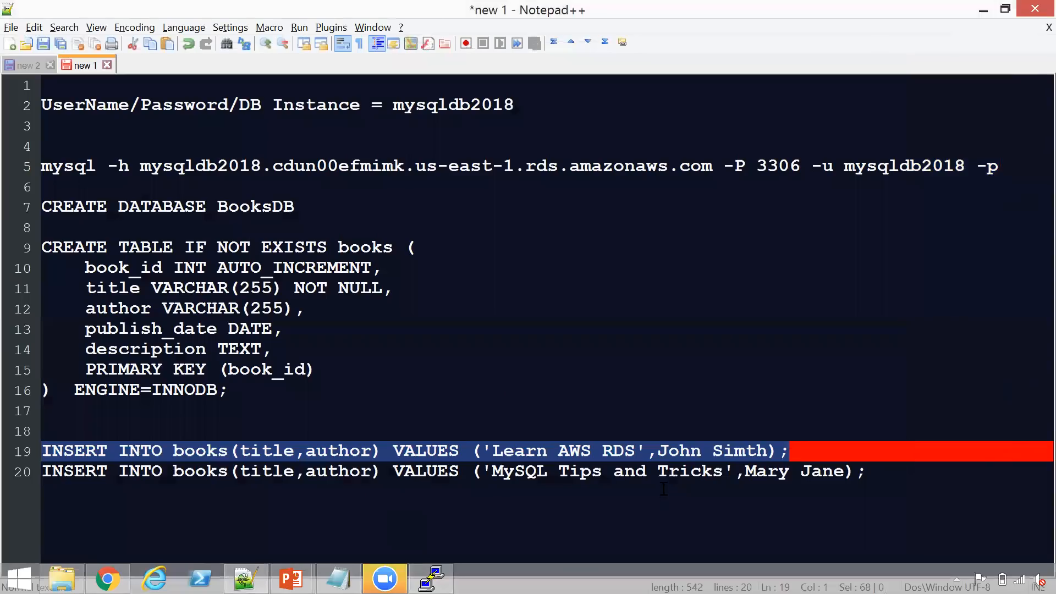
left_click(745, 471)
type("'")
key("Right")
key("Right")
key("Right")
key("Right")
key("Right")
key("Right")
key("Right")
key("Right")
key("Right")
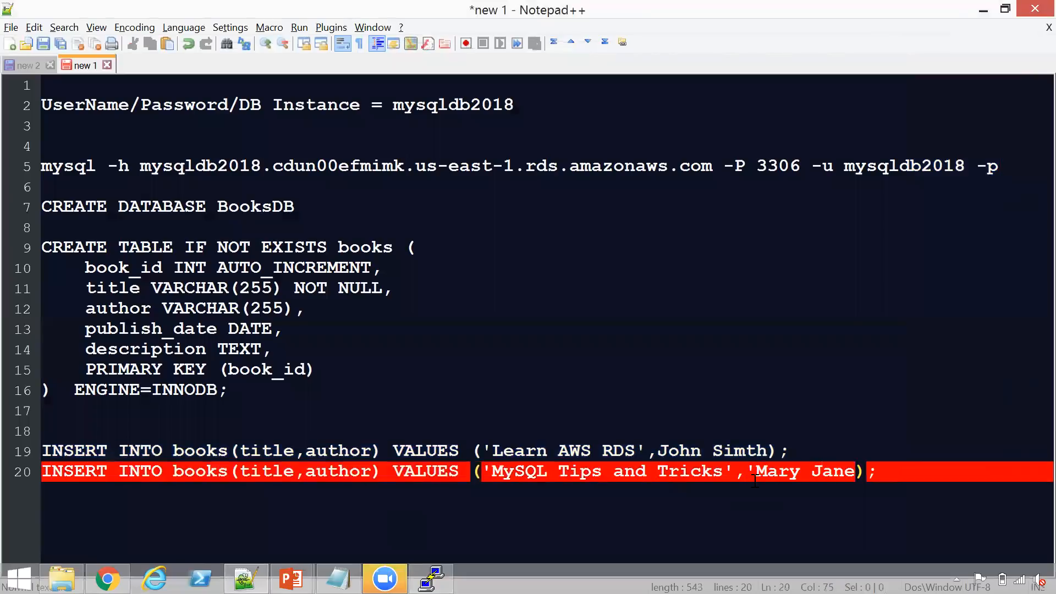
type("'")
Copy the corrected 'MySQL Tips and Tricks' INSERT statement and run it in the PuTTY MySQL session.
left_click_drag(893, 490, 43, 474)
key("ctrl+c")
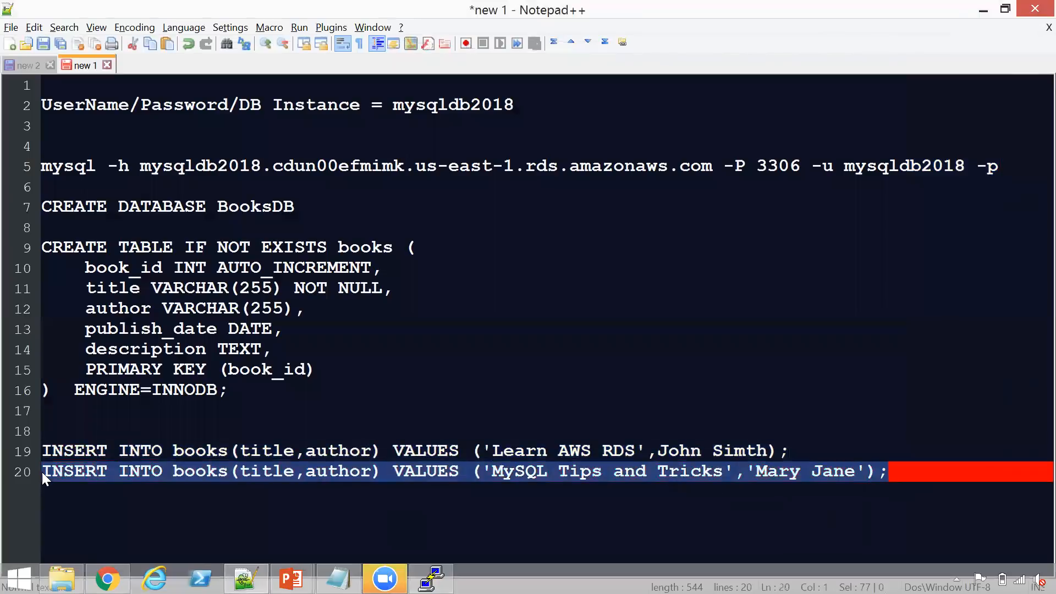
key("alt+Tab")
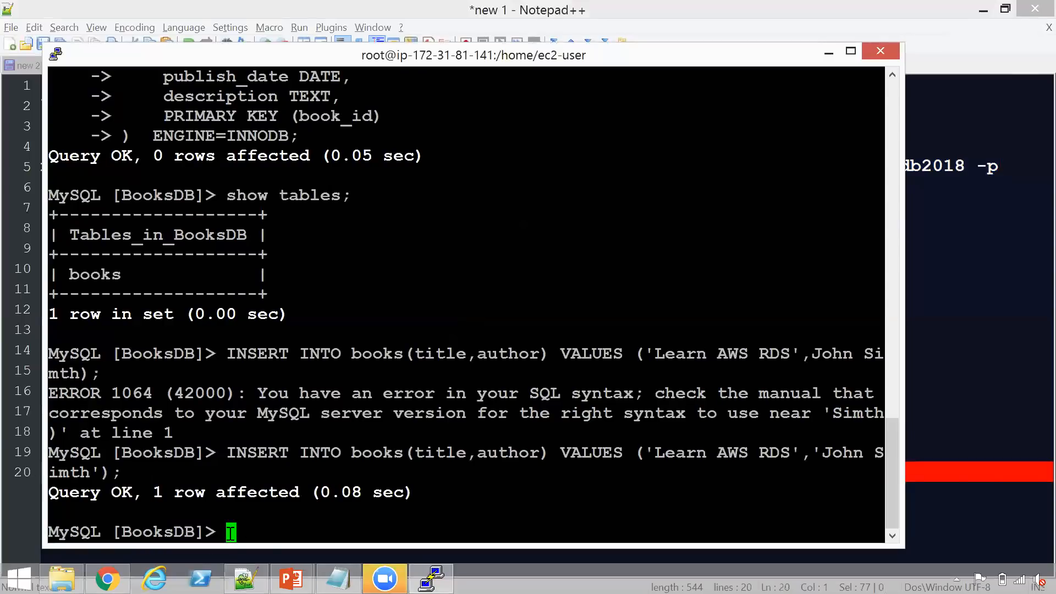
key("shift+Insert")
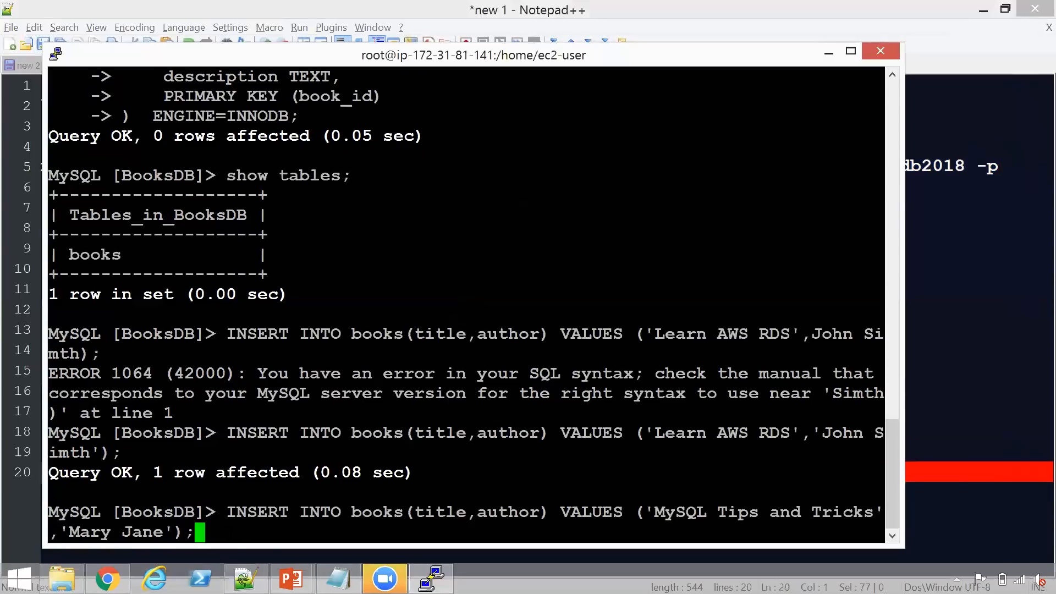
key("Return")
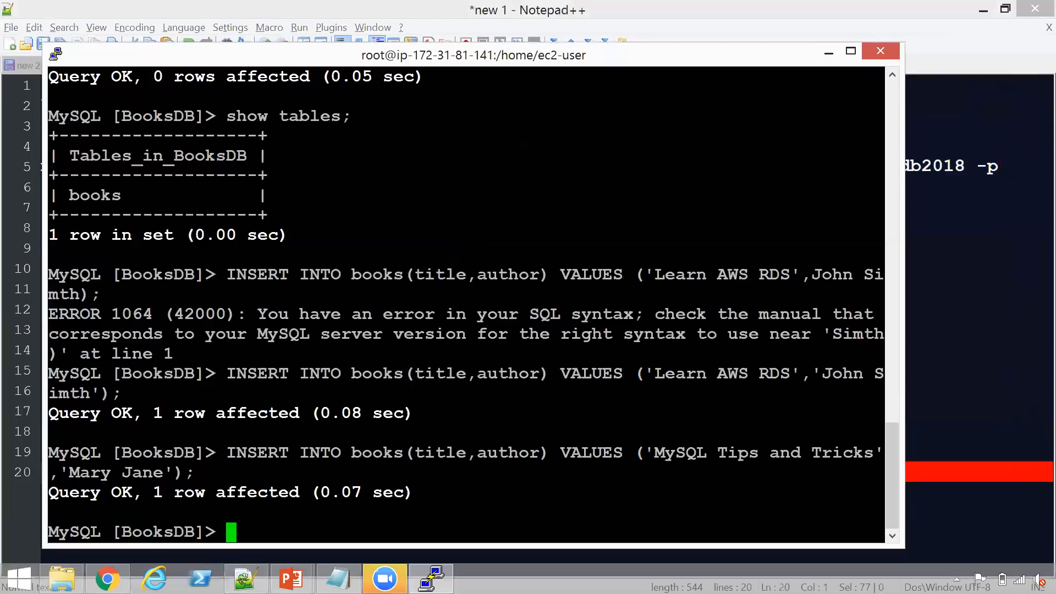
Recall the last INSERT statement, change the title to 'MySQL Best Practices', and run it to add another book.
key("Up")
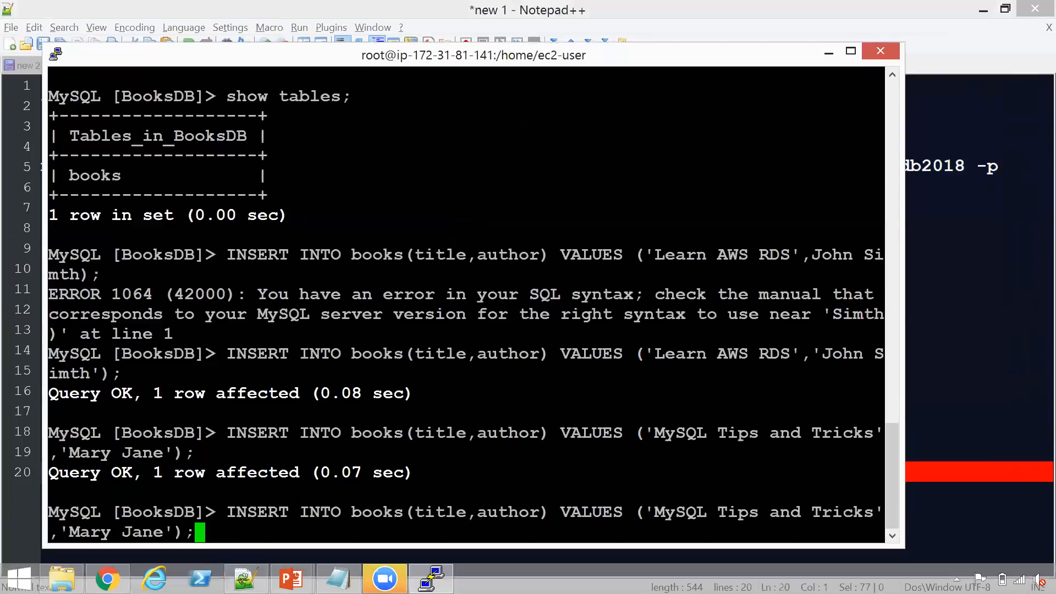
key("Left")
key("Left")
key("Left")
key("Left")
key("Left")
key("Left")
key("Left")
key("Left")
key("Left")
key("Left")
key("Left")
key("Left")
key("Left")
key("Left")
key("Left")
key("Left")
key("Left")
key("Left")
key("Left")
key("Left")
key("Left")
key("Left")
key("Left")
key("Left")
key("Left")
key("Left")
key("Delete")
key("Delete")
key("Delete")
key("Delete")
key("Delete")
key("Delete")
key("Delete")
key("Delete")
key("Delete")
key("Delete")
key("Delete")
key("Delete")
key("Delete")
key("Delete")
key("Delete")
type("Best P")
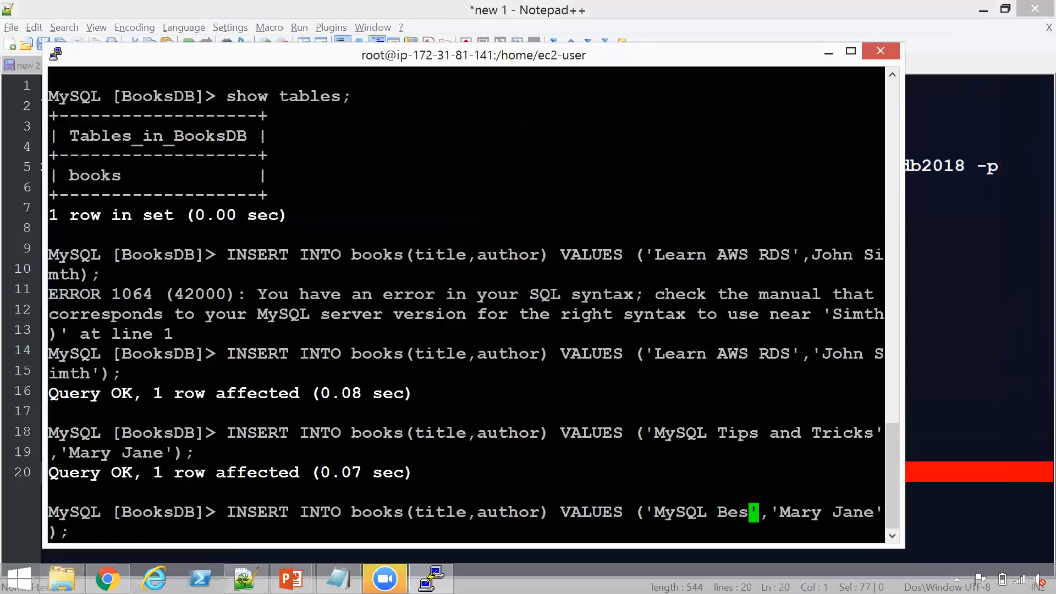
type("ractices")
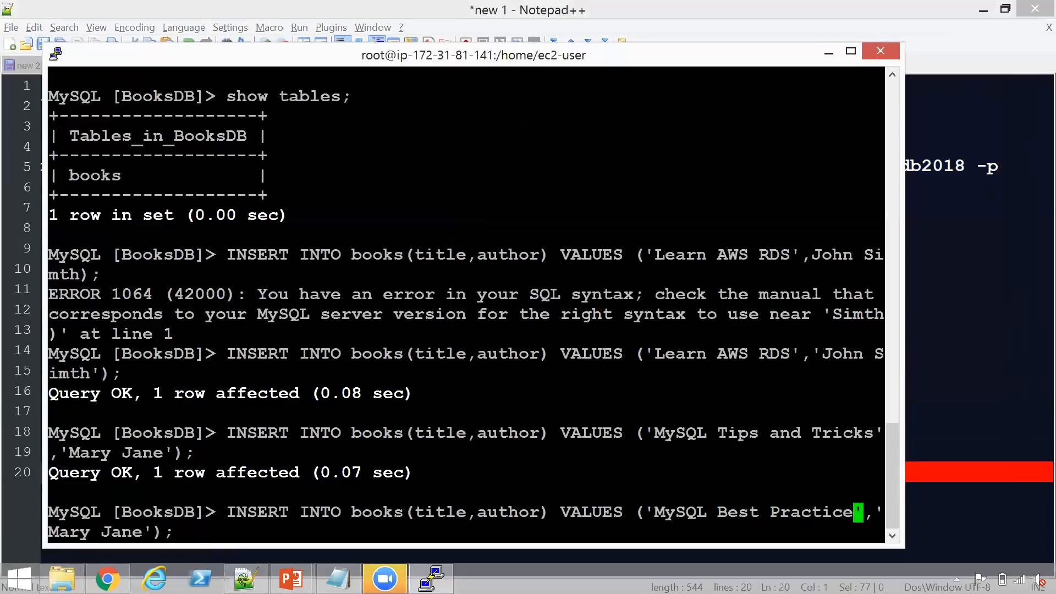
key("Right")
key("Right")
key("Right")
key("Right")
key("Right")
key("Right")
key("Right")
key("Right")
key("Right")
key("Right")
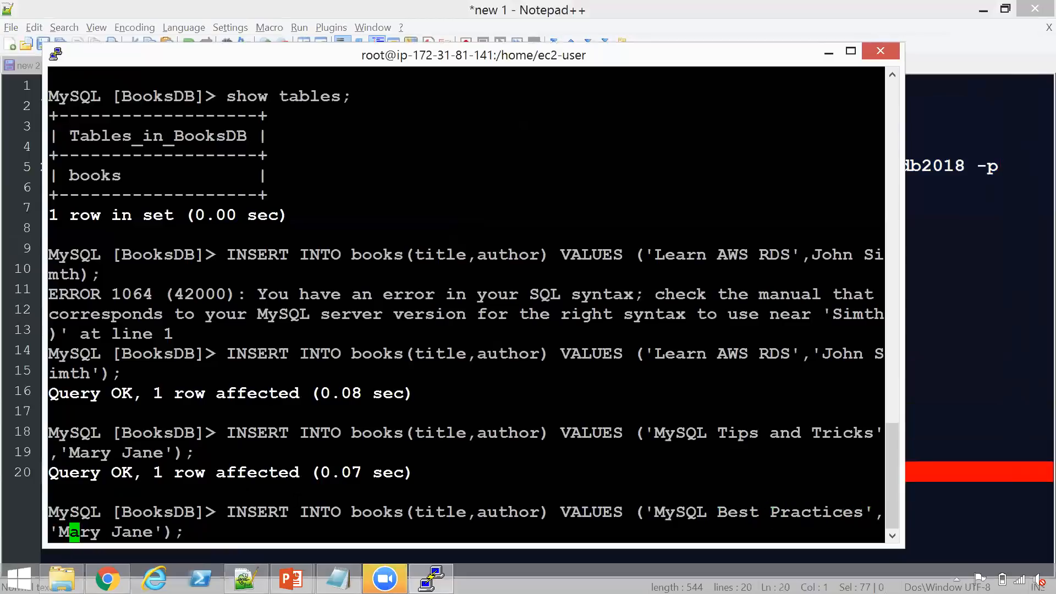
key("Right")
key("Right")
key("Right")
key("Right")
key("Right")
key("Return")
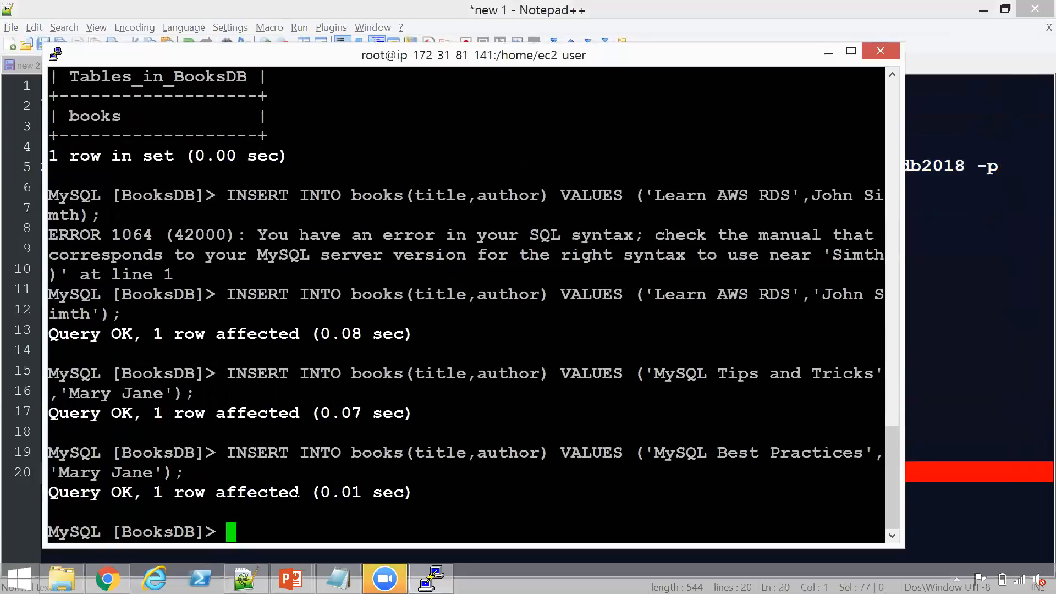
Query all records with select * from books; and examine the titles and authors returned.
type("lec")
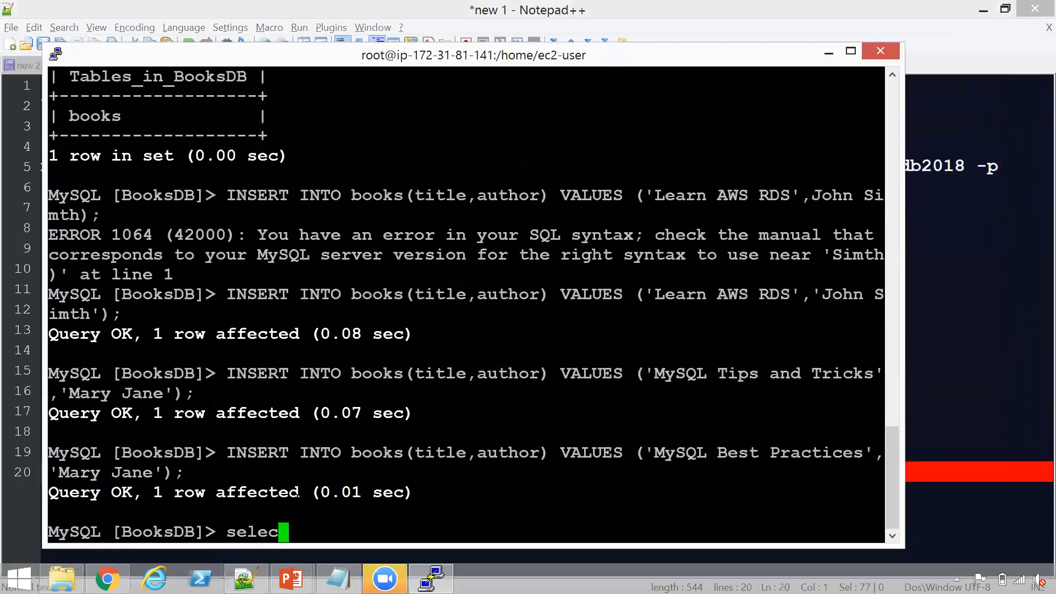
type("t * from b")
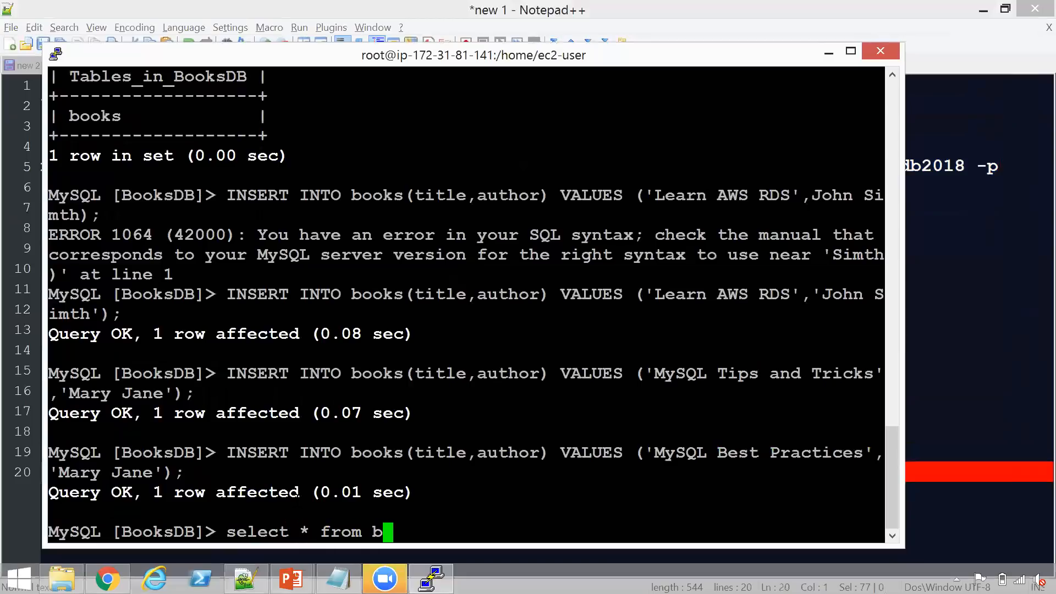
type("ooks;")
key("Return")
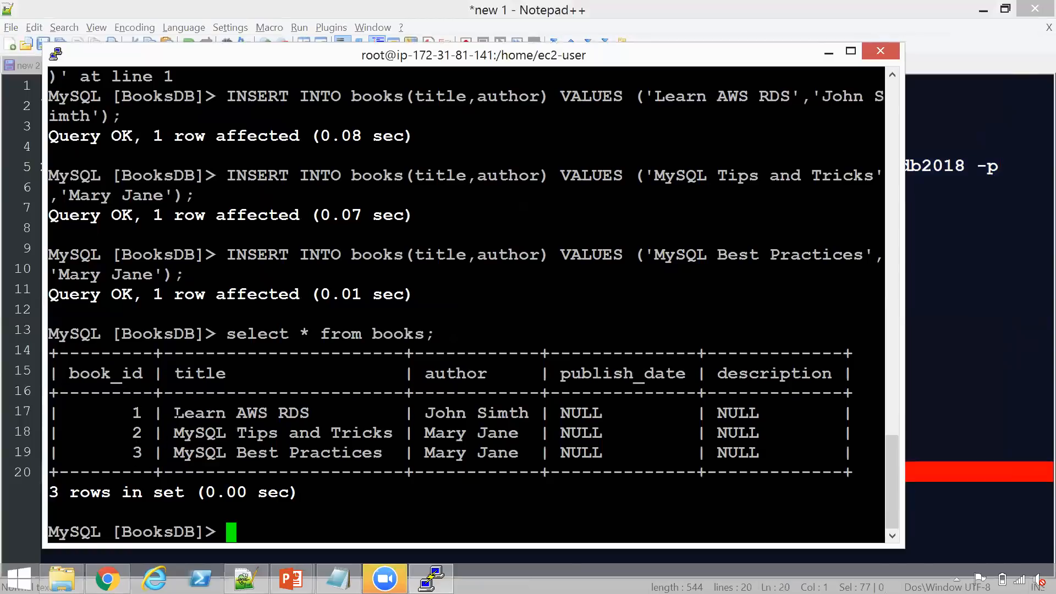
left_click_drag(190, 414, 354, 453)
left_click(436, 452)
Exit the MySQL client, the root shell and the ec2-user session with exit to close the PuTTY connection.
type("exit")
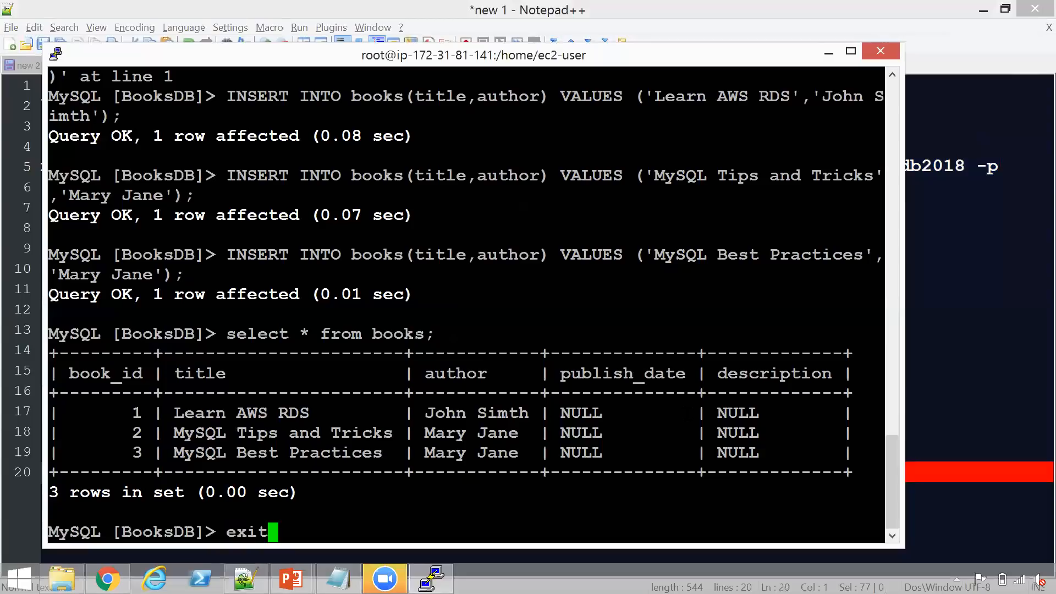
key("Return")
type("exit")
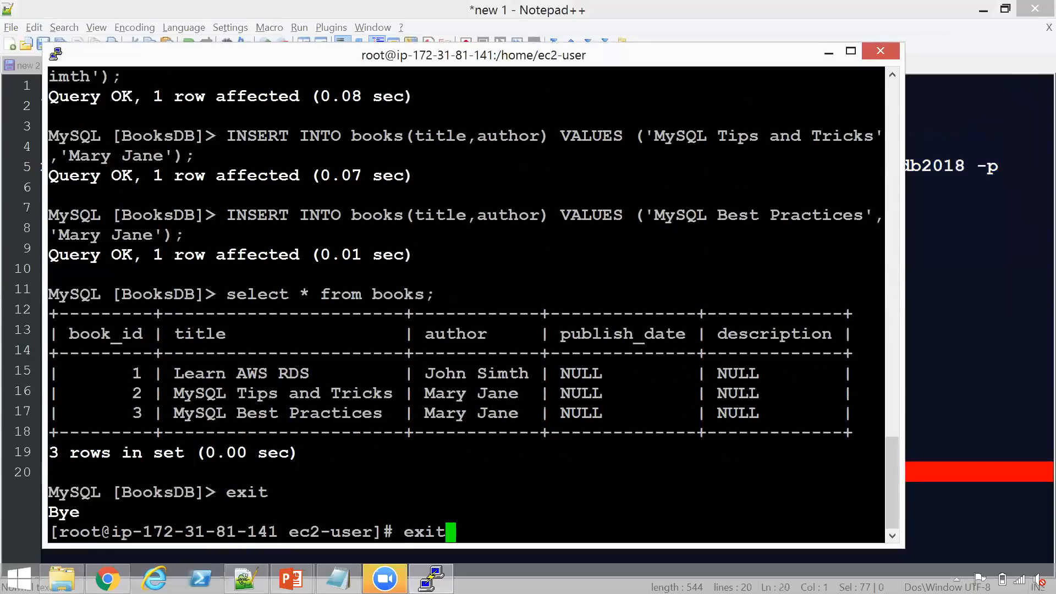
key("Return")
type("exit")
key("Return")
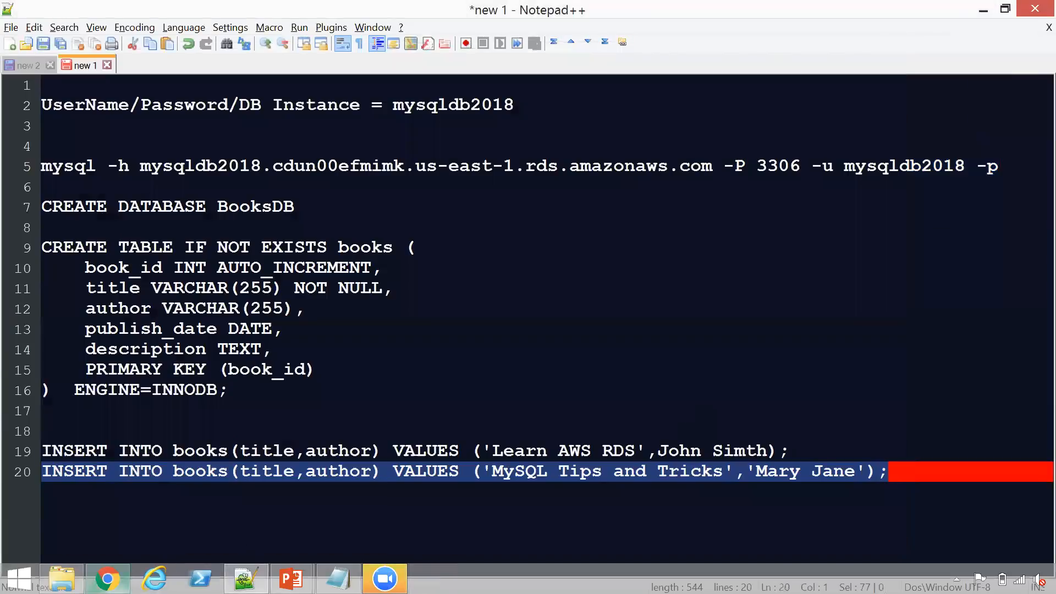
Switch to Chrome and open the list of DB instances in the Amazon RDS console.
left_click(107, 578)
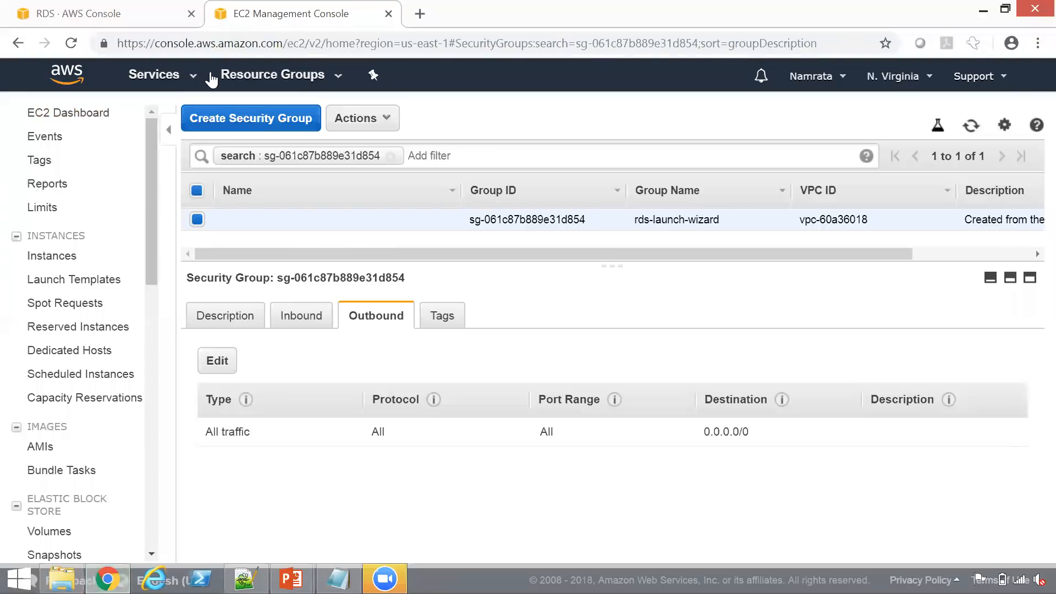
left_click(194, 82)
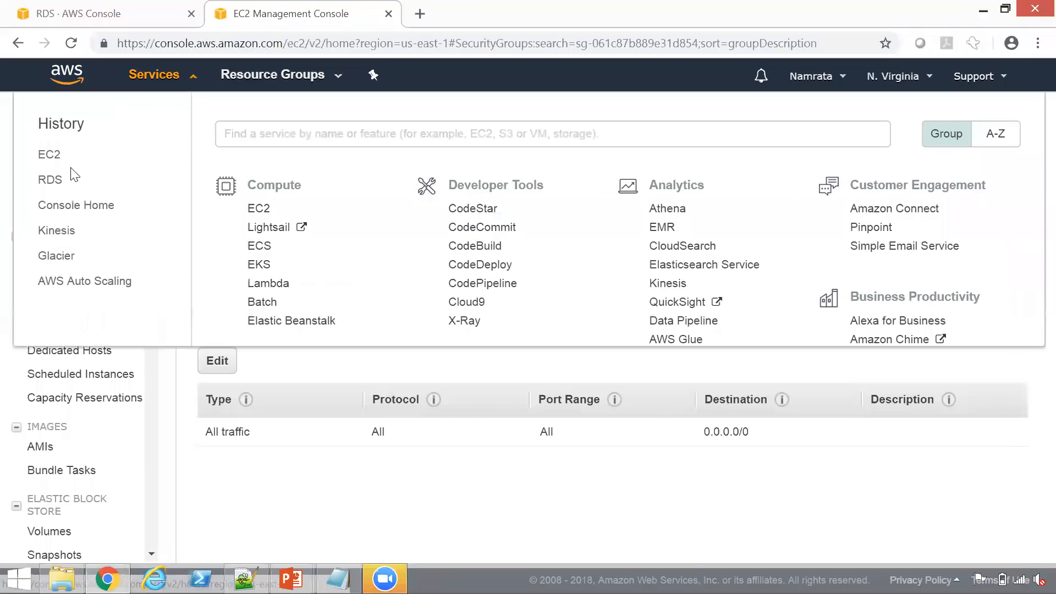
left_click(53, 180)
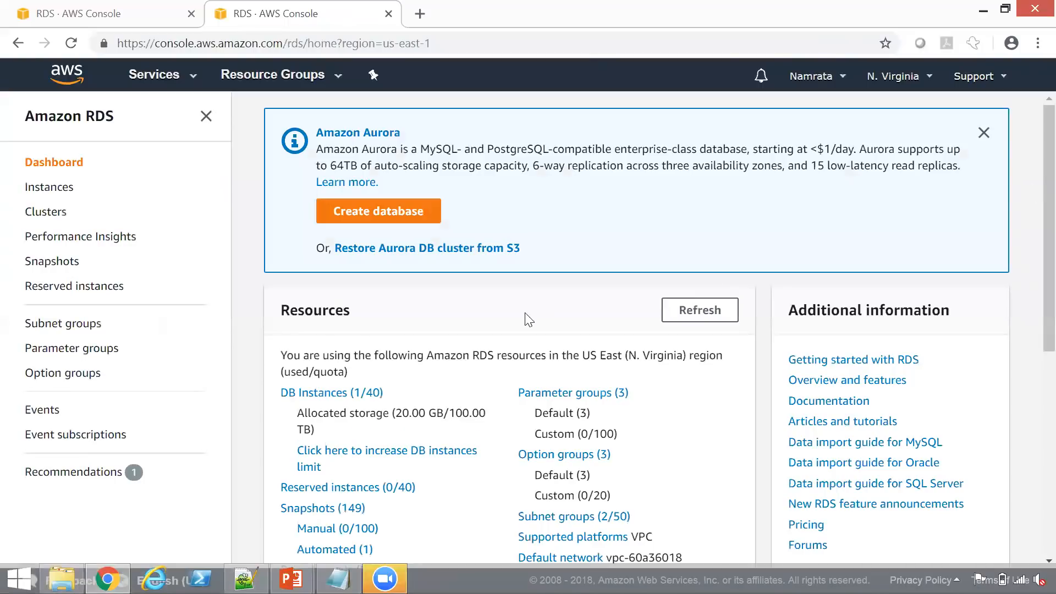
left_click(341, 393)
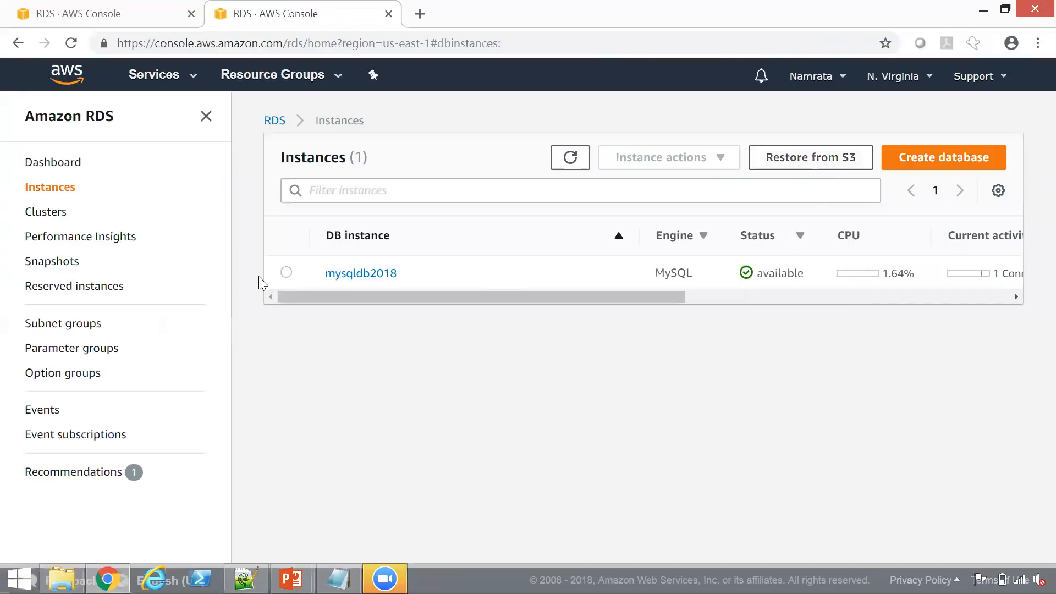
Delete the mysqldb2018 DB instance without a final snapshot, acknowledging the loss of automated backups and confirming with the phrase 'delete me'.
left_click(286, 273)
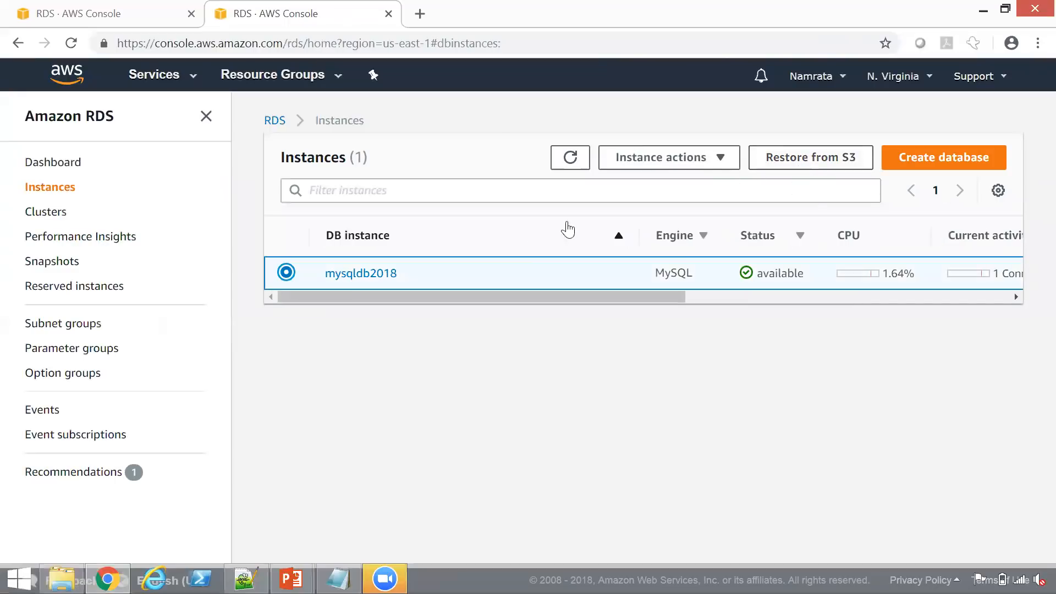
left_click(671, 159)
left_click(652, 272)
left_click(415, 250)
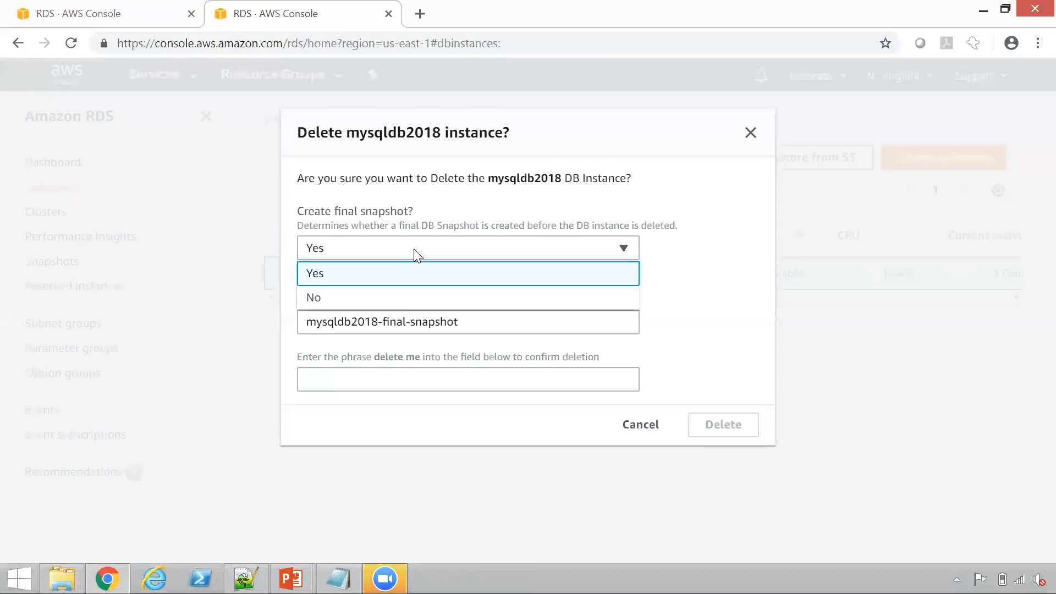
left_click(310, 299)
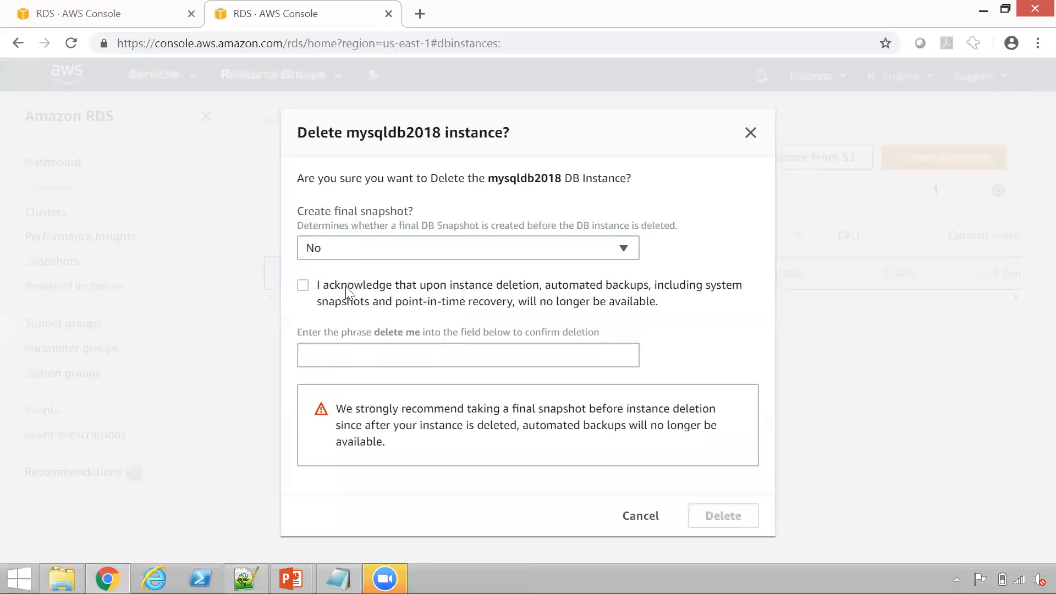
left_click(303, 285)
left_click(365, 358)
type("delete me")
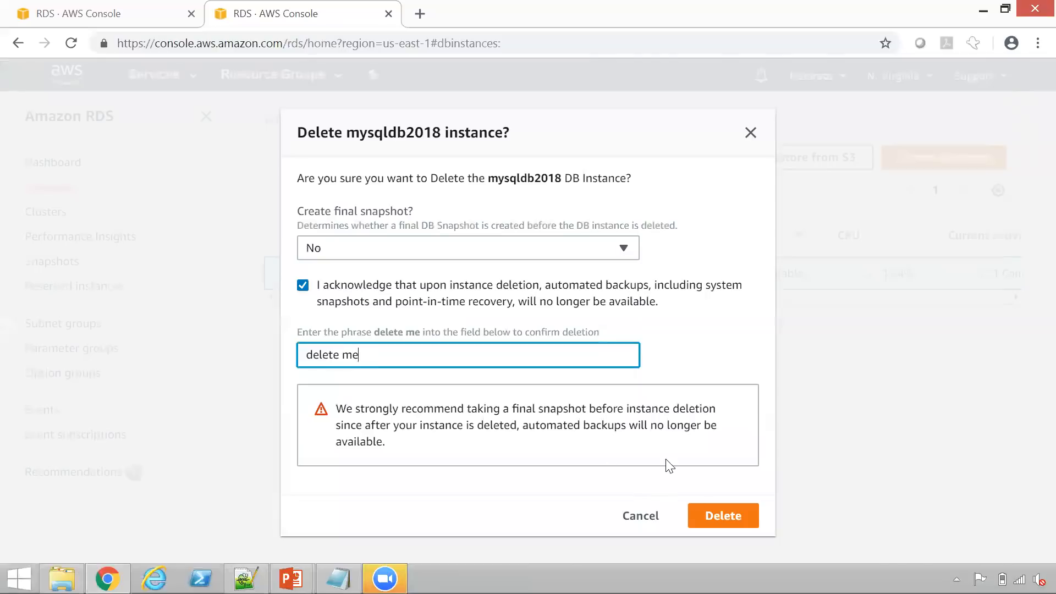
left_click(714, 520)
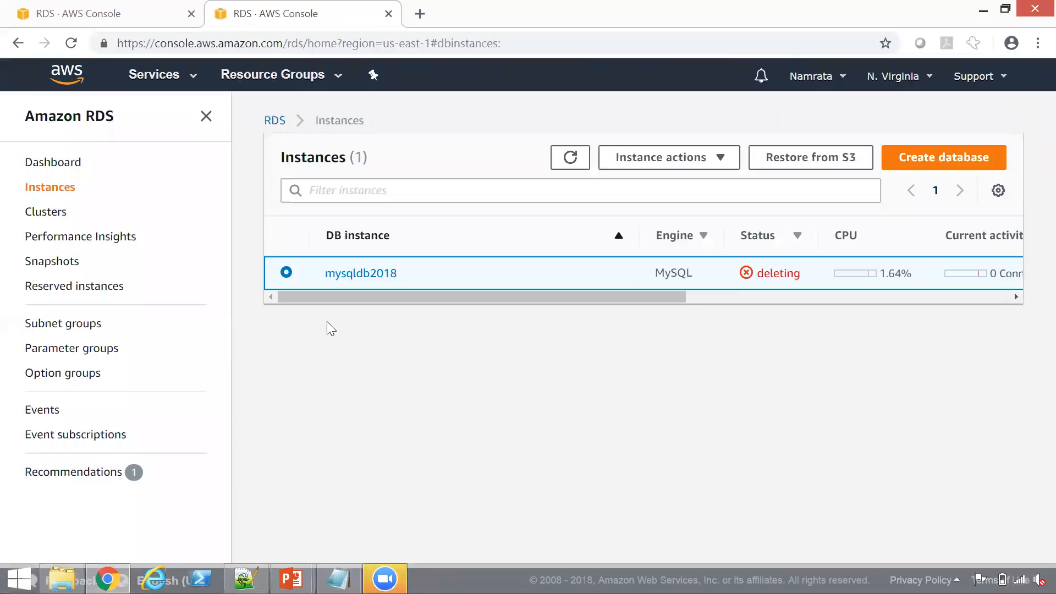
Go to the EC2 service and open its list of running instances.
left_click(193, 82)
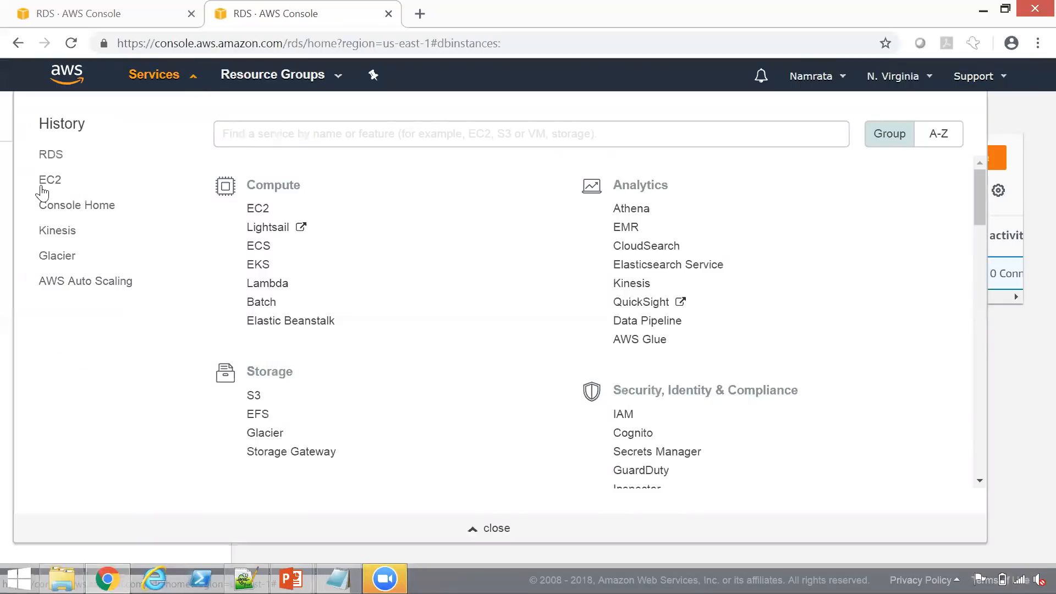
left_click(50, 183)
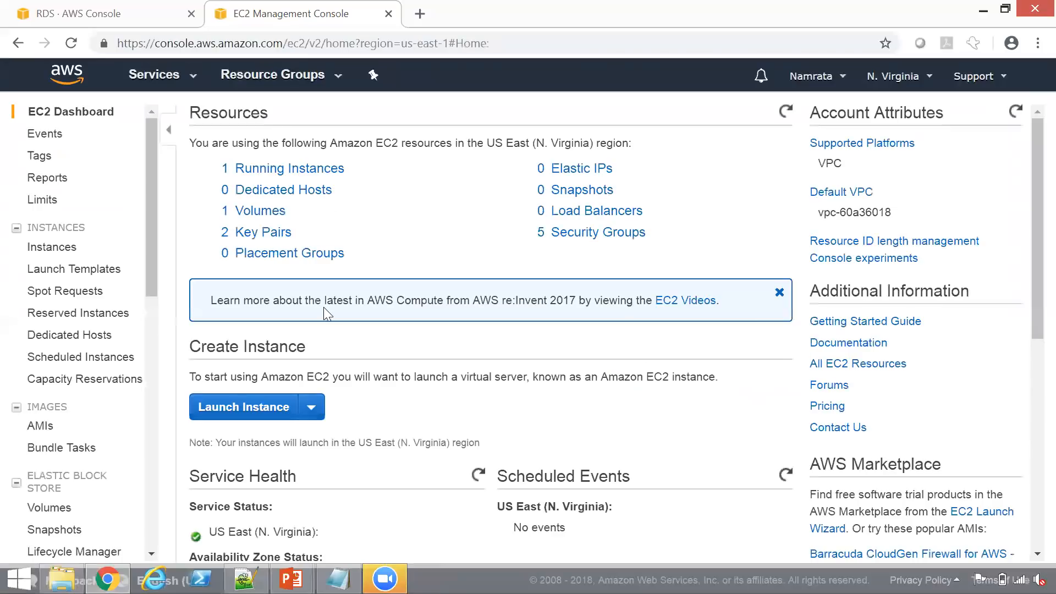
left_click(302, 167)
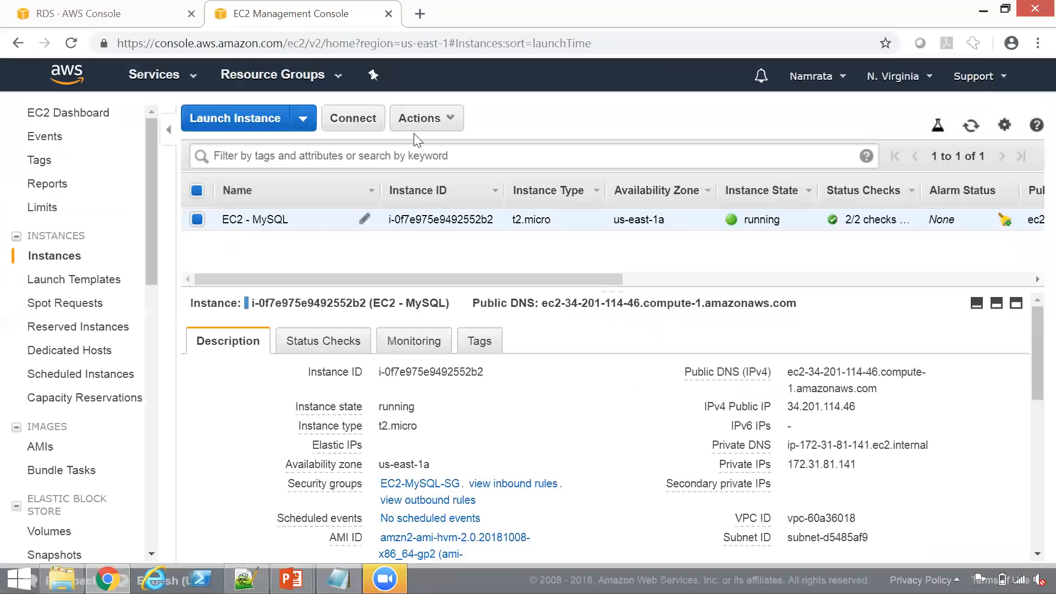
Terminate the EC2 - MySQL instance and confirm the termination.
left_click(451, 121)
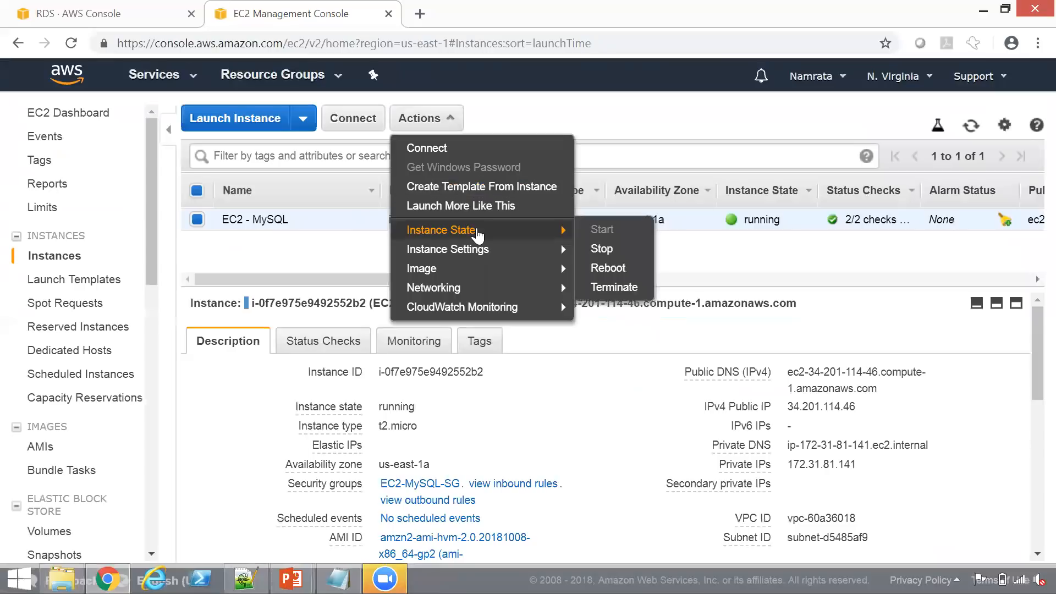
mouse_move(544, 233)
left_click(602, 285)
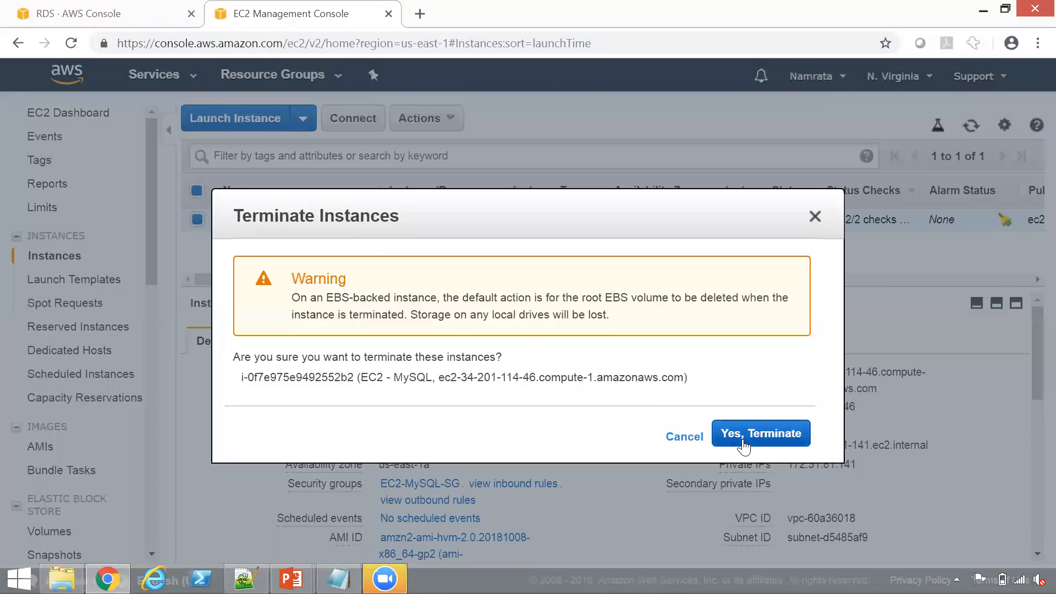
left_click(744, 440)
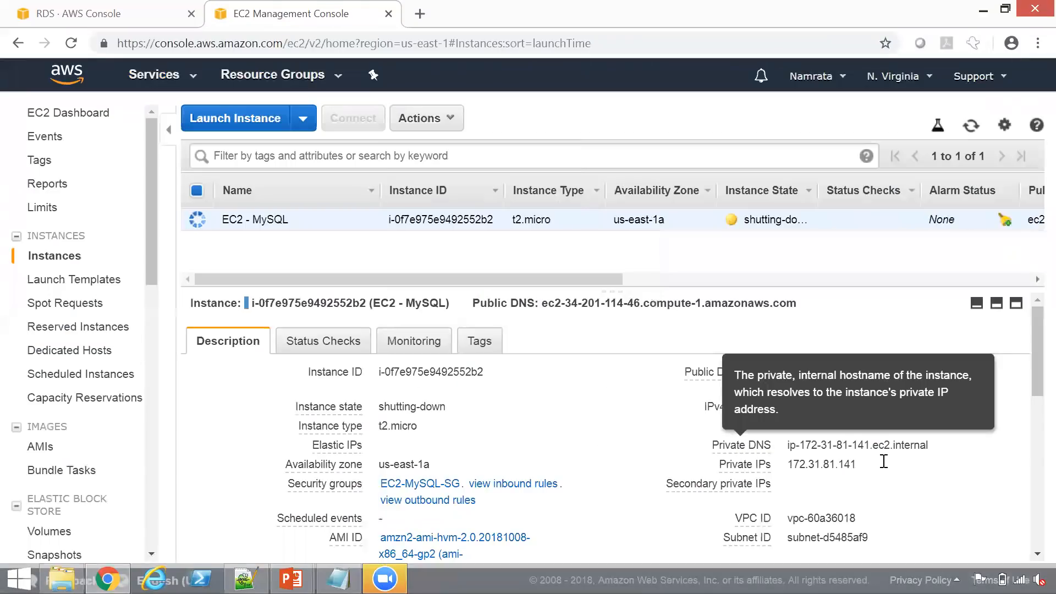
left_click_drag(1031, 376, 1031, 403)
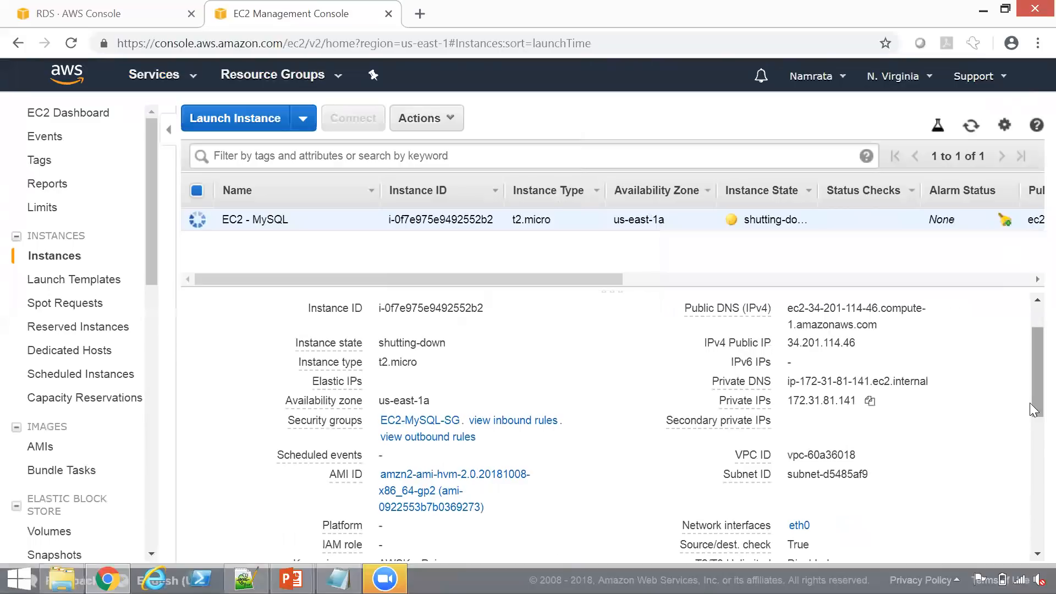
left_click_drag(1030, 394, 1029, 353)
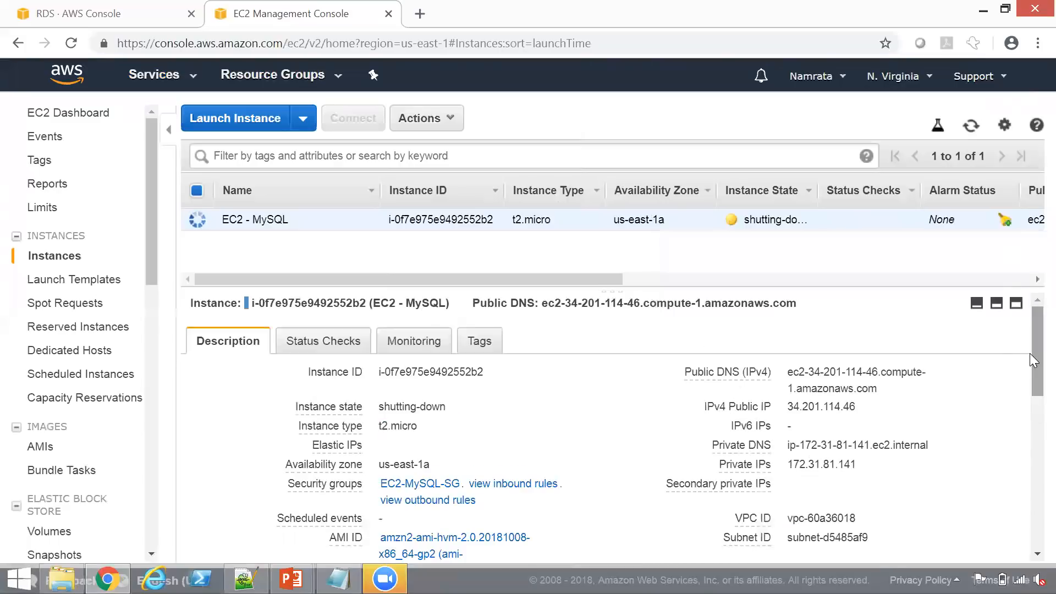